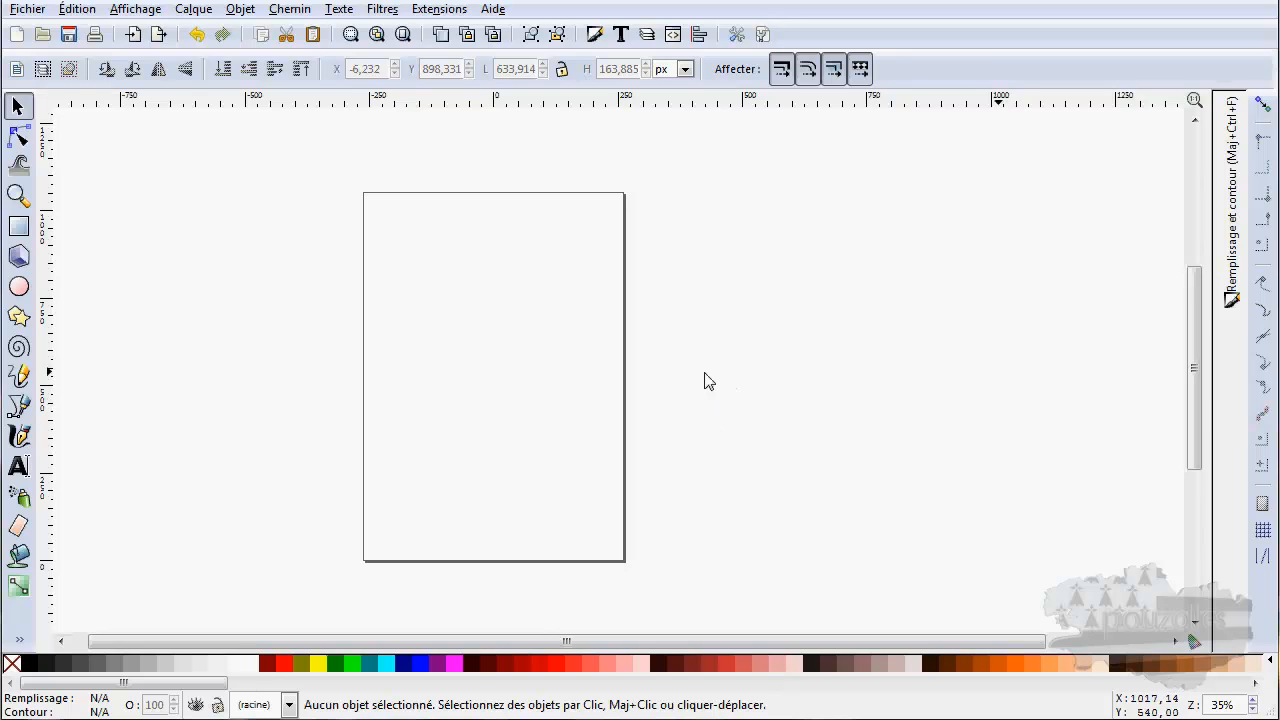
Expand the collapsed Fill and Stroke panel beside the canvas and close it.
left_click_drag(554, 386, 677, 400)
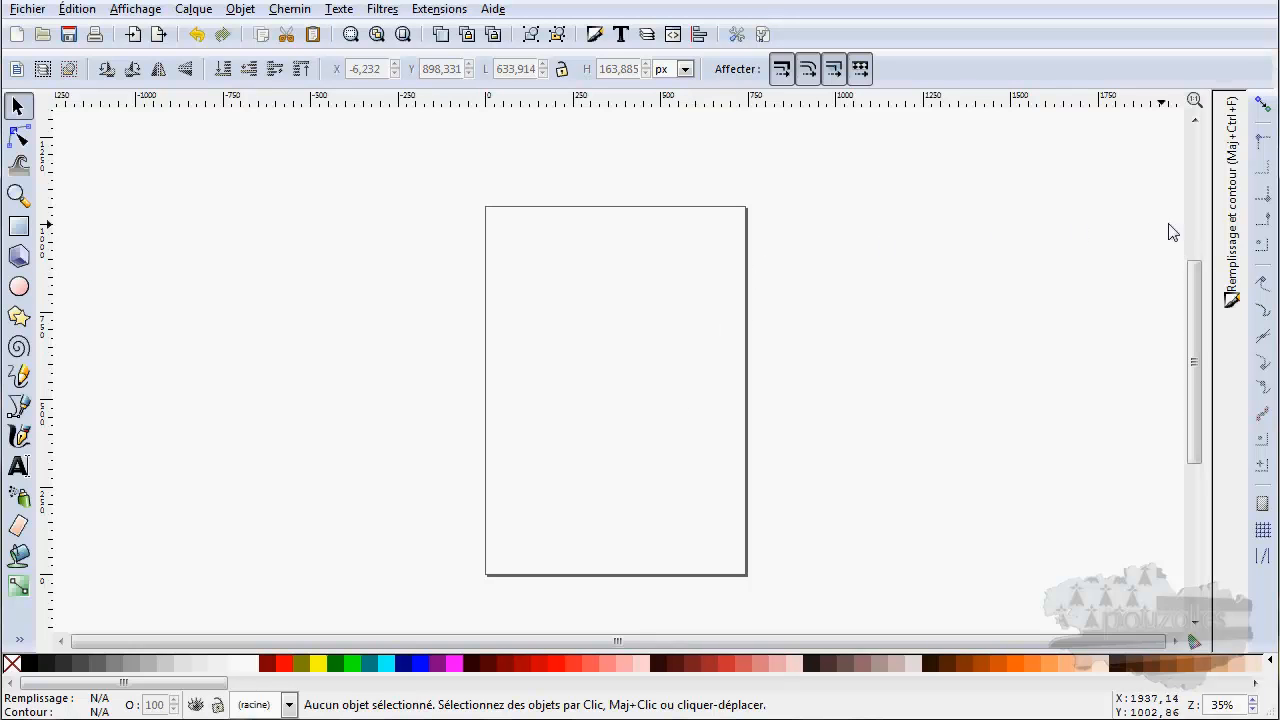
left_click(1231, 262)
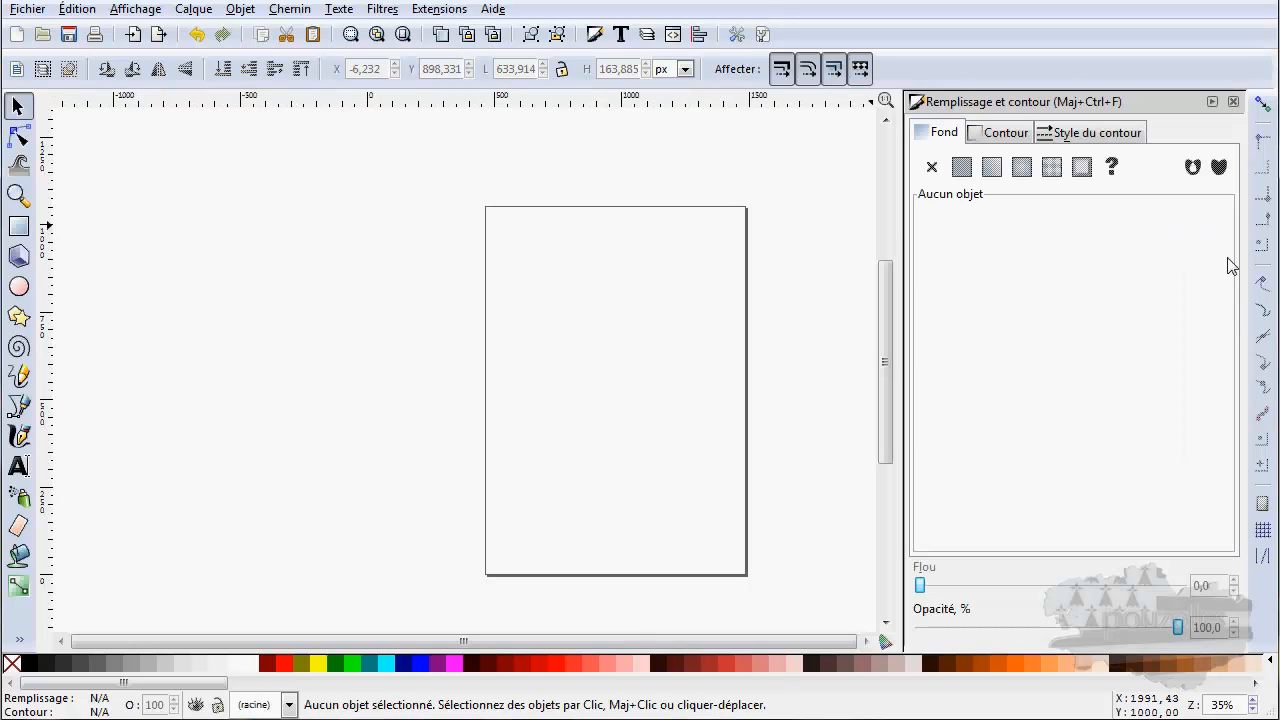
left_click(1233, 101)
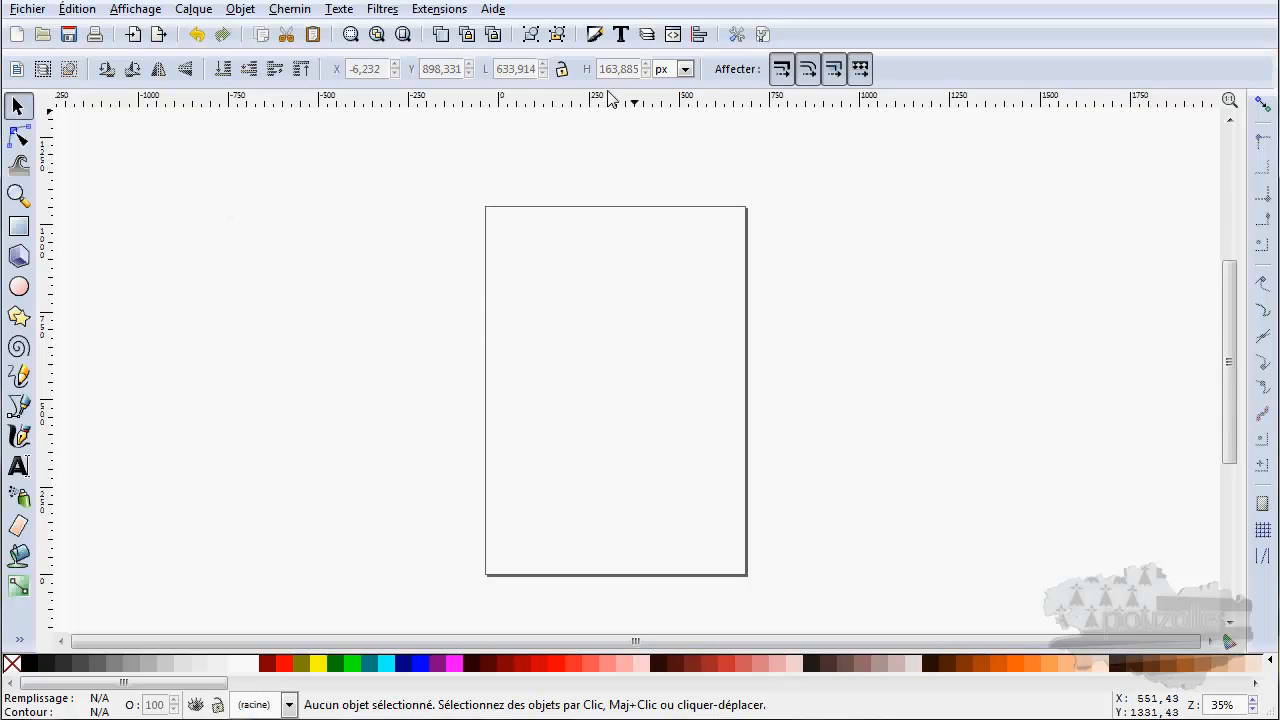
Open the layers panel and add a new layer with the default name Calque.
left_click(647, 35)
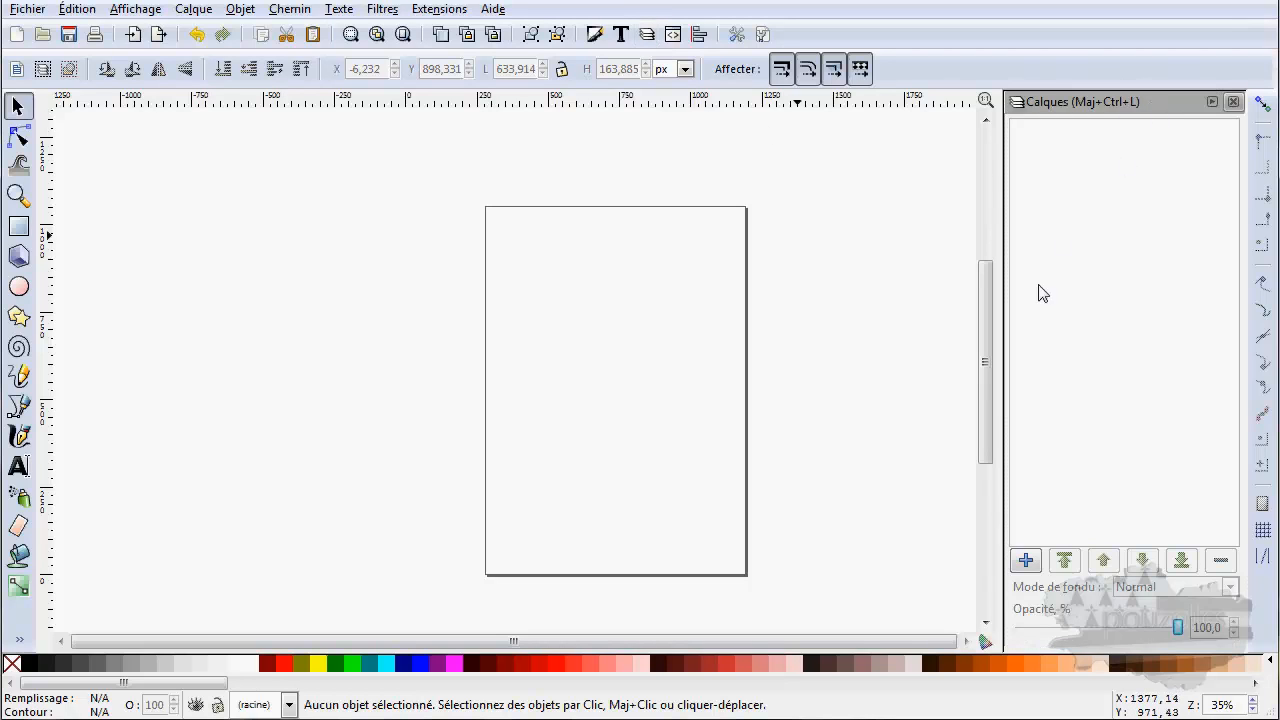
left_click(1025, 561)
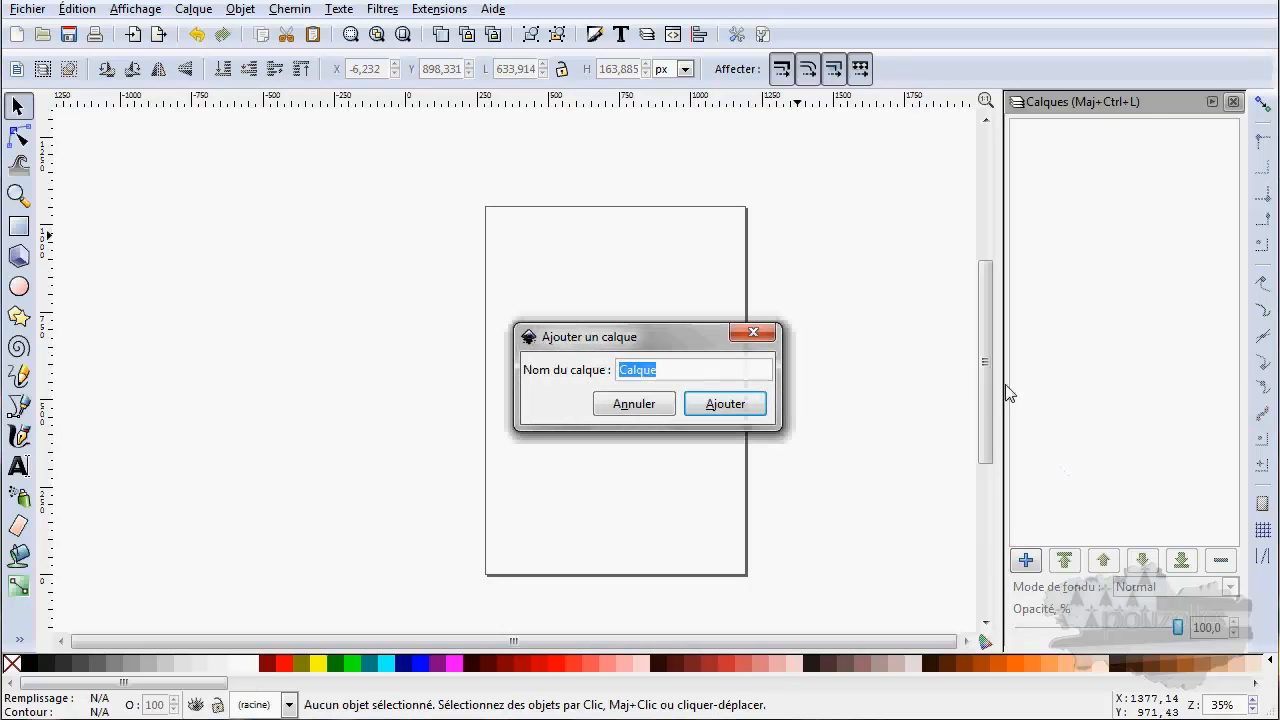
left_click(738, 406)
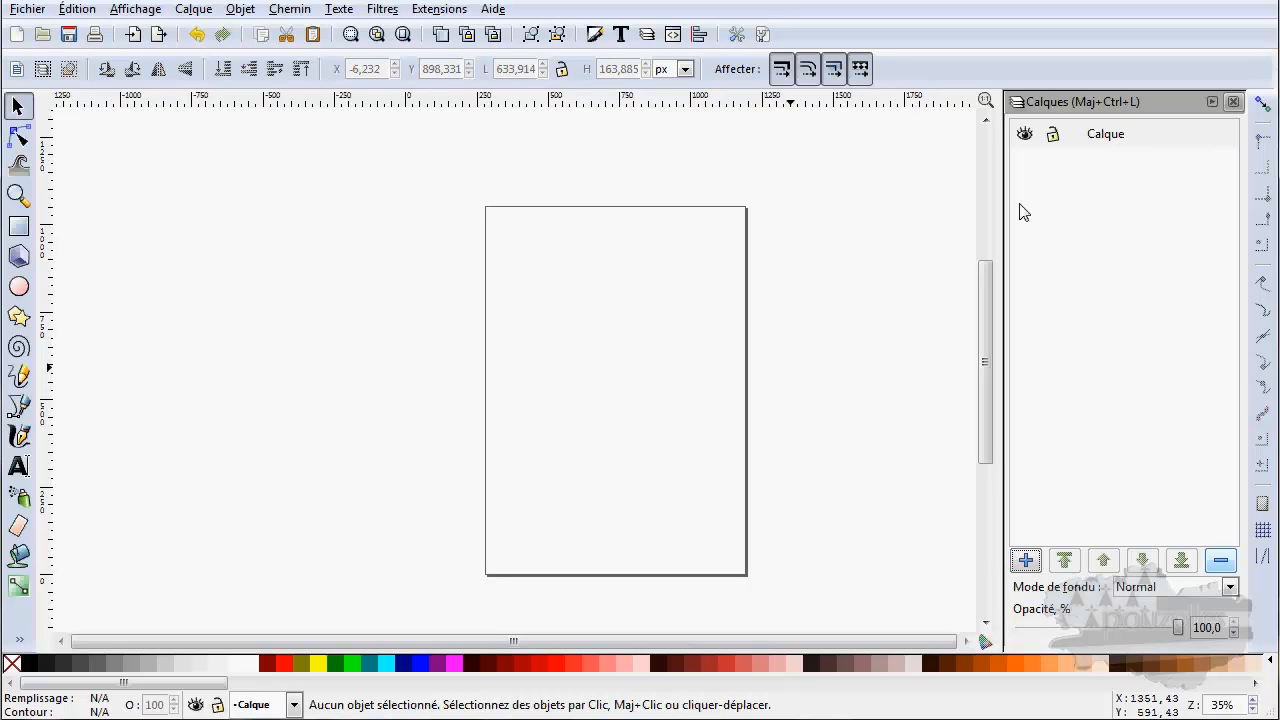
double_click(1096, 136)
key("Return")
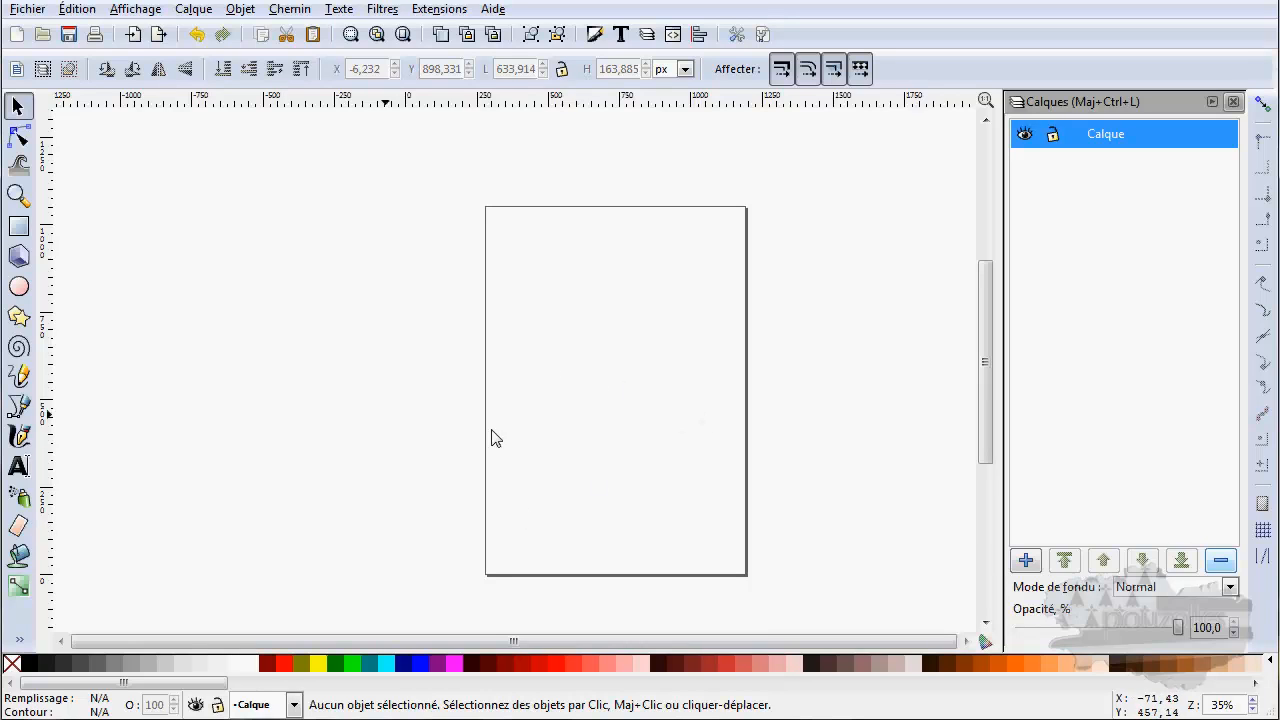
double_click(1115, 133)
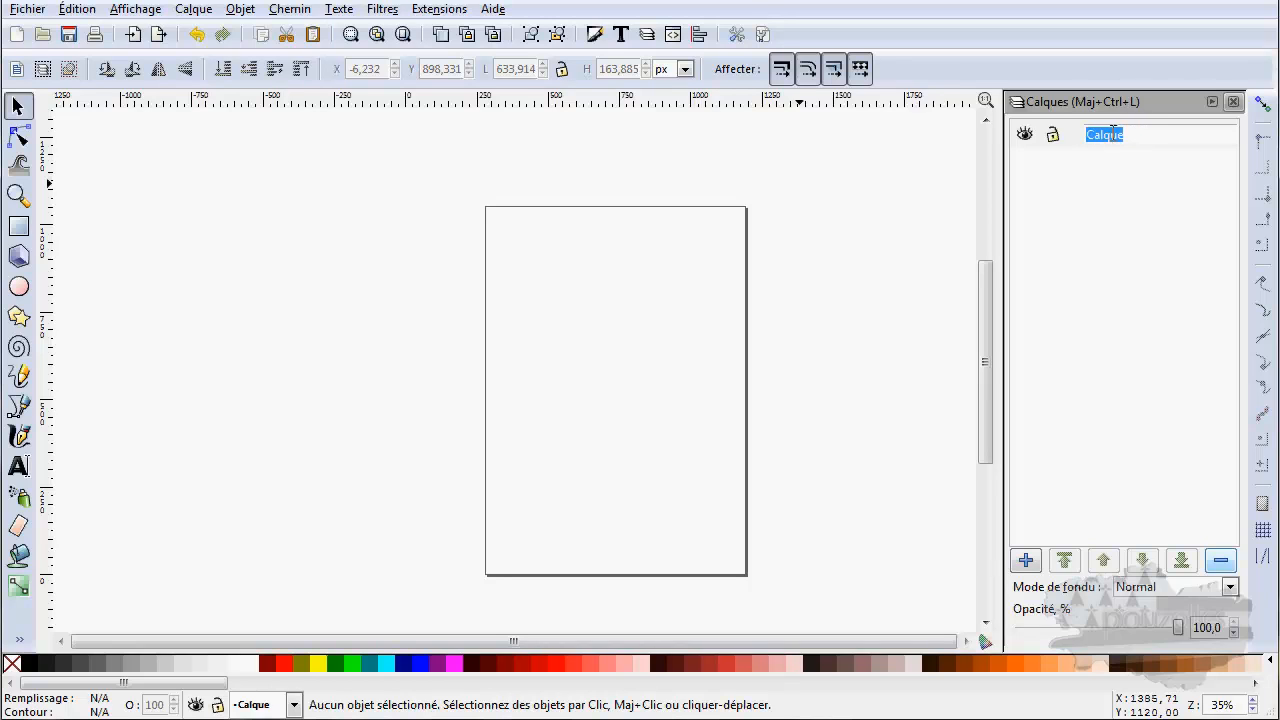
key("Return")
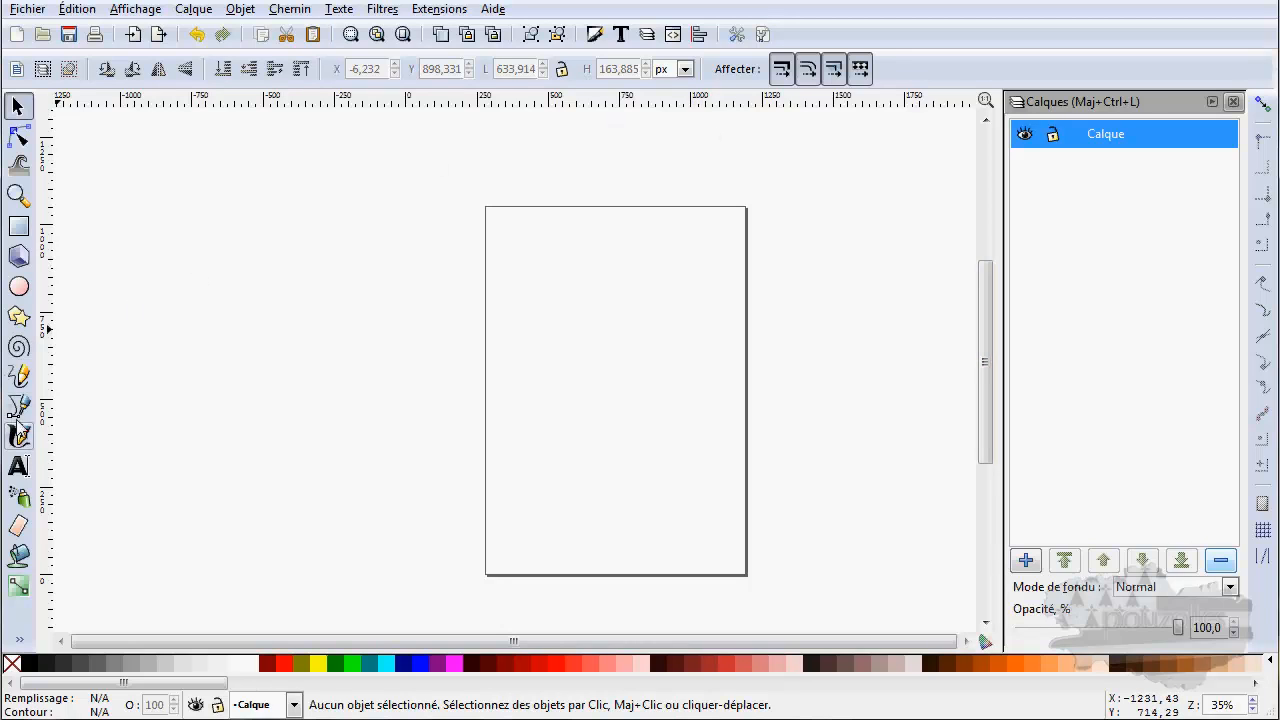
Draw a closed Bézier path about 210 px tall across the bottom of the page, with an extra node midway along its upper edge.
left_click(18, 406)
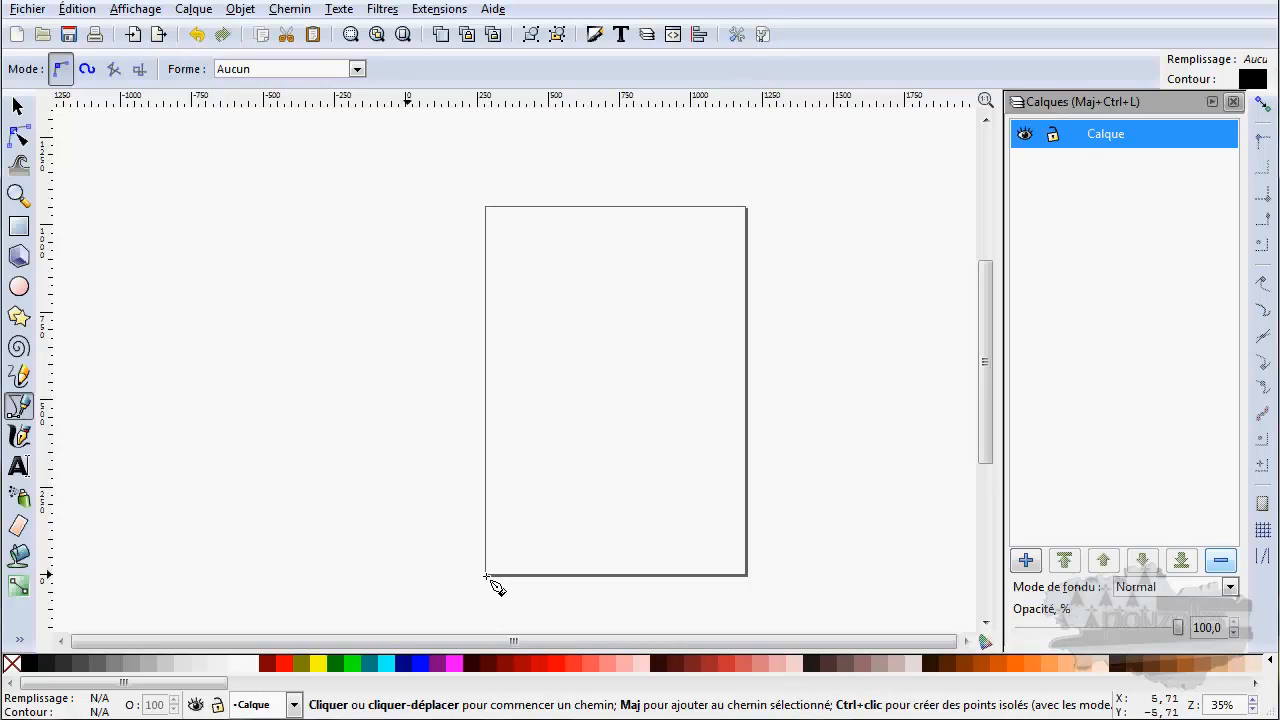
left_click(486, 500)
left_click(617, 500)
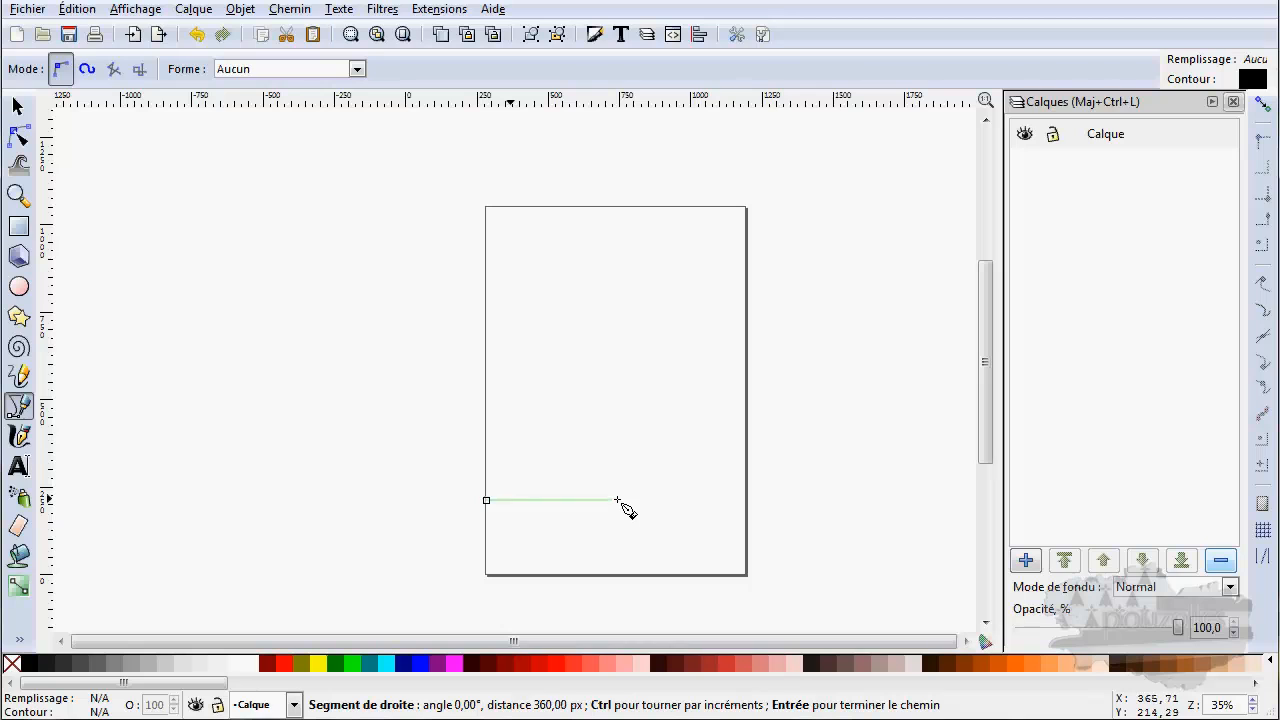
left_click(746, 499)
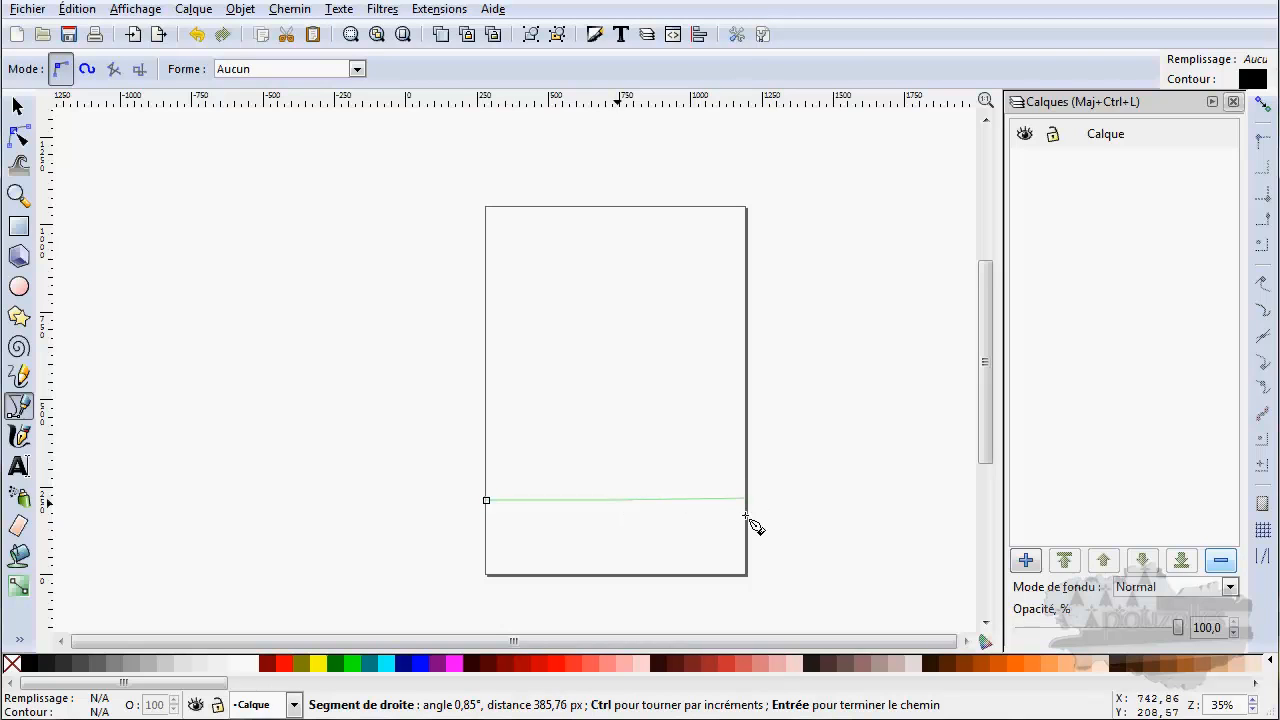
left_click(746, 576)
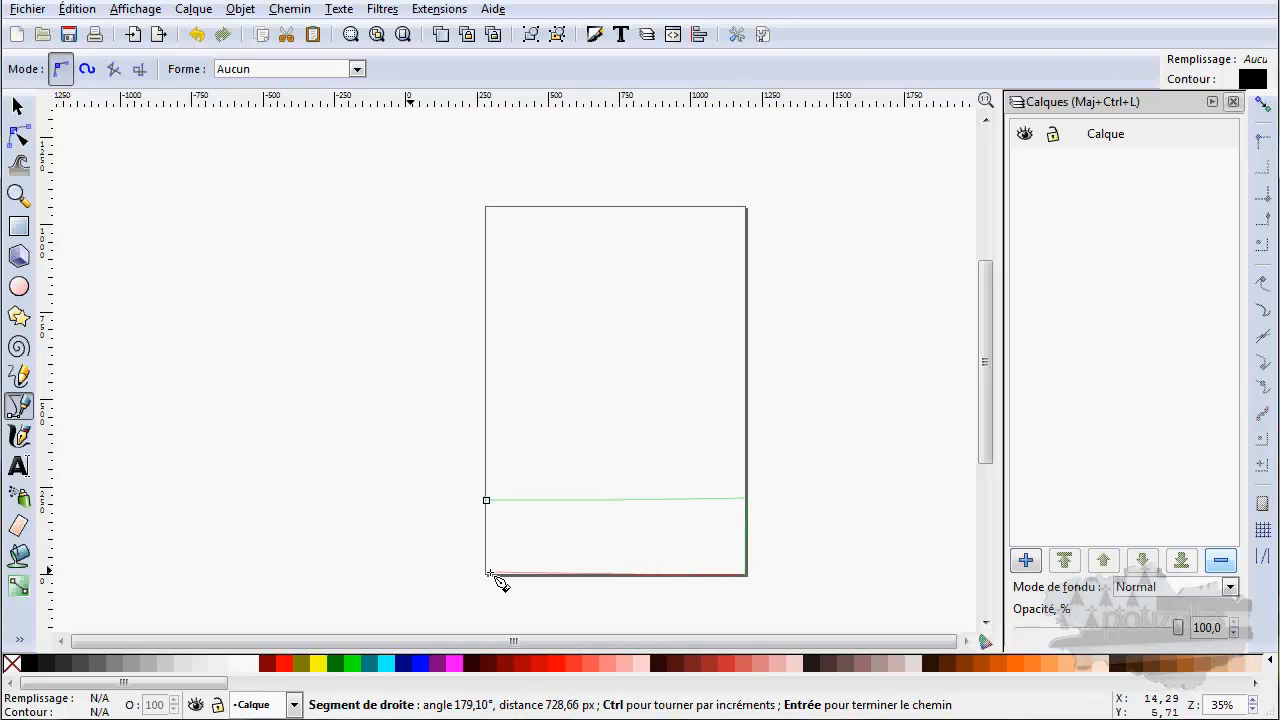
left_click(486, 576)
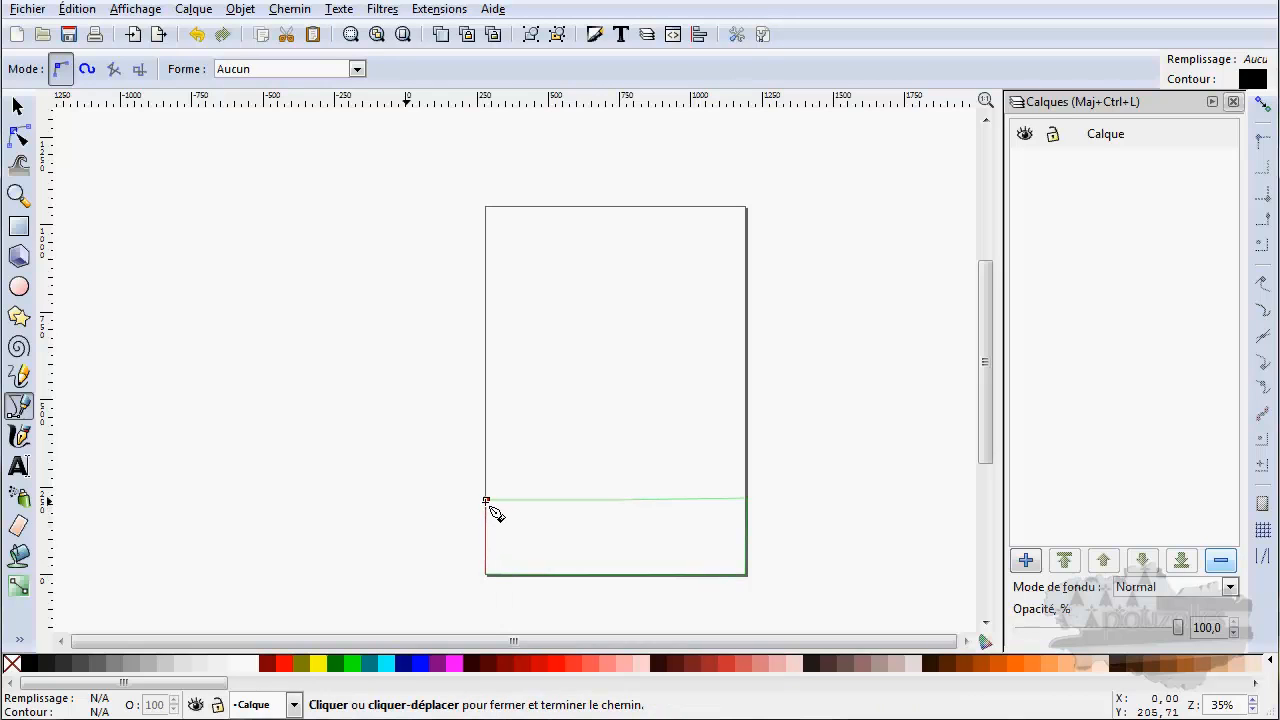
left_click(487, 501)
Bend the path's upper edge into a wave, bulging the left half upward and the right half downward.
left_click(18, 137)
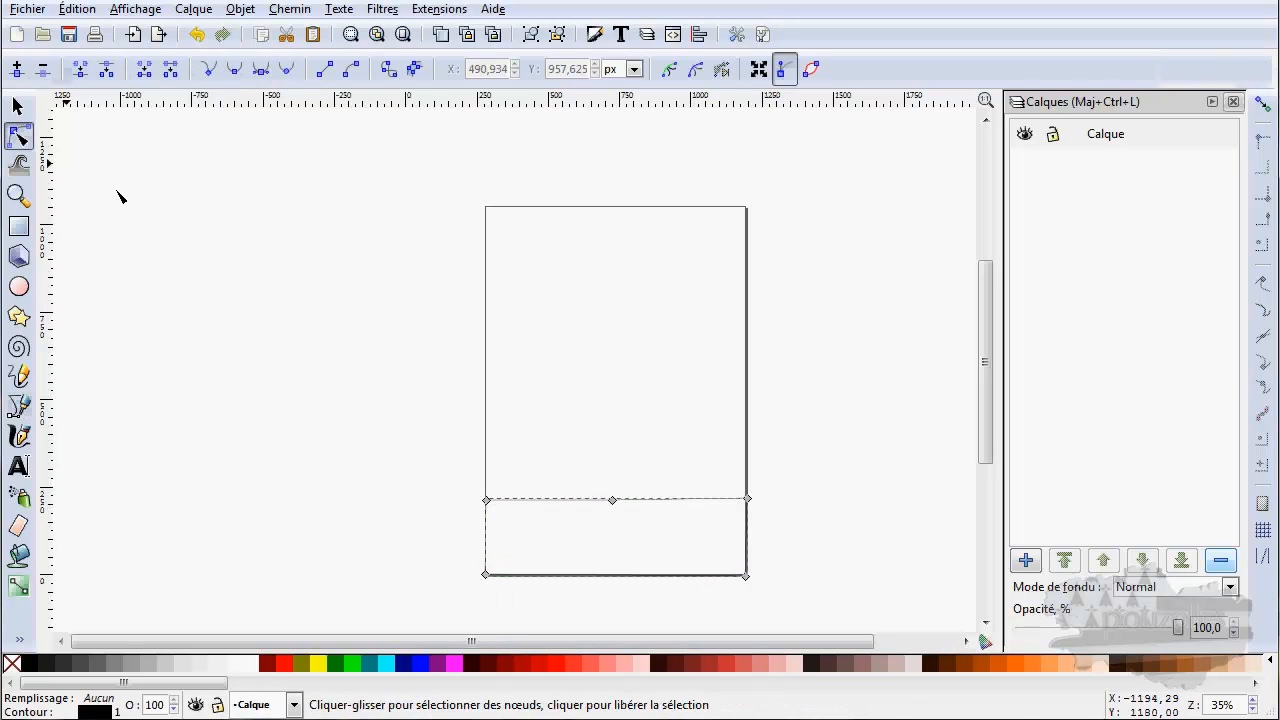
left_click_drag(569, 501, 556, 488)
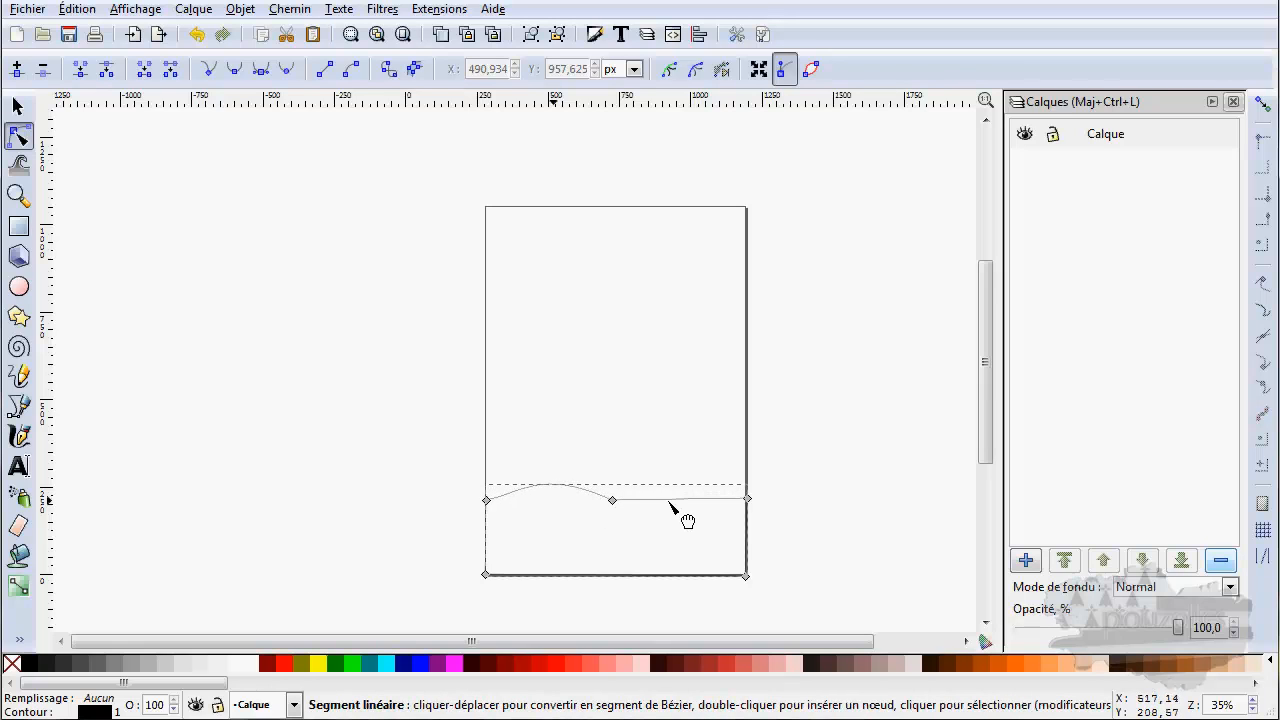
left_click_drag(670, 506, 691, 523)
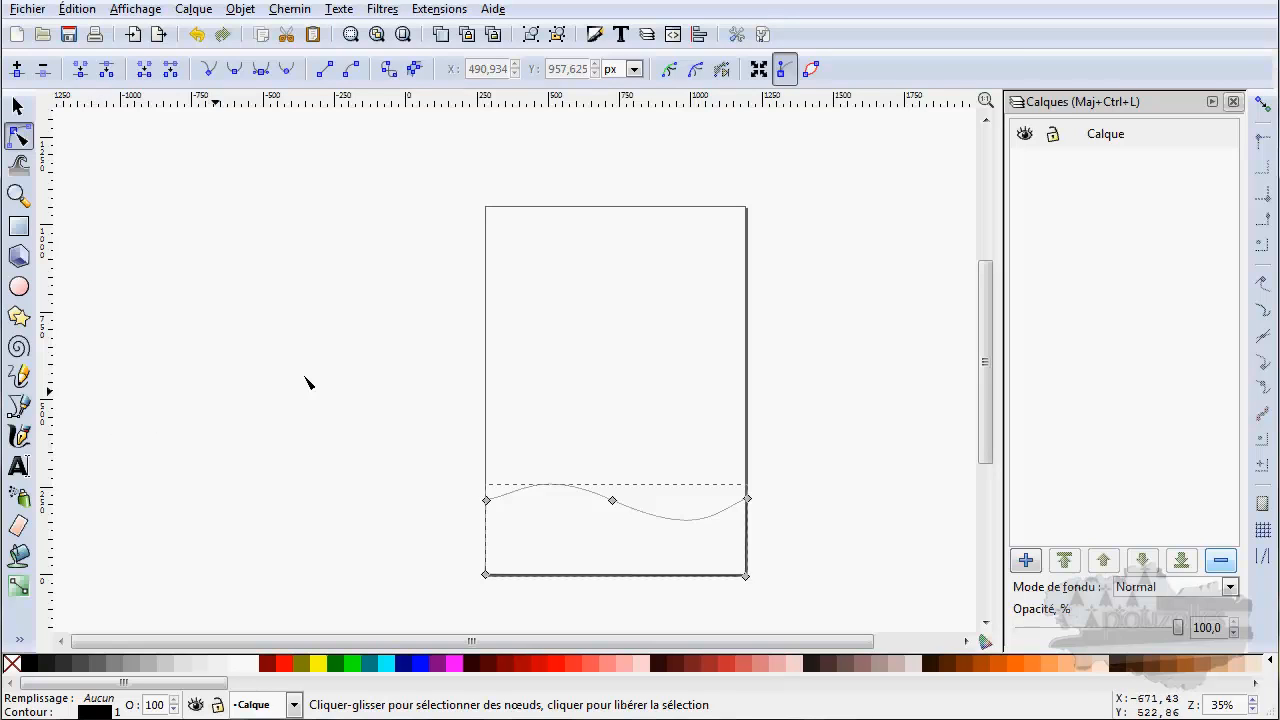
Draw a closed four-sided Bézier path about 540 by 130 px over the right part of the first shape, reaching the page's right edge.
left_click(1085, 138)
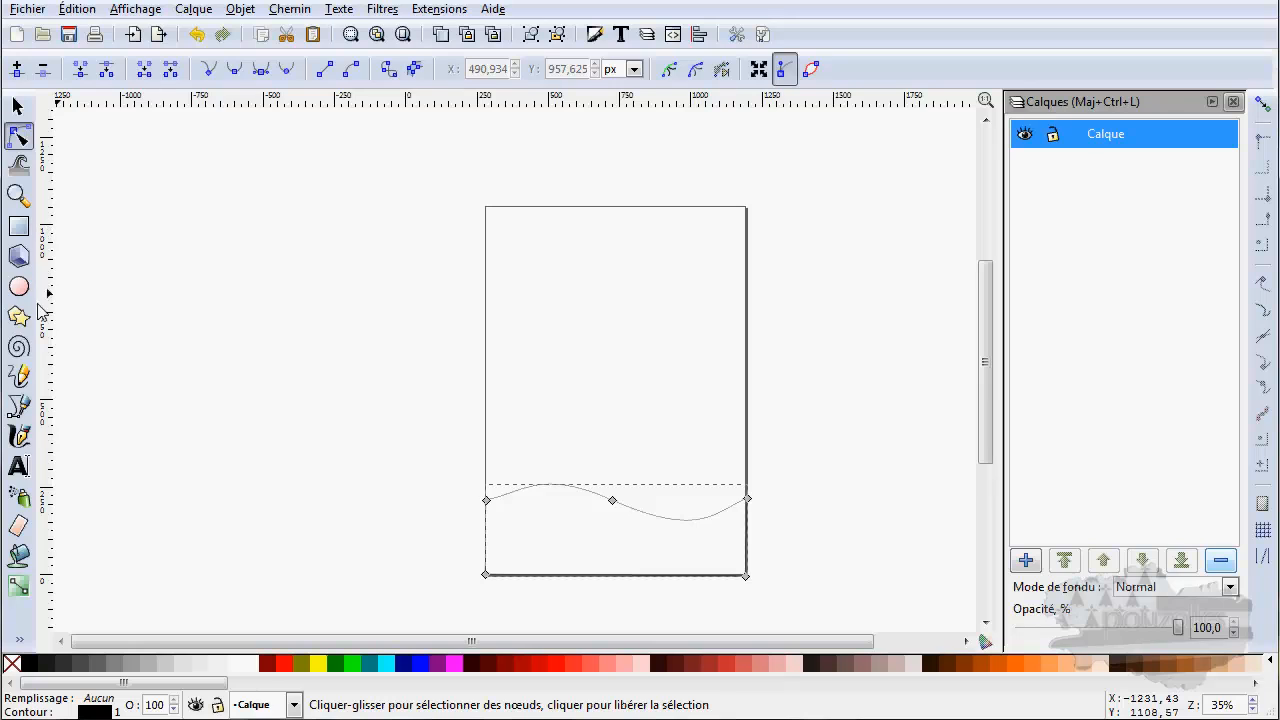
left_click(20, 408)
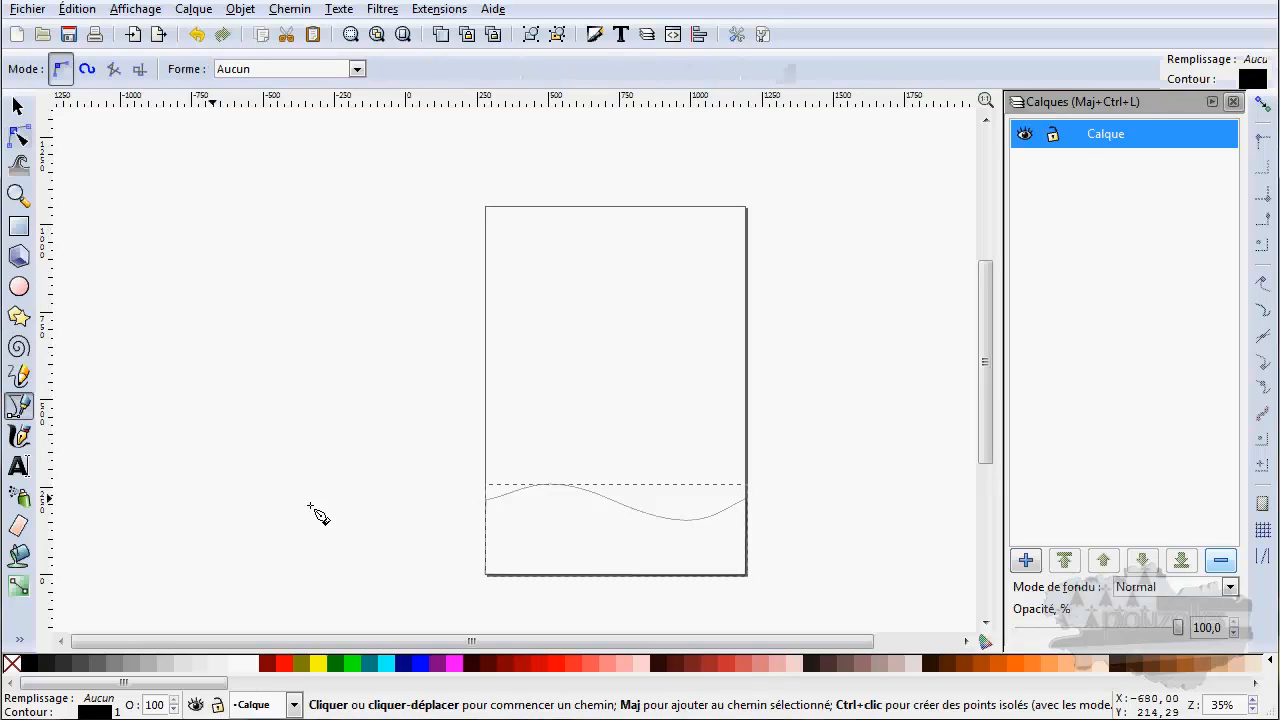
left_click(557, 502)
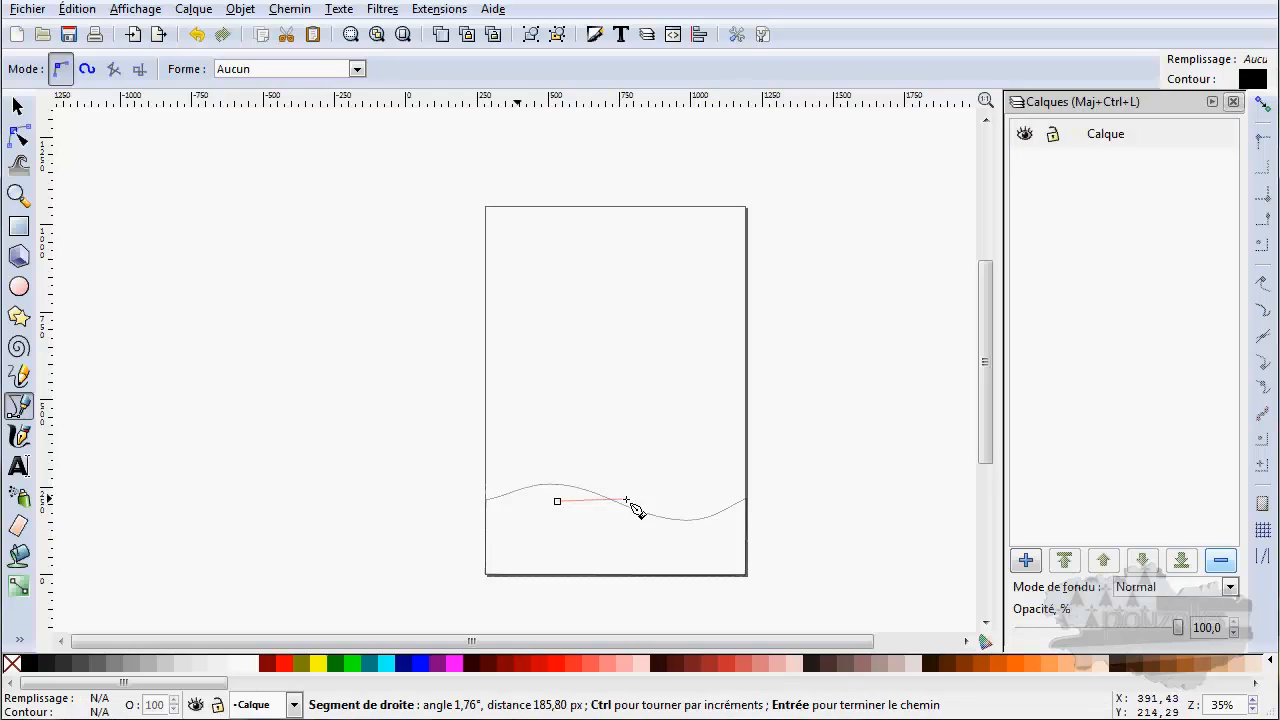
left_click(745, 501)
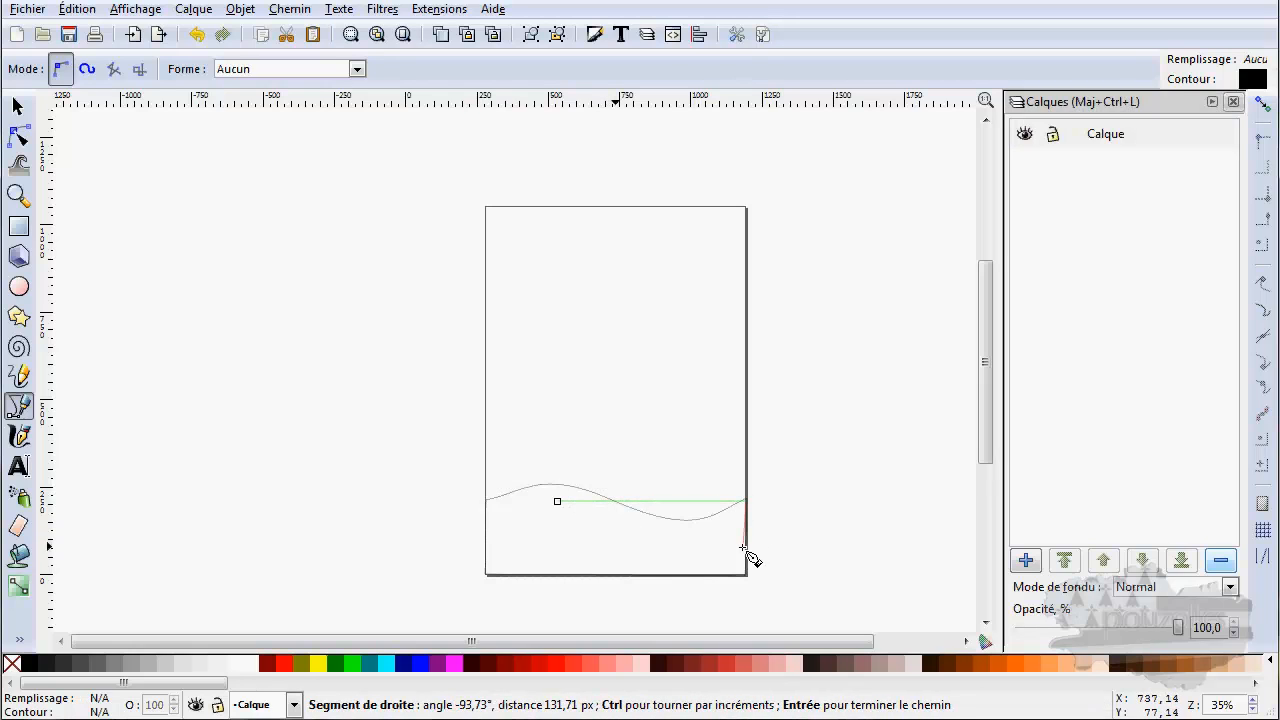
left_click(745, 546)
left_click(566, 546)
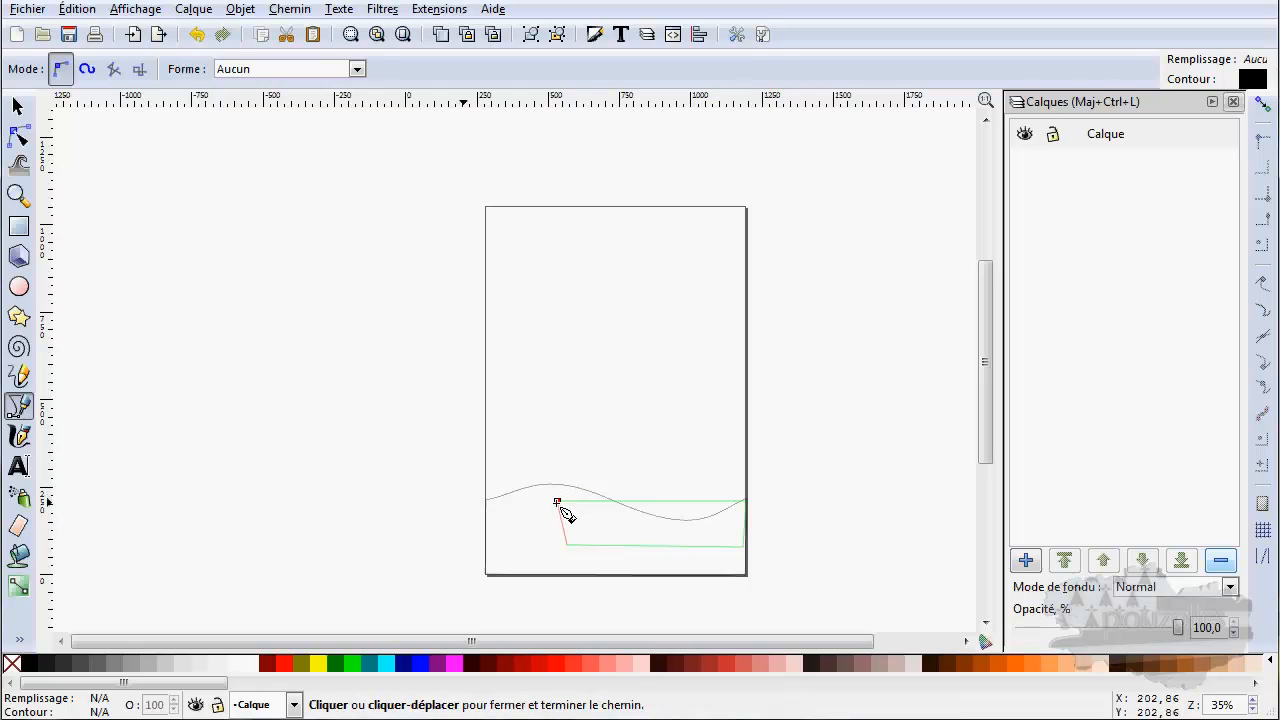
left_click(557, 501)
Bend the second shape's upper edge upward into a rounded hill.
left_click(18, 137)
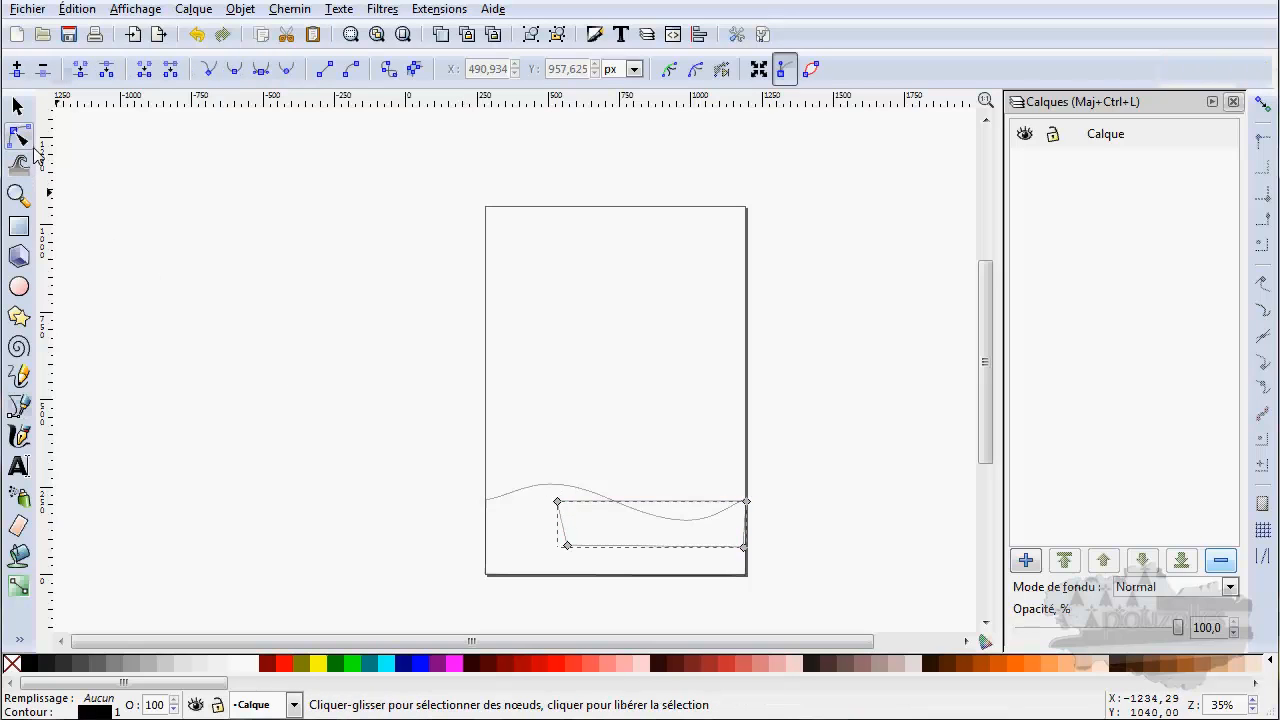
left_click_drag(675, 506, 678, 464)
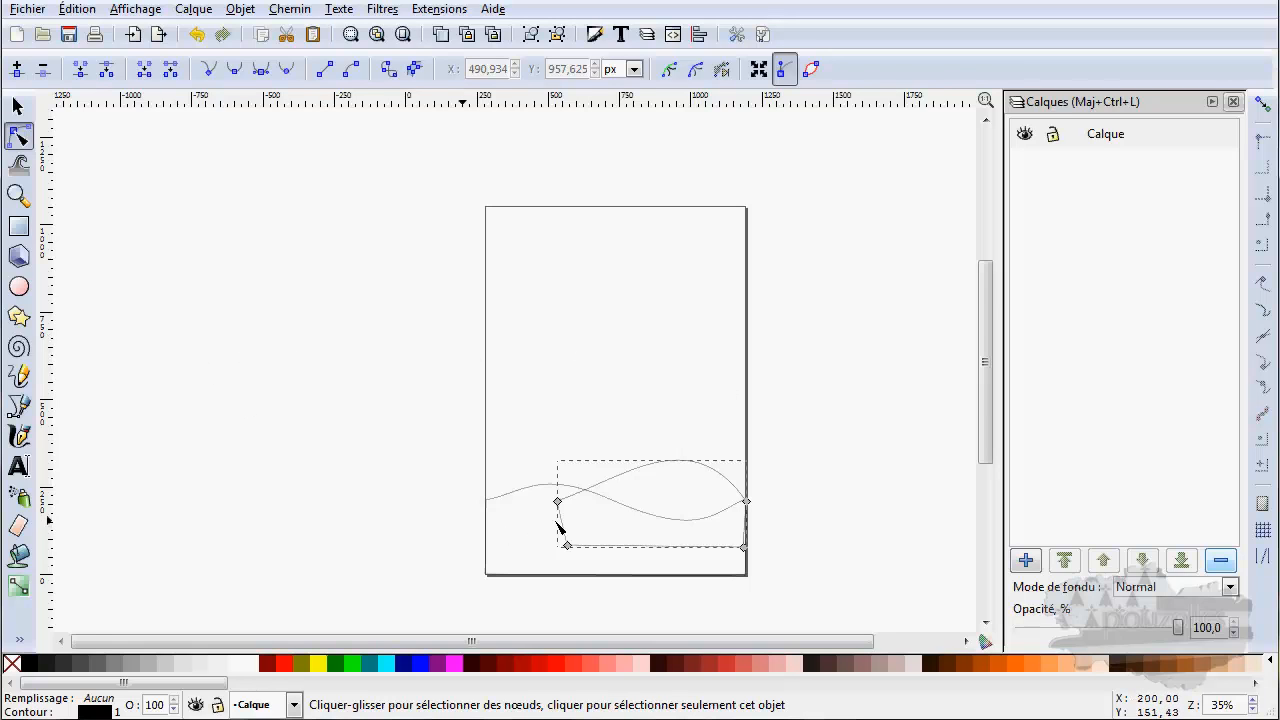
scroll(558, 527, "up", 1, "ctrl")
scroll(558, 527, "up", 1)
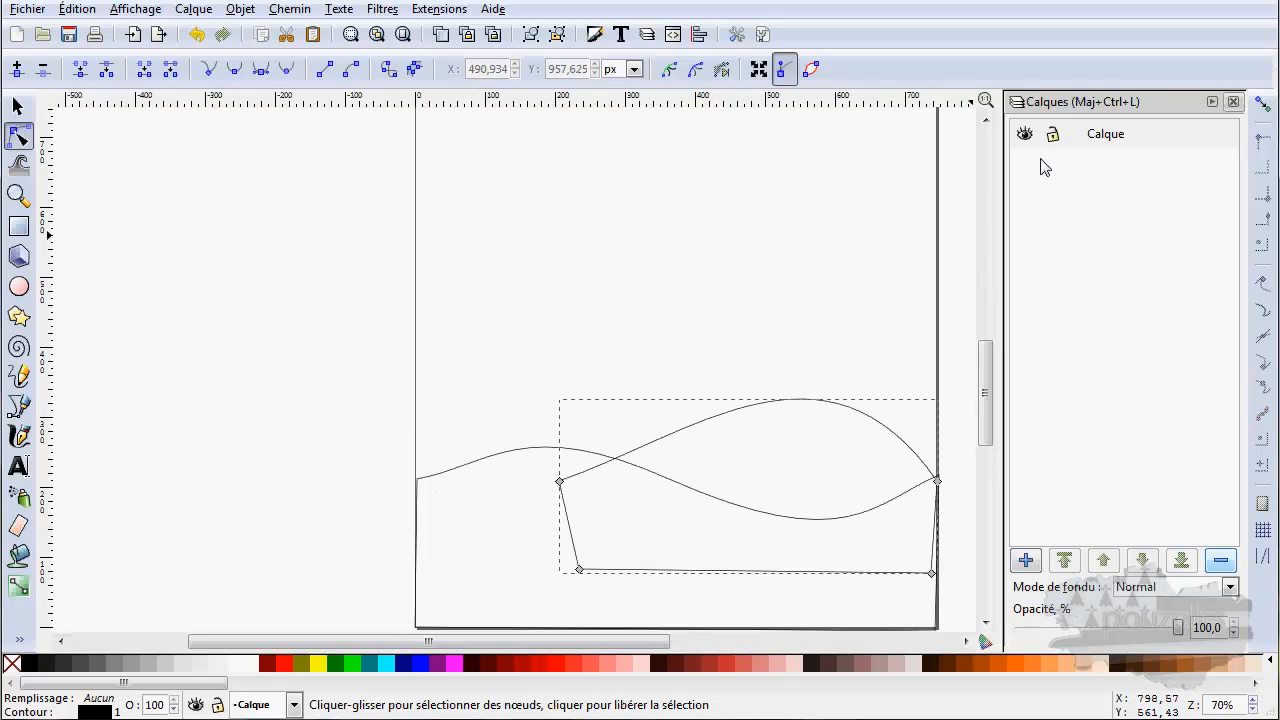
Rename the layer as herbes.
double_click(1092, 133)
left_click(1079, 134)
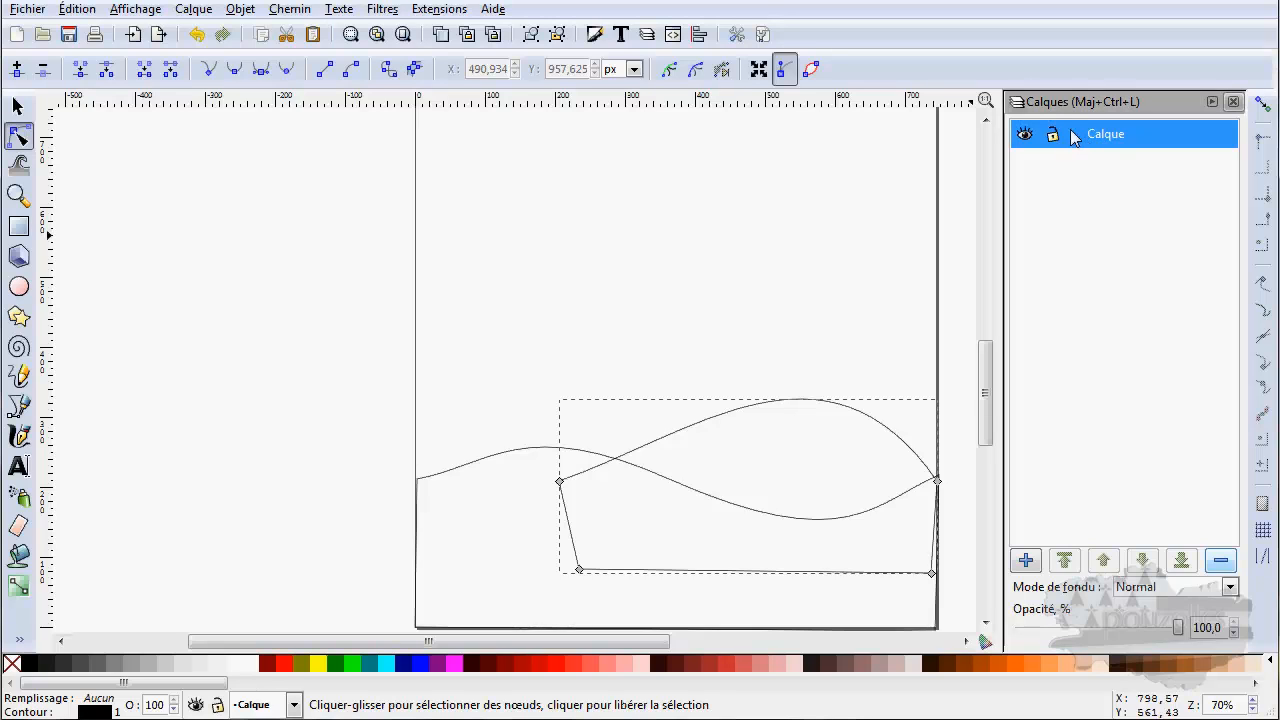
left_click(1105, 137)
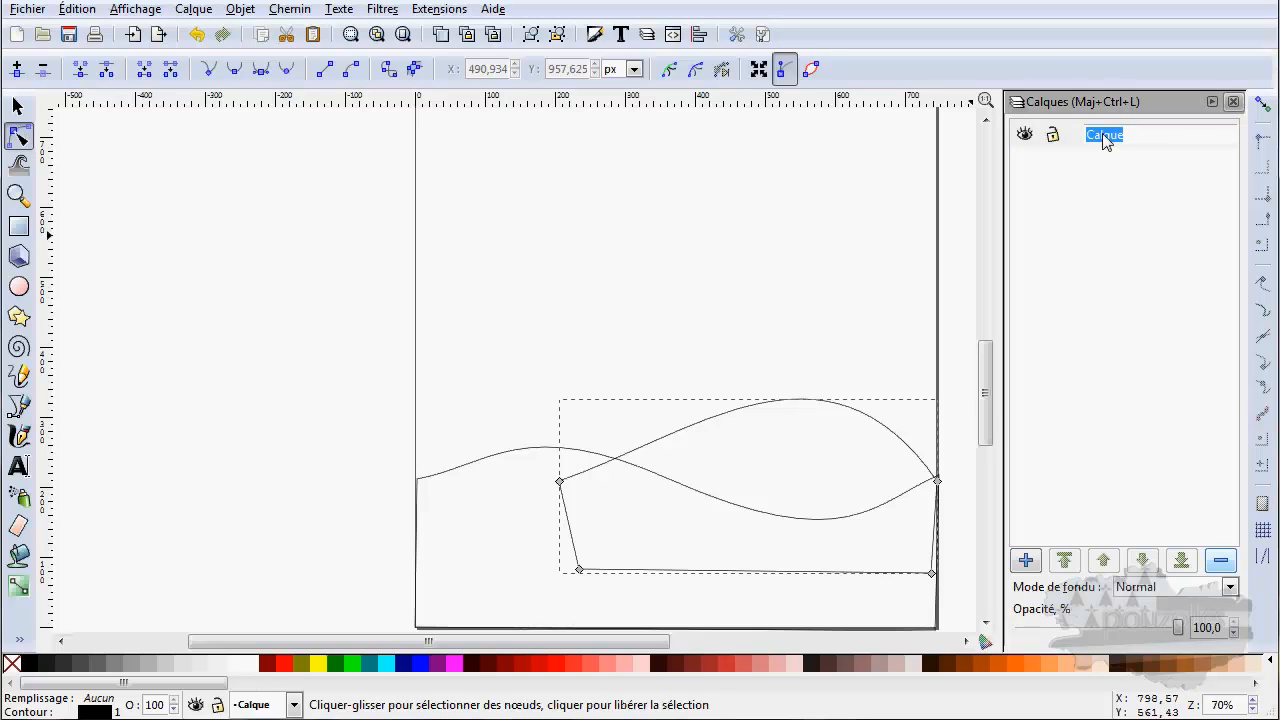
left_click(1124, 134)
left_click_drag(1104, 134, 1078, 135)
type("c")
type("erbes")
key("Return")
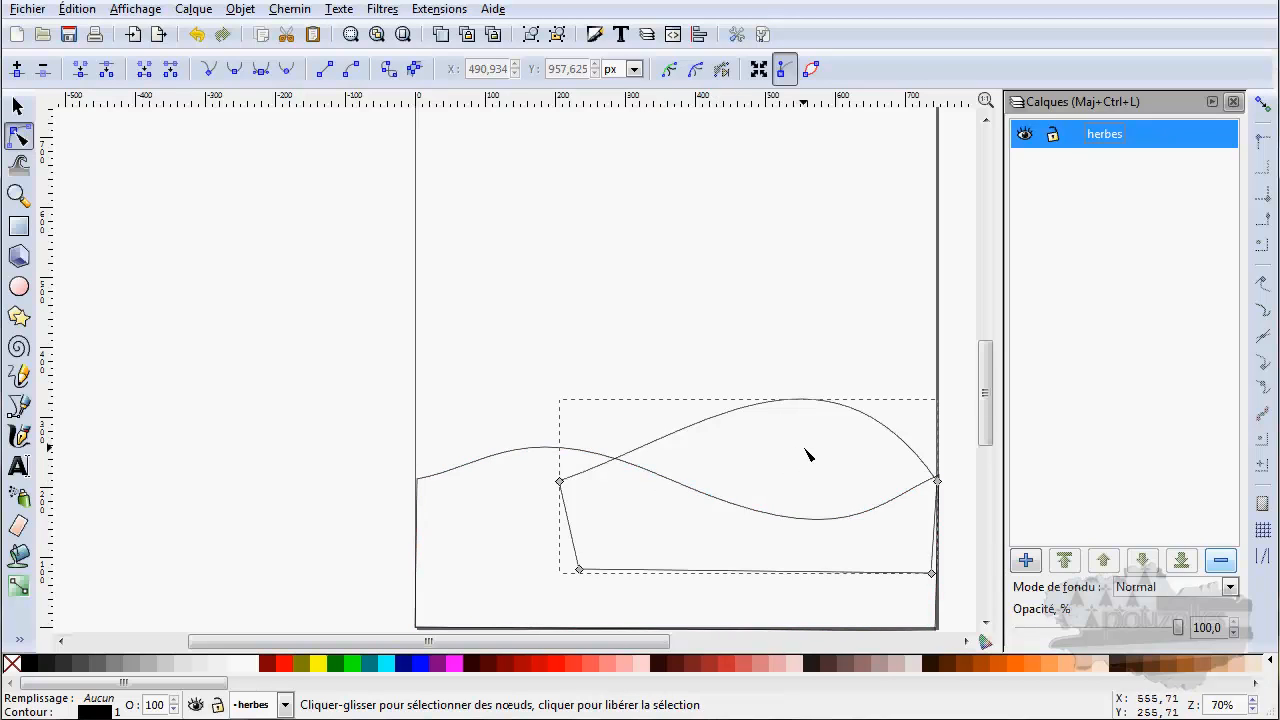
Flatten the second hill's curve slightly by adjusting the handle of its upper-right node, then deselect the shape.
left_click(937, 482)
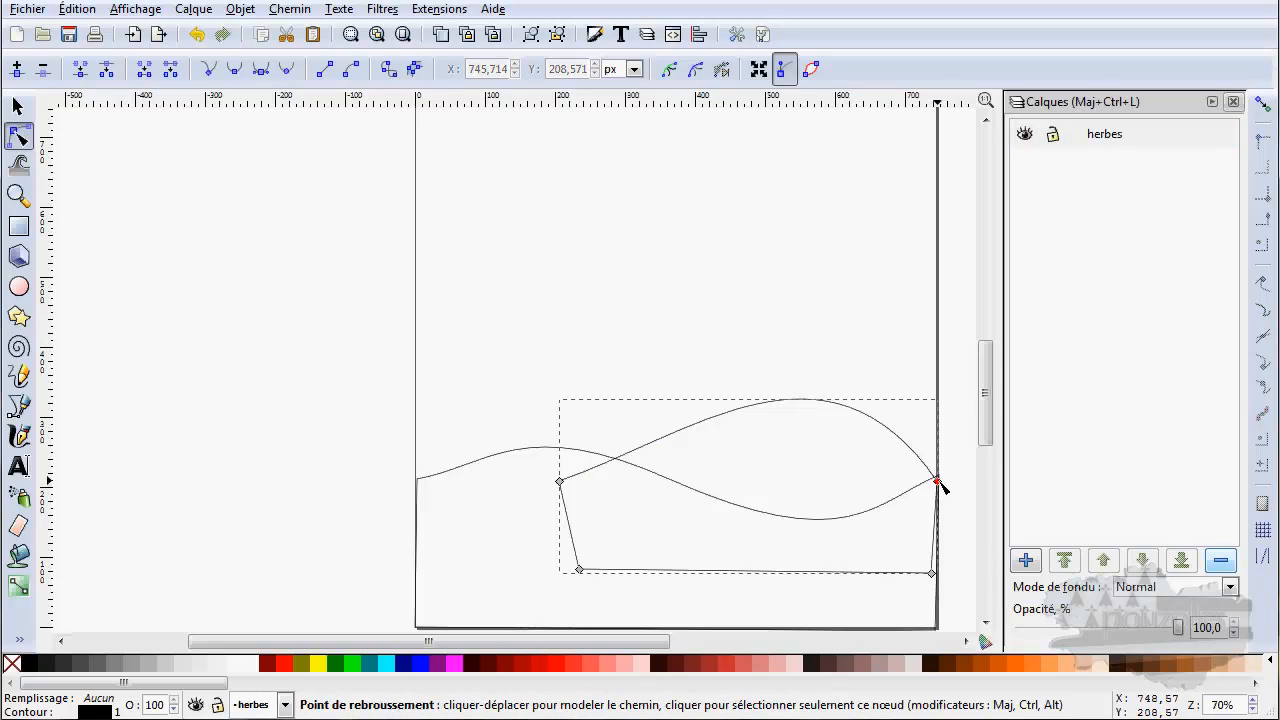
left_click_drag(827, 323, 881, 357)
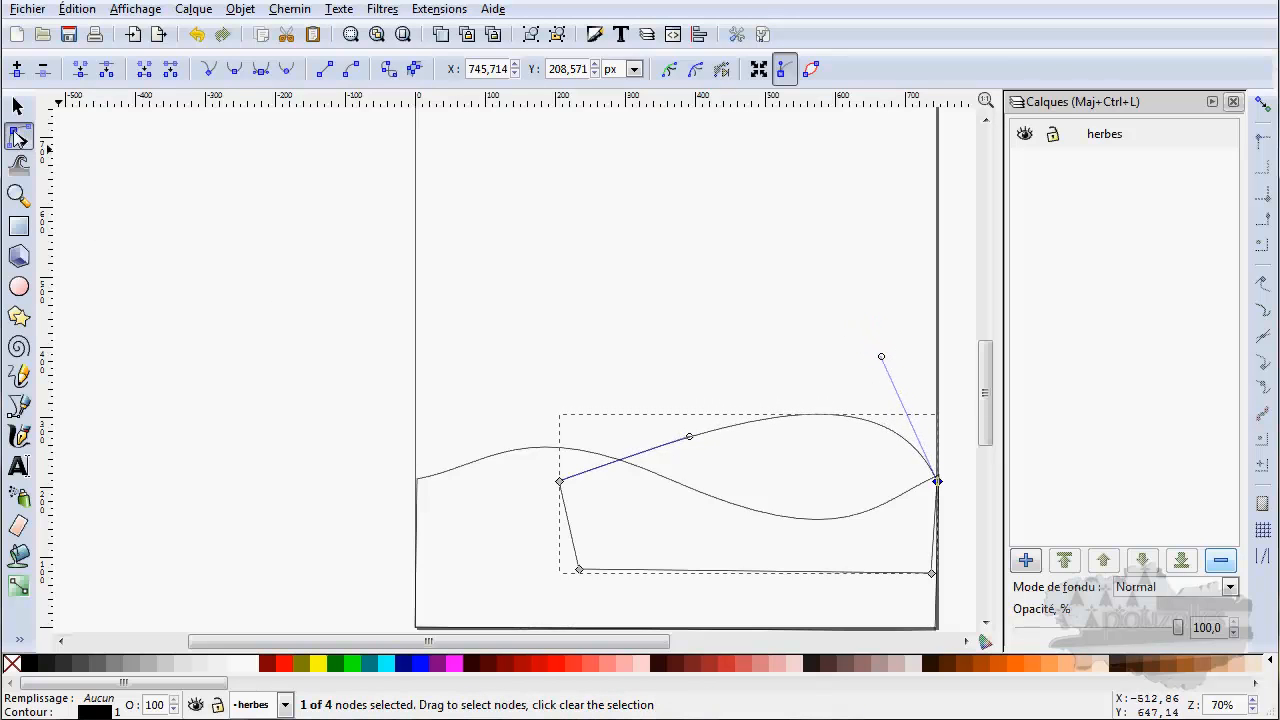
left_click(349, 226)
left_click(307, 248)
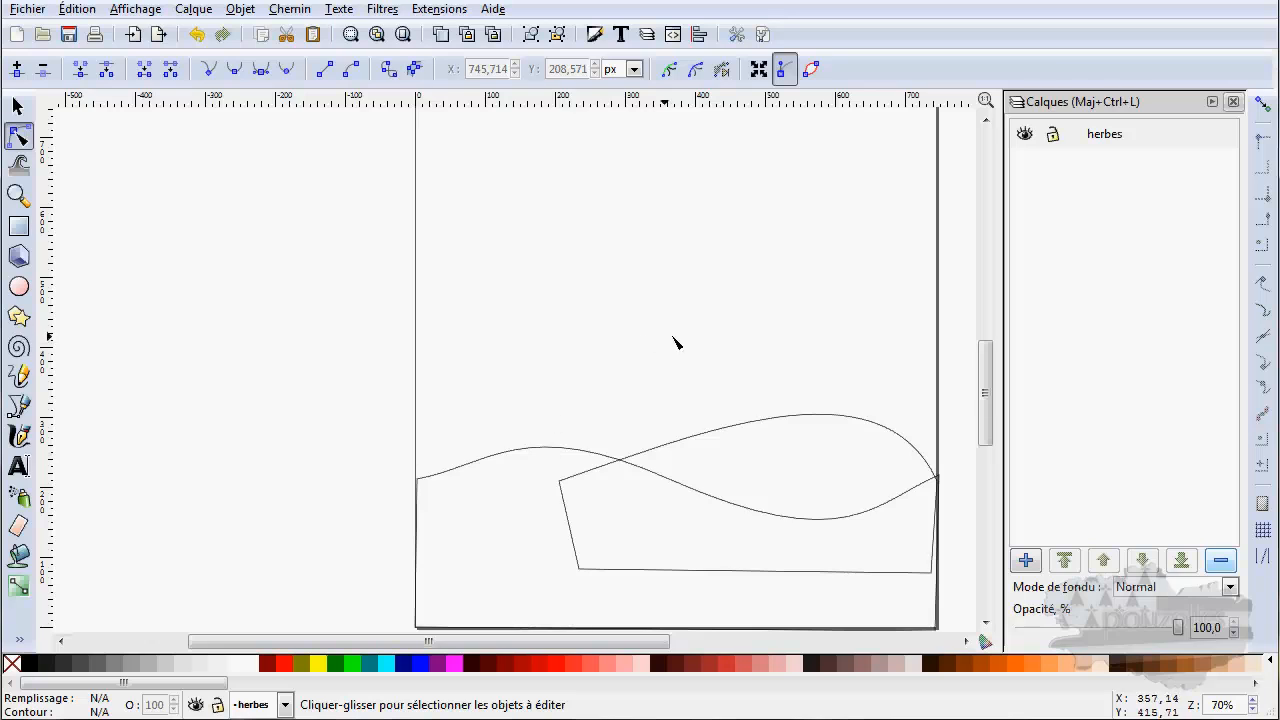
Add a layer named ciel above the herbes layer, and make herbes the current layer again.
left_click(1074, 140)
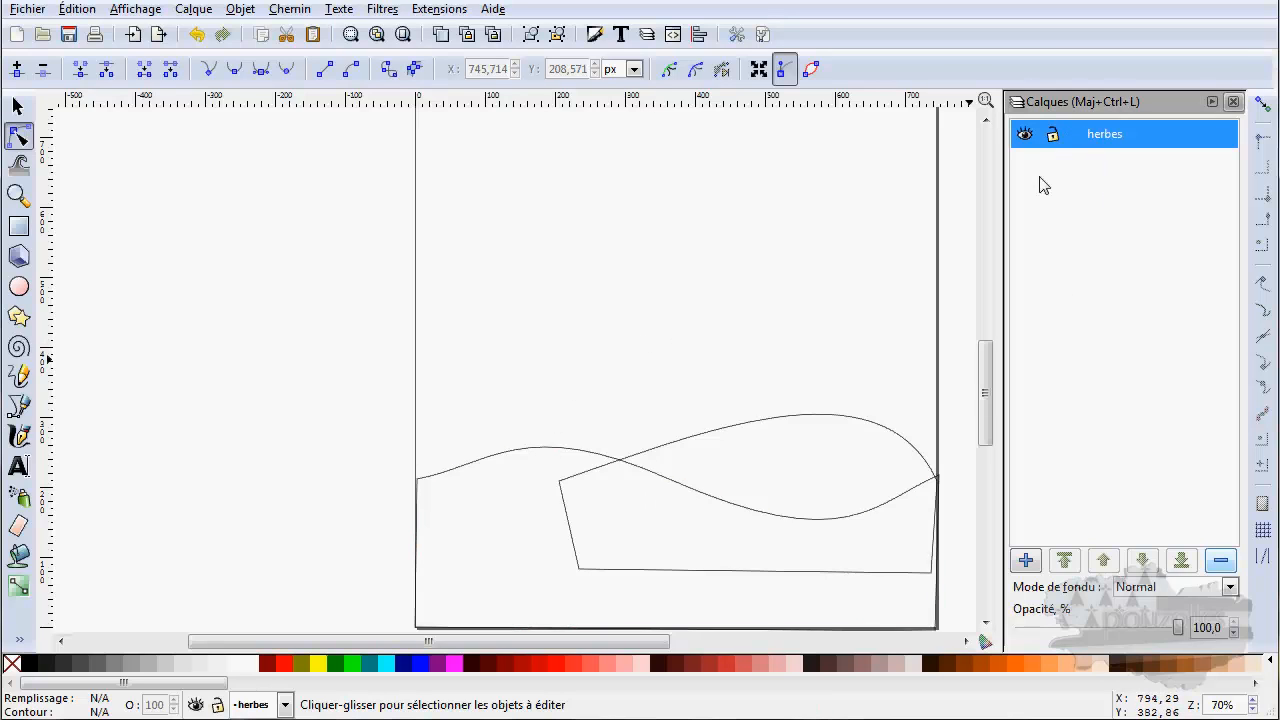
left_click(1027, 562)
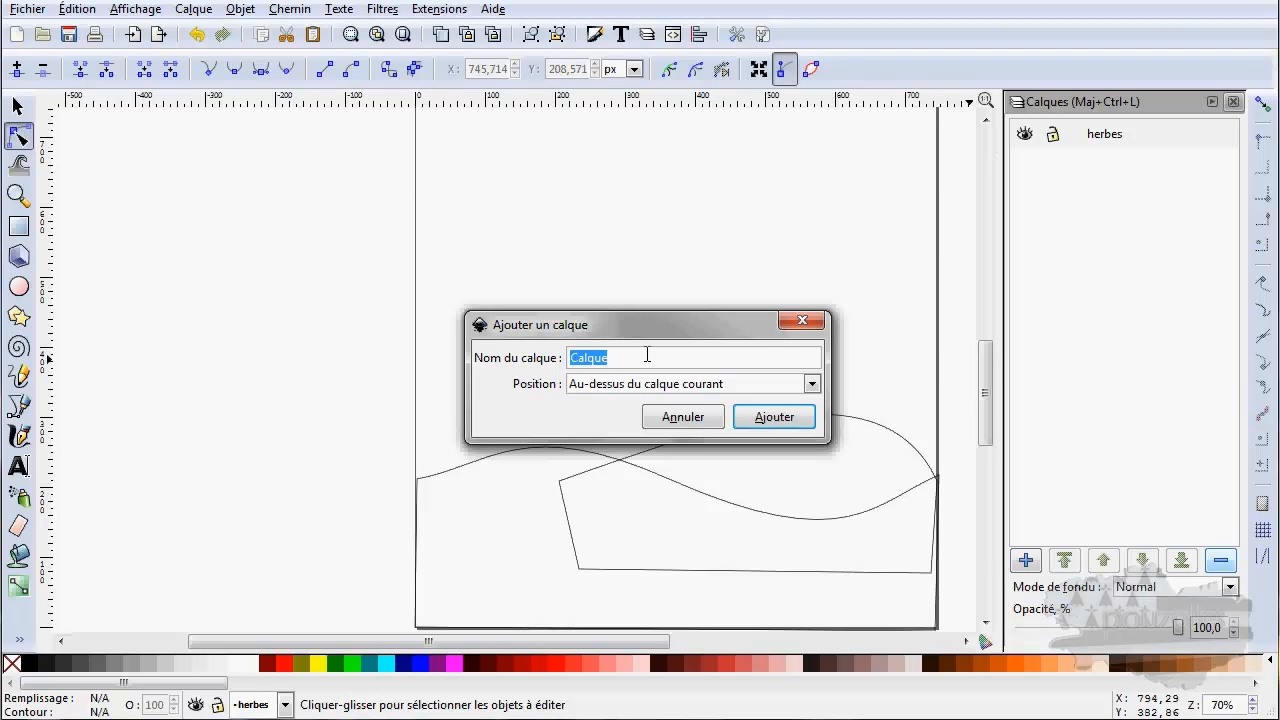
type("ciel")
left_click(776, 418)
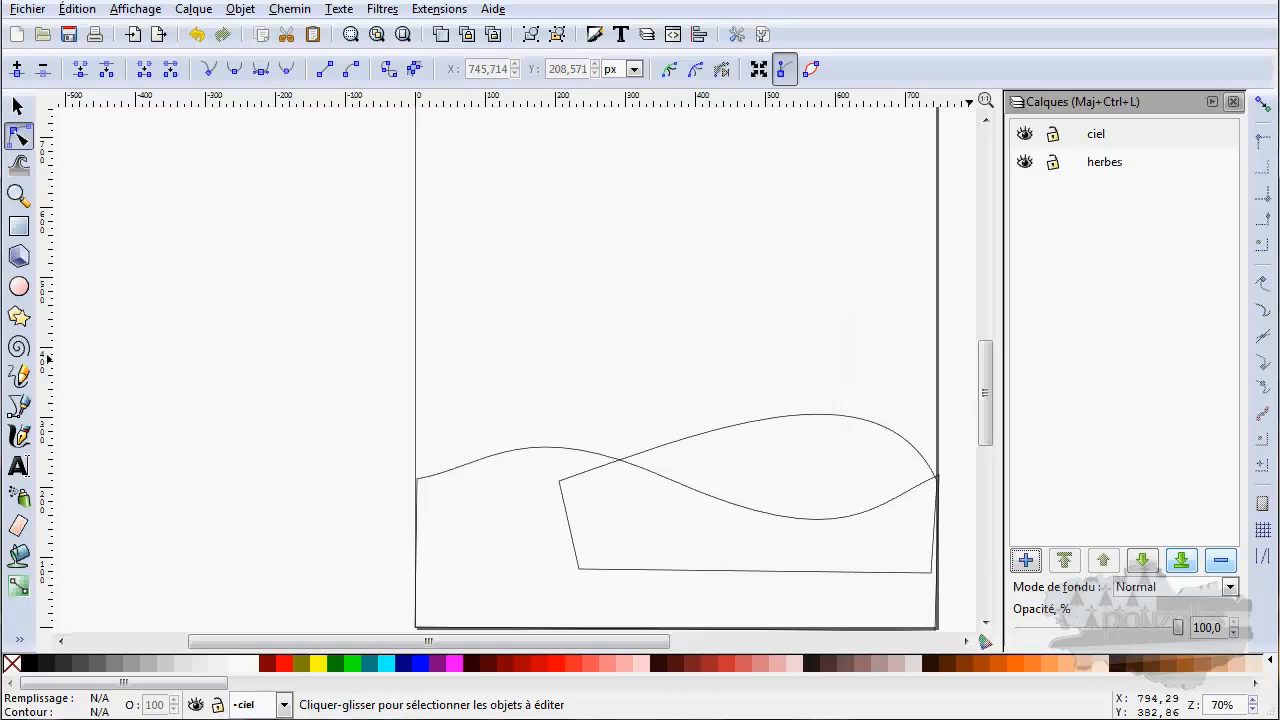
left_click(1079, 168)
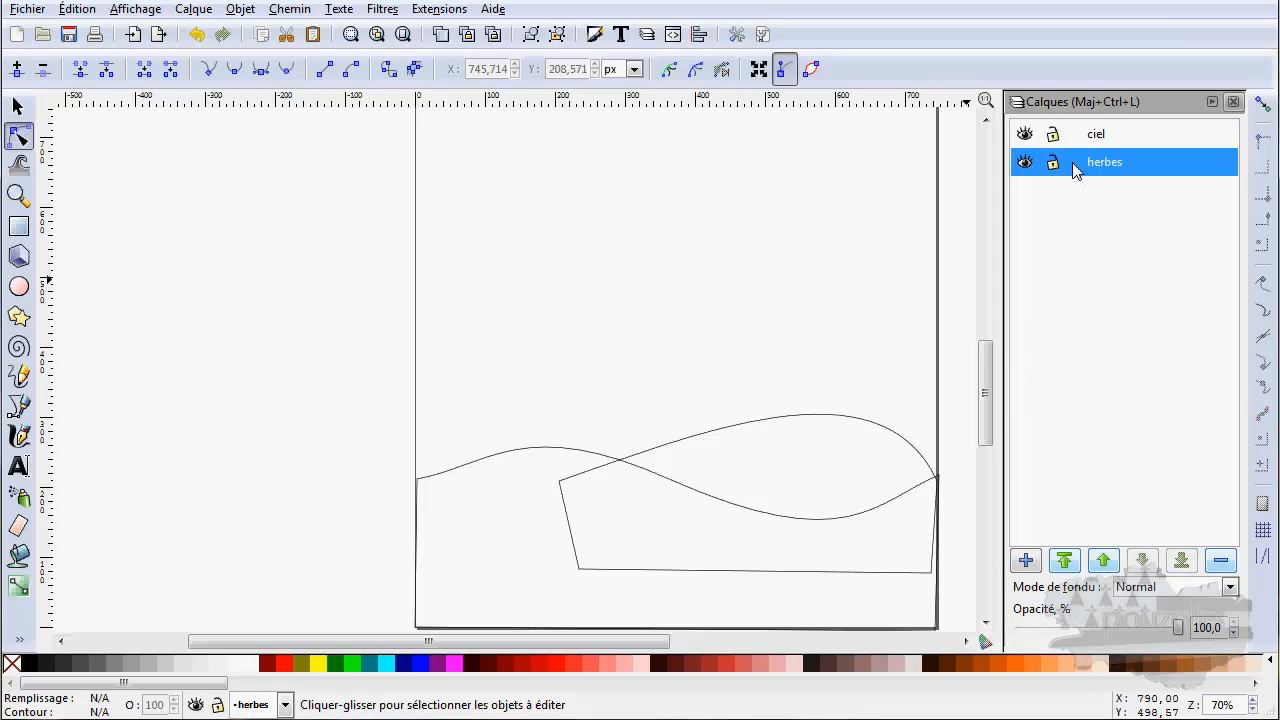
Add a layer named Calque directly above the herbes layer, and delete it again.
left_click(1025, 560)
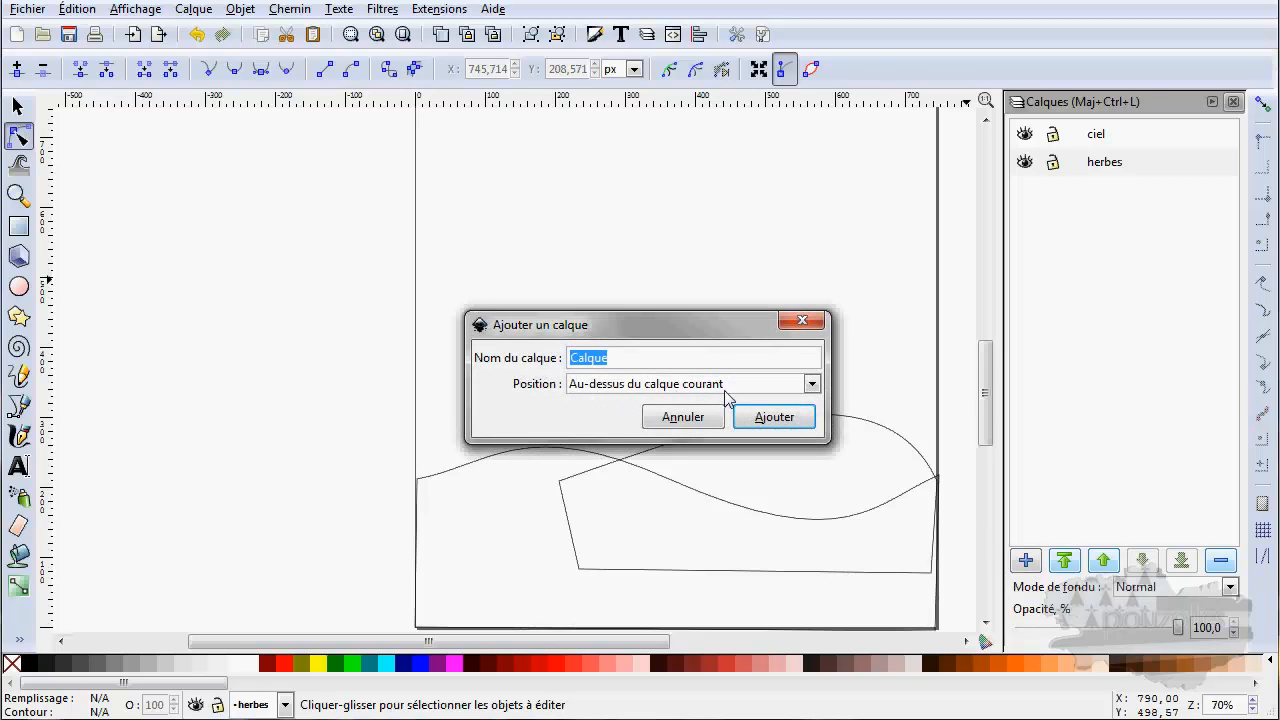
left_click(812, 386)
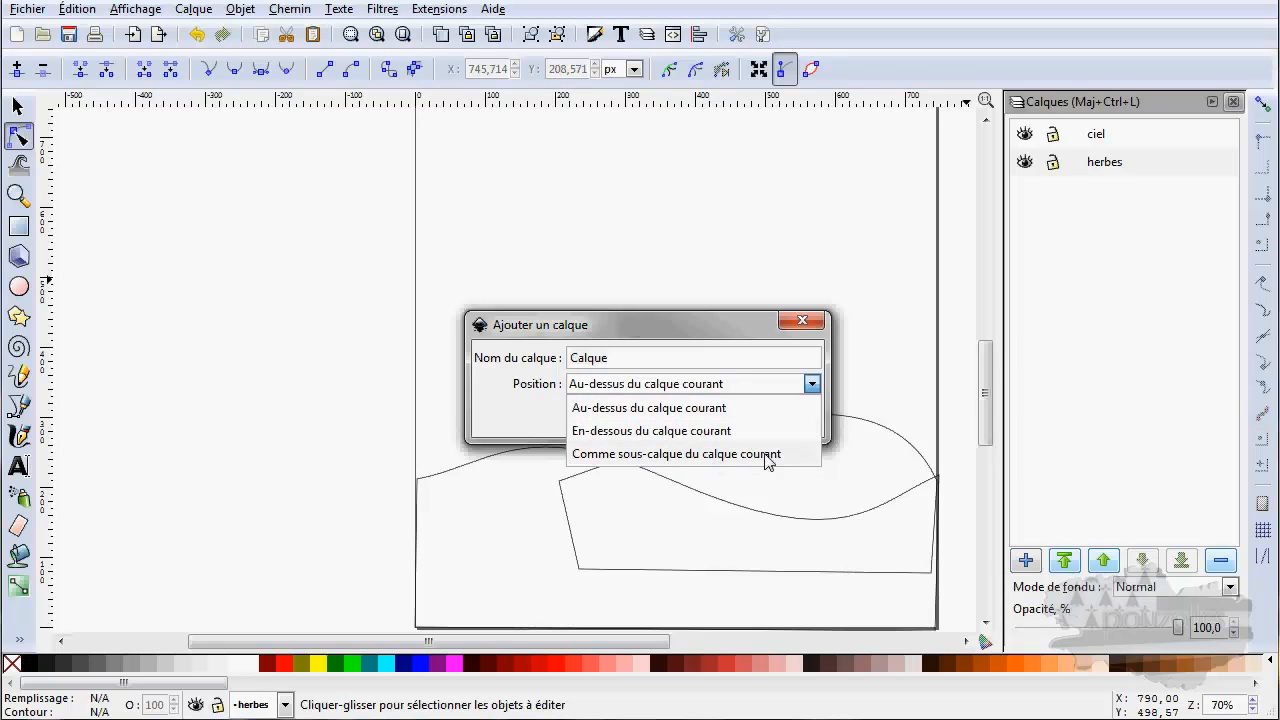
left_click(812, 387)
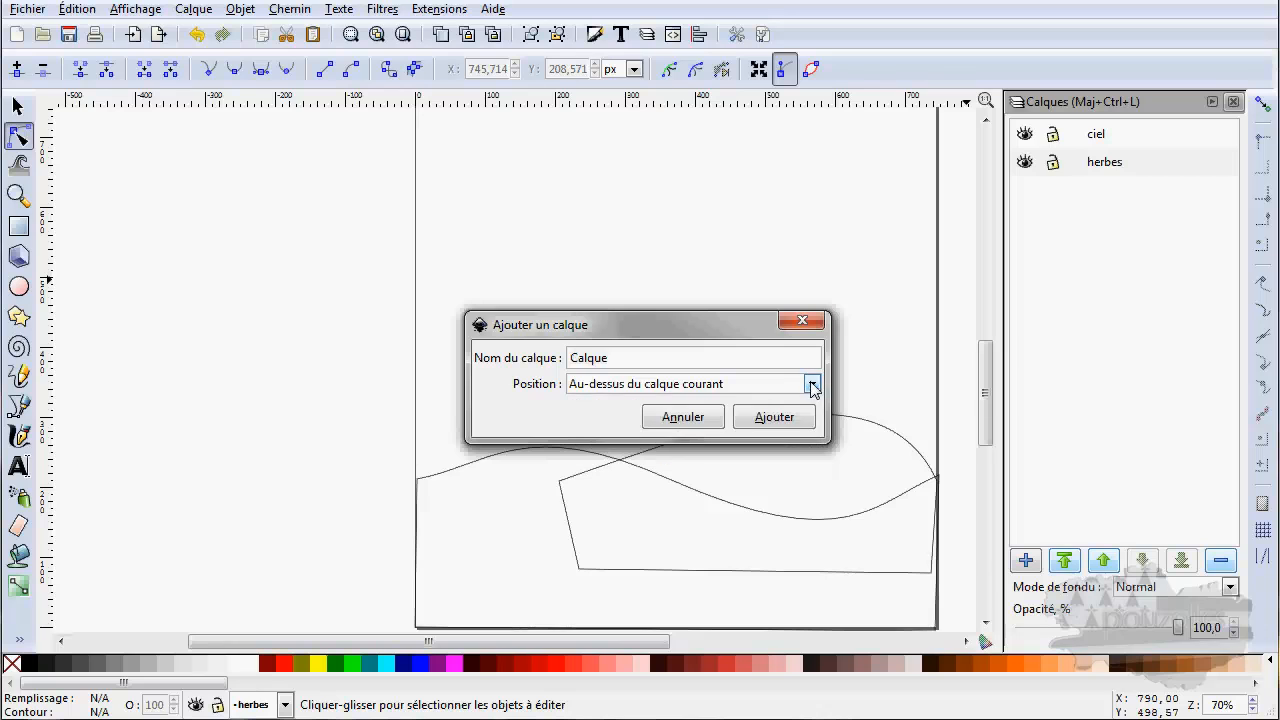
left_click(783, 422)
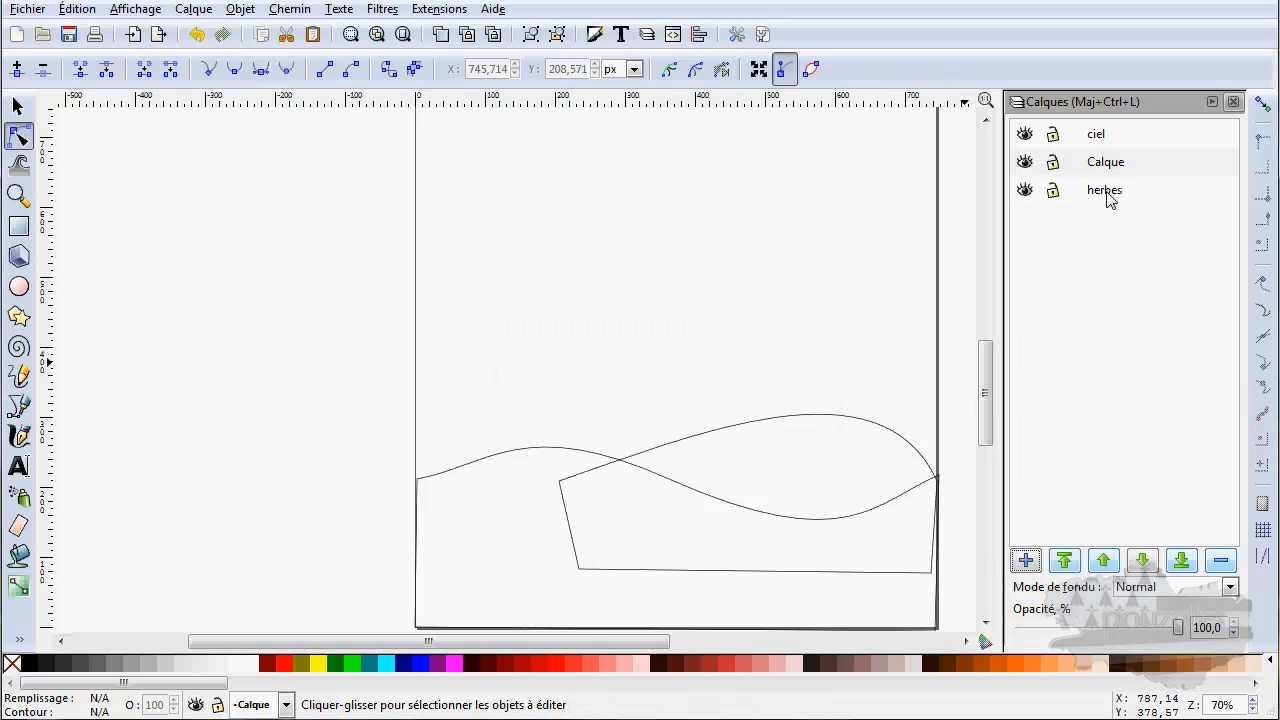
left_click(1074, 167)
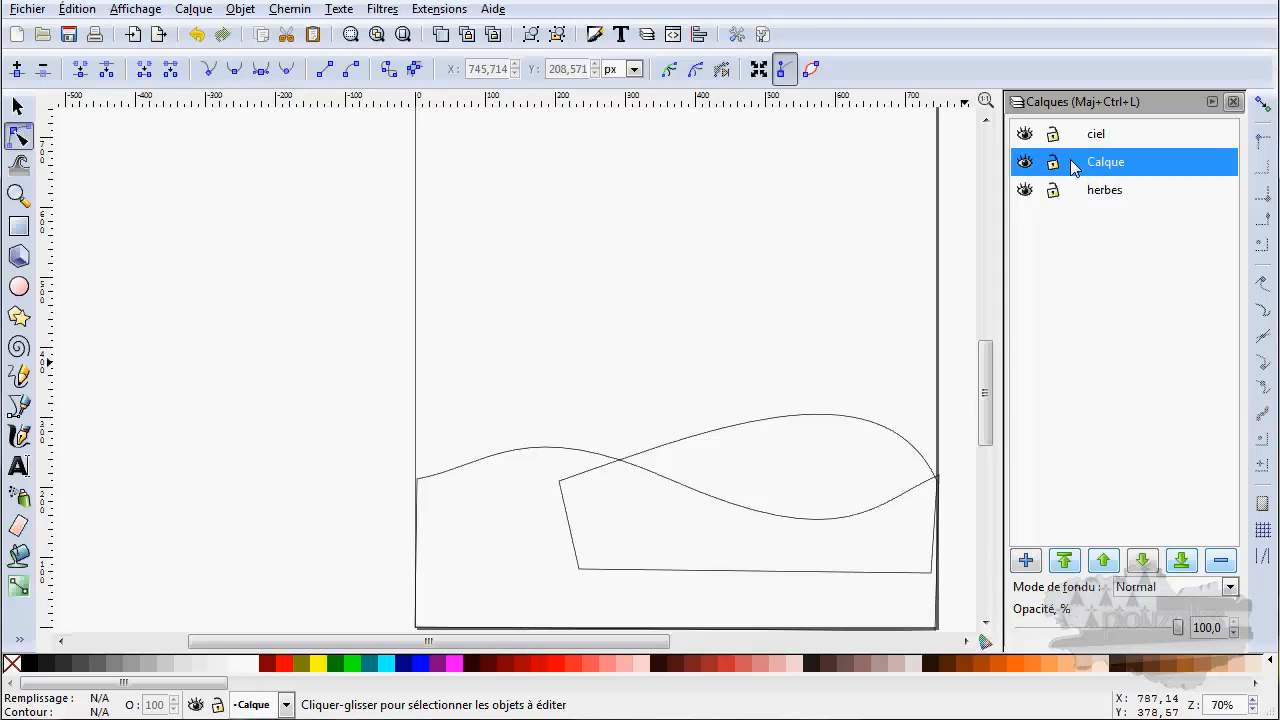
left_click(1221, 563)
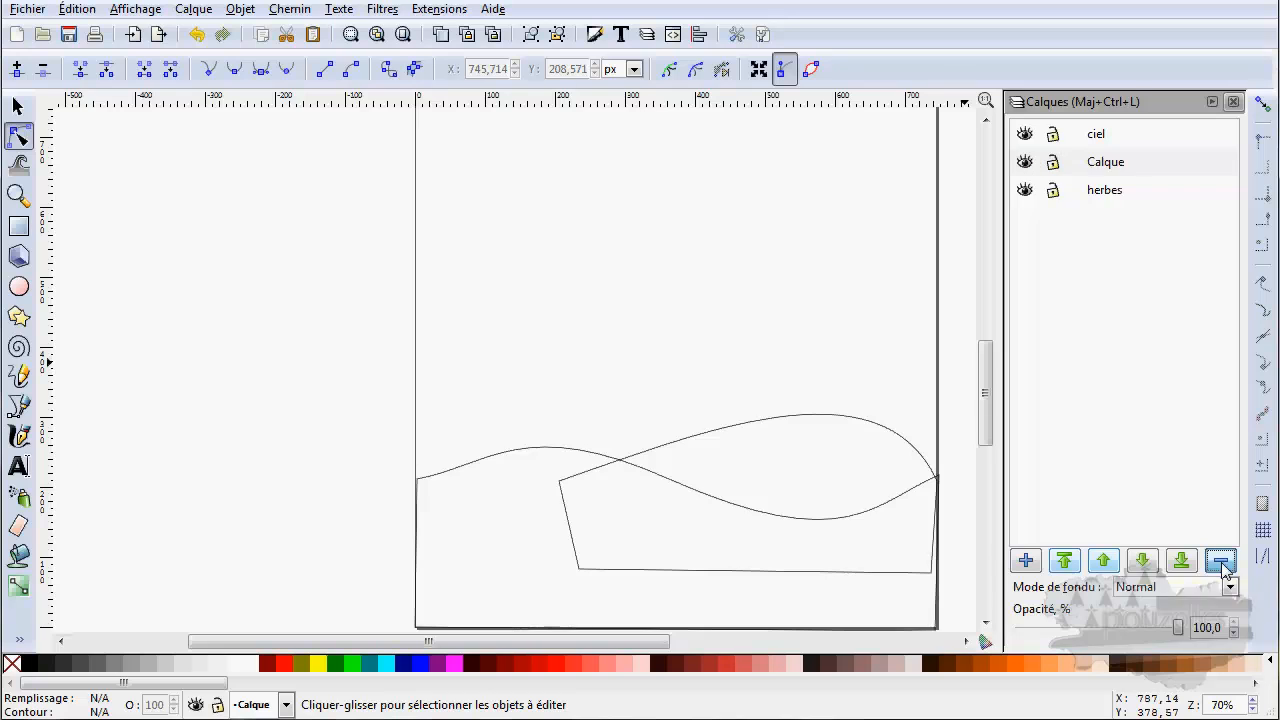
Make ciel the current layer, locking it and unlocking it again.
left_click(1046, 138)
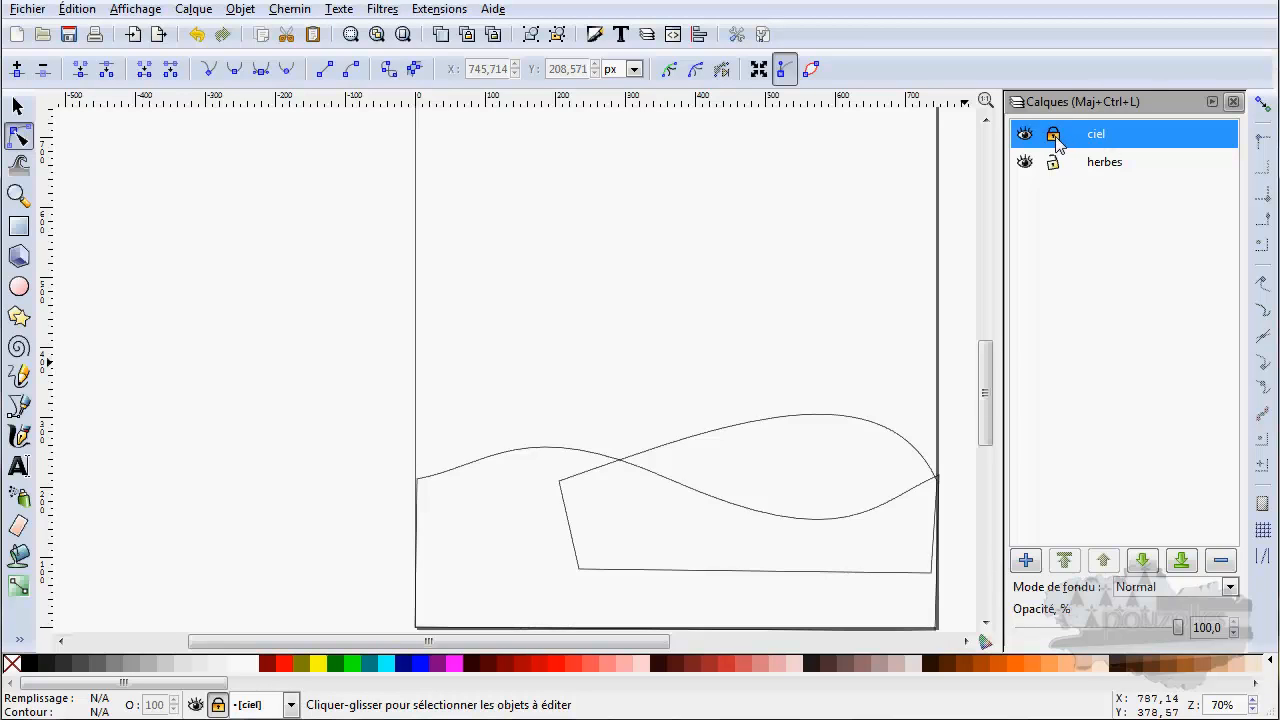
left_click(1055, 142)
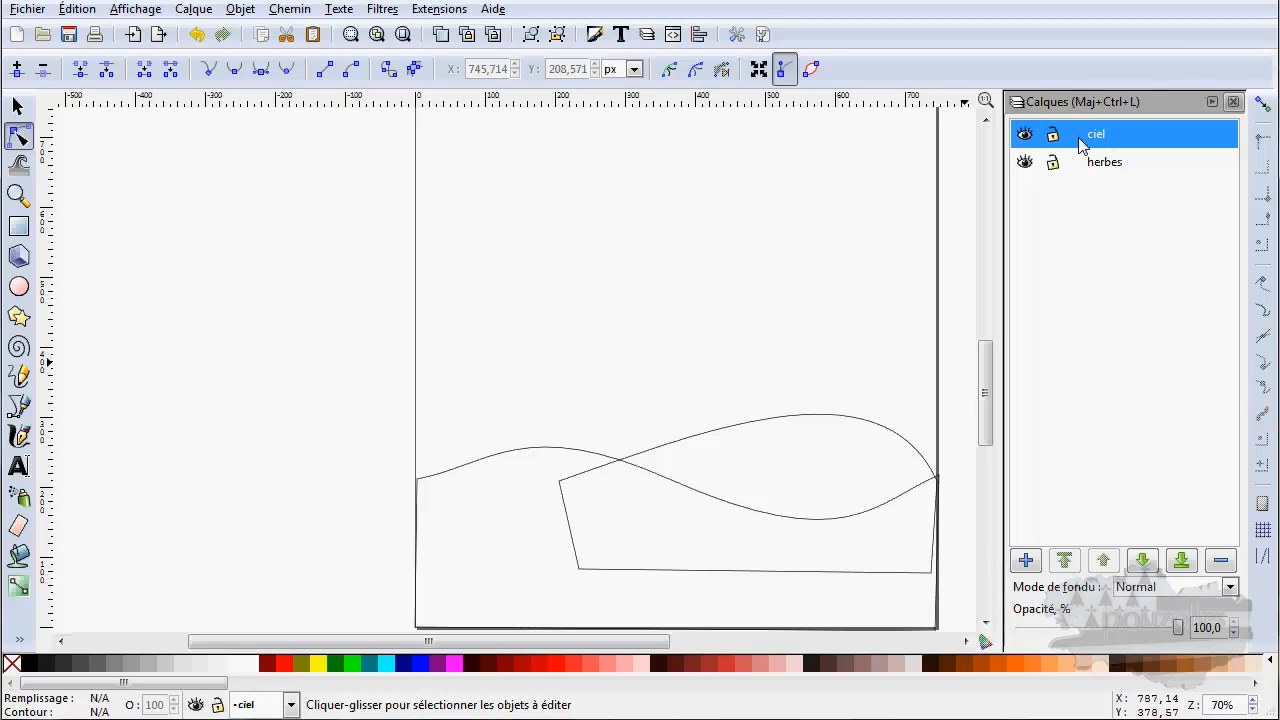
left_click(1055, 141)
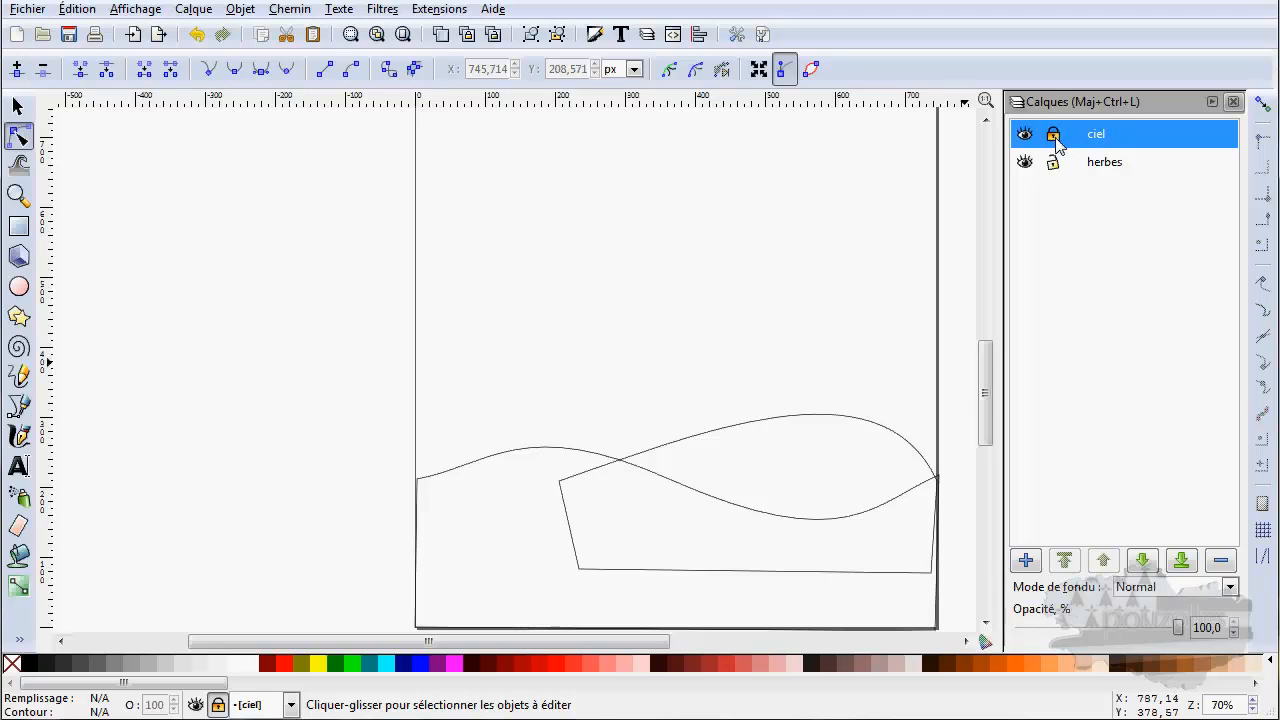
left_click(1055, 141)
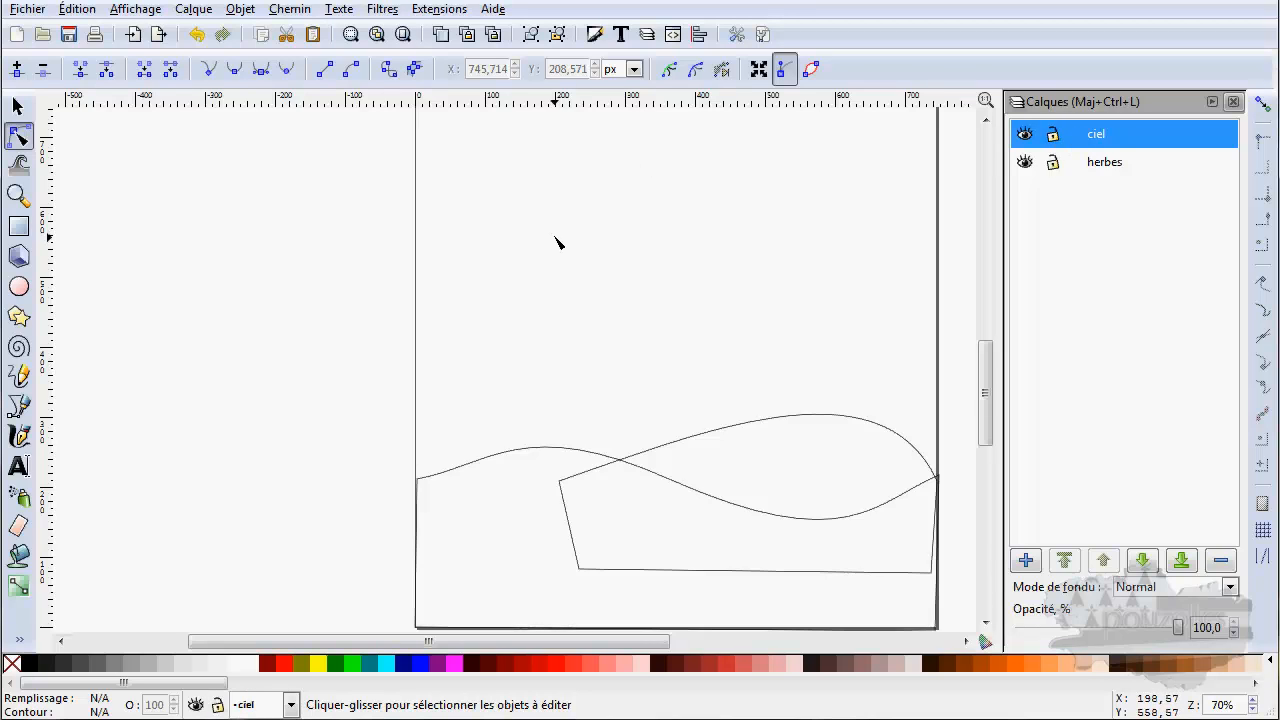
Draw a rectangle about 746 × 911 px from the page's upper-left corner down behind the hills, and remove its fill.
scroll(557, 241, "down", 1)
scroll(545, 290, "up", 2)
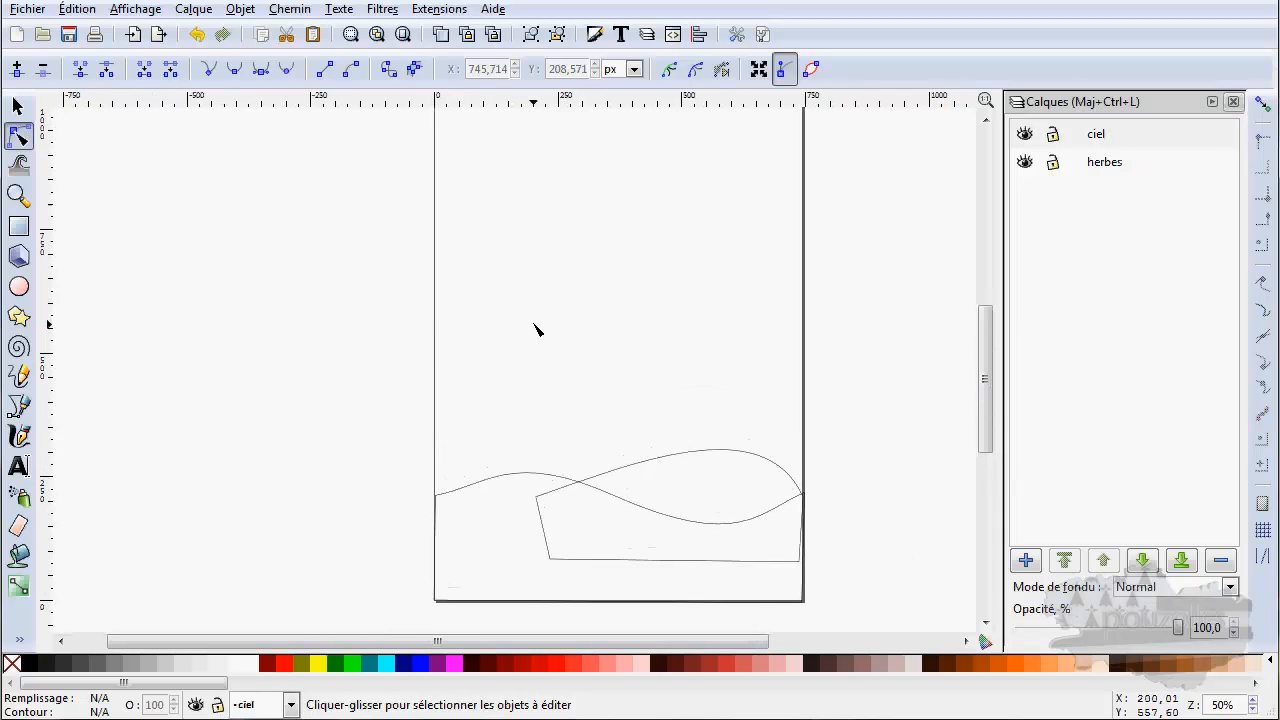
scroll(535, 328, "down", 1)
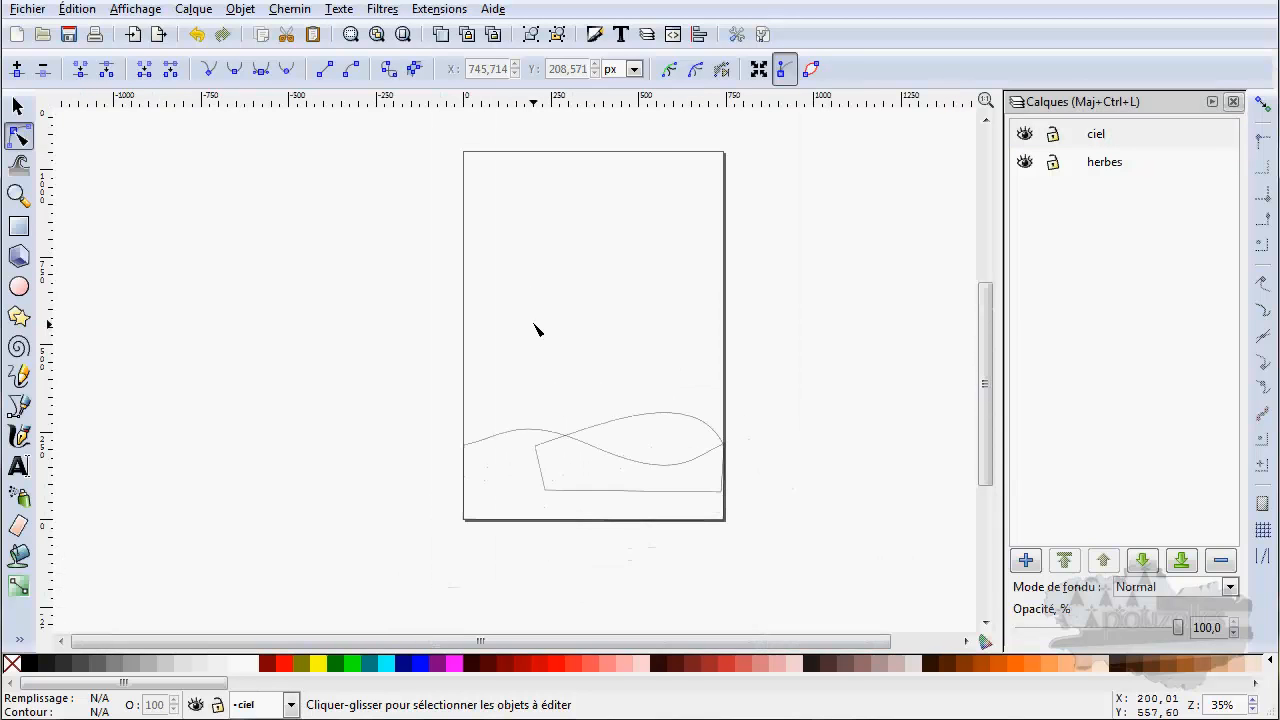
left_click(18, 226)
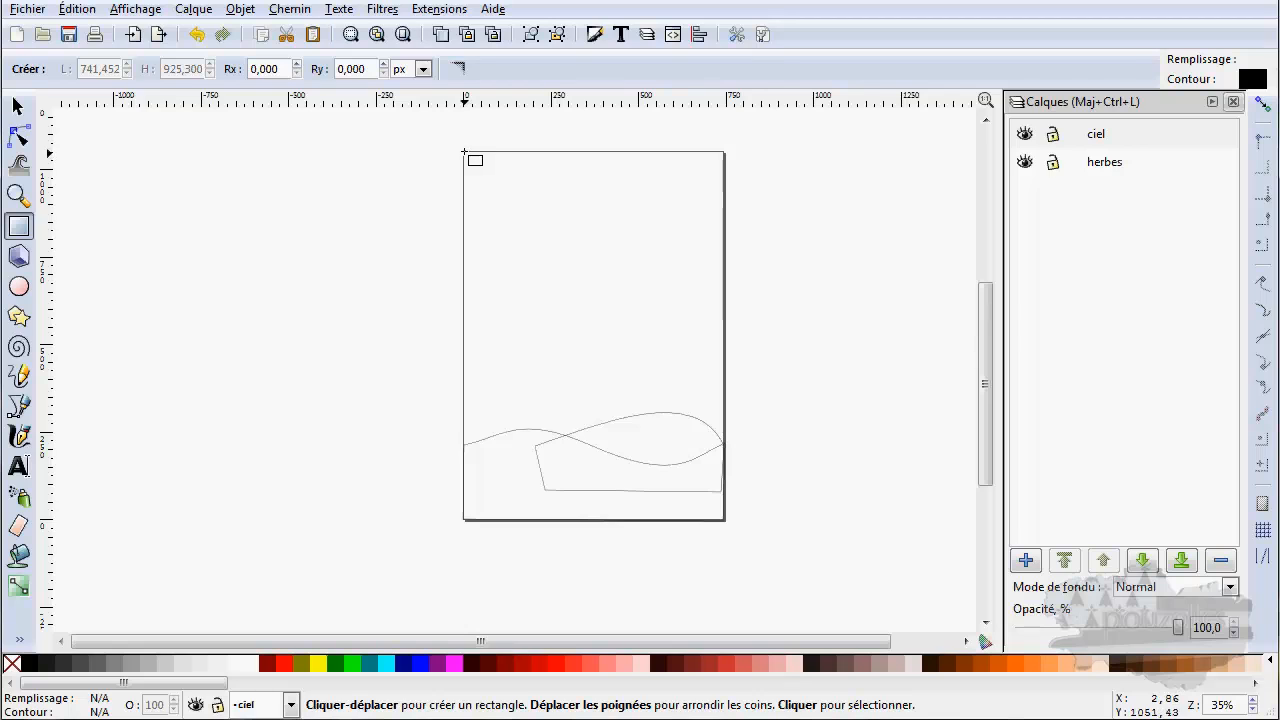
left_click_drag(463, 151, 726, 471)
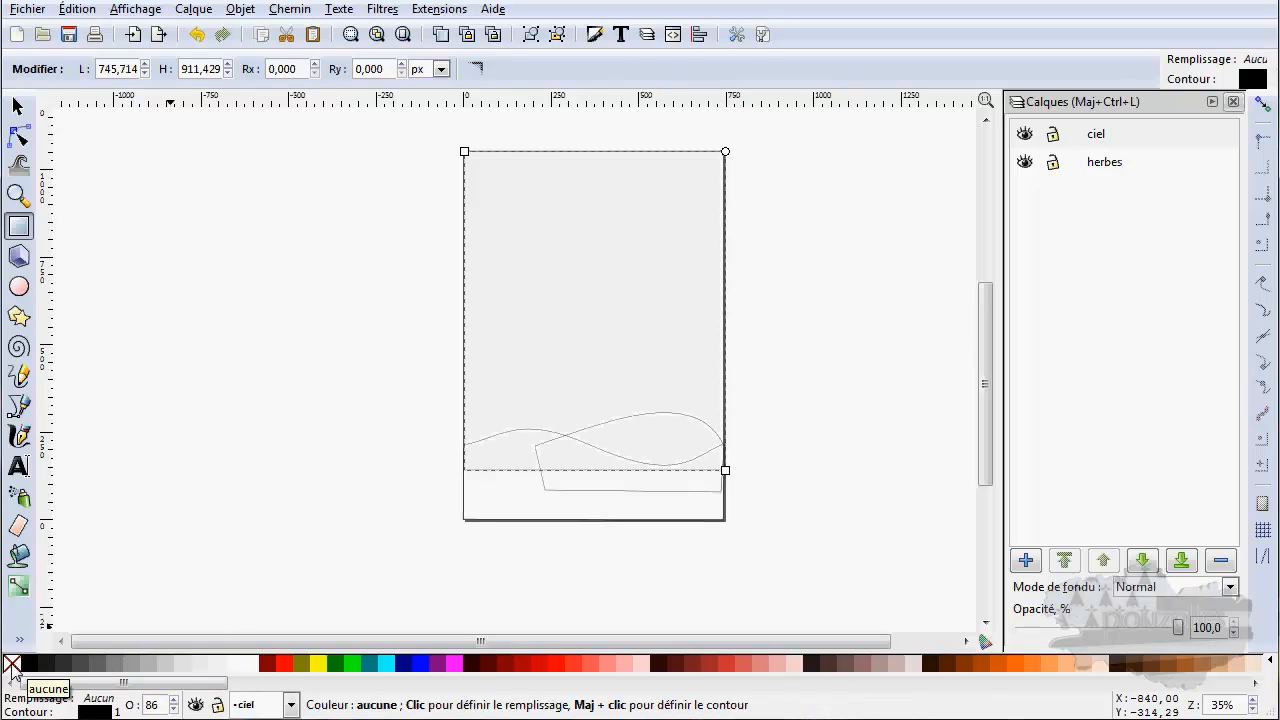
left_click(12, 667)
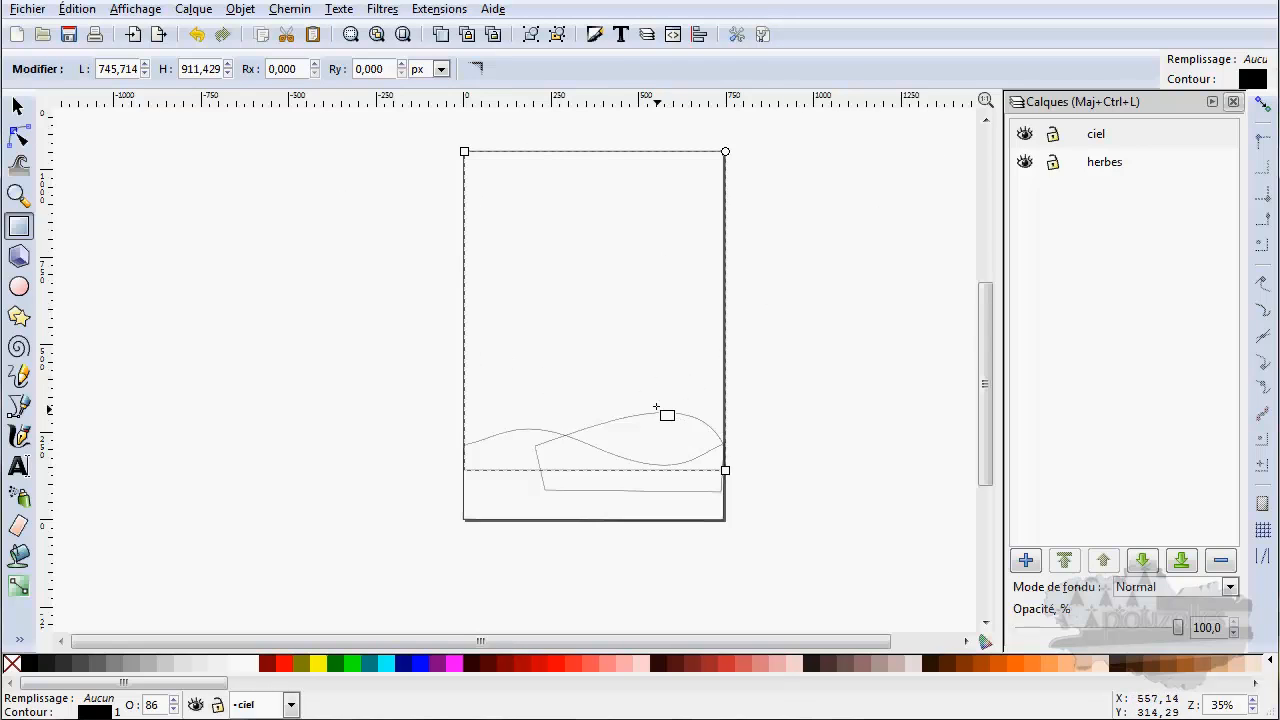
Add a layer named soliel above the ciel layer.
left_click(1026, 562)
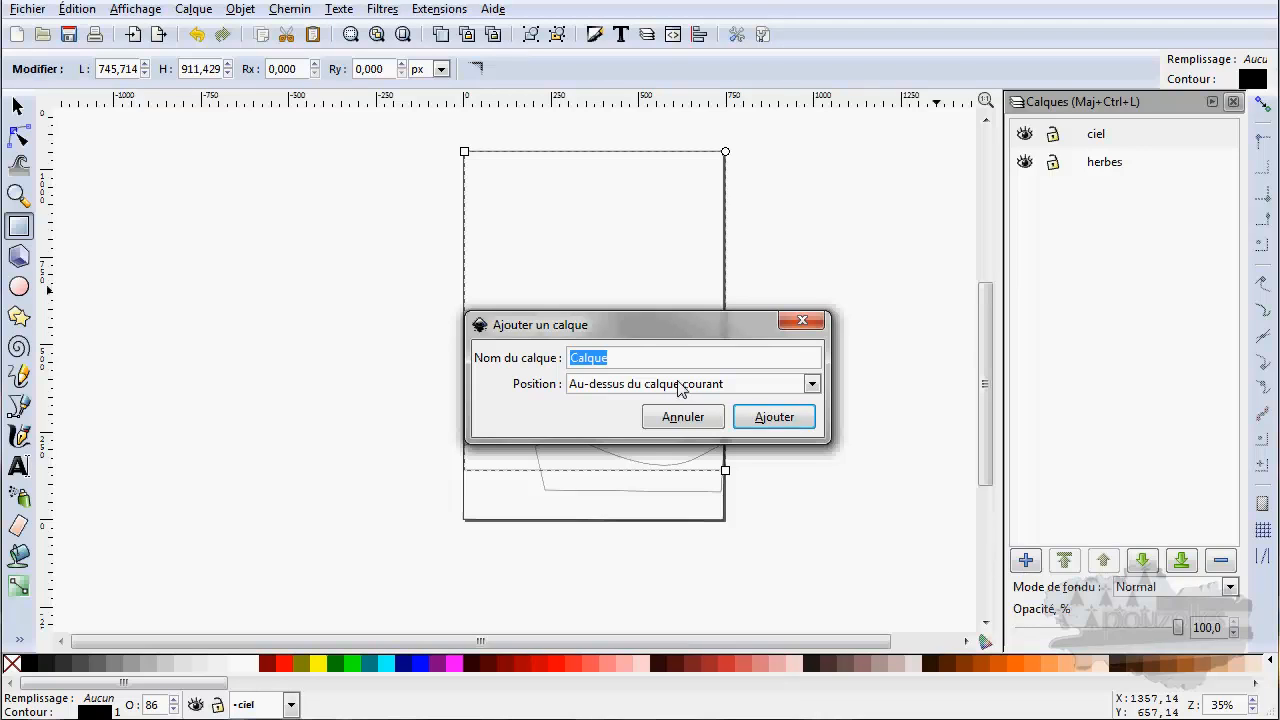
type("soliel")
key("Return")
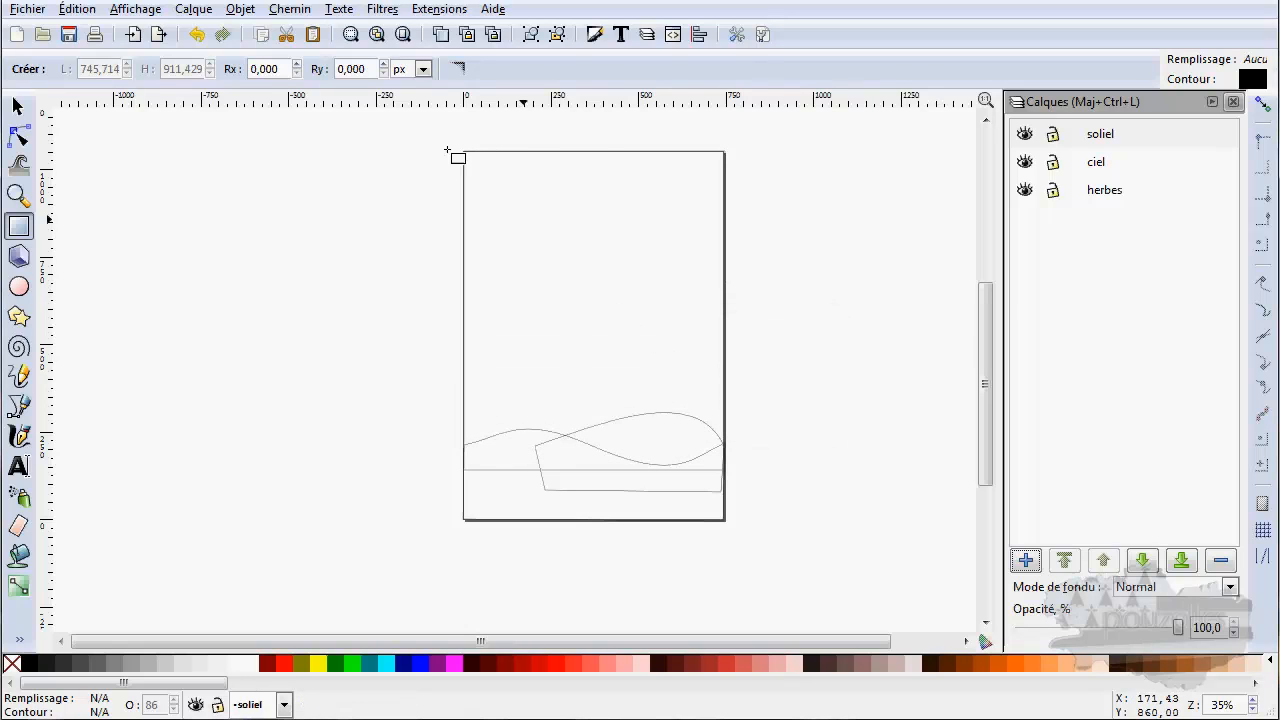
Draw a small circle in the left part of the sky as the sun, filled with Yellow (#FFFF00) and without a stroke.
left_click(19, 287)
left_click_drag(481, 238, 545, 298)
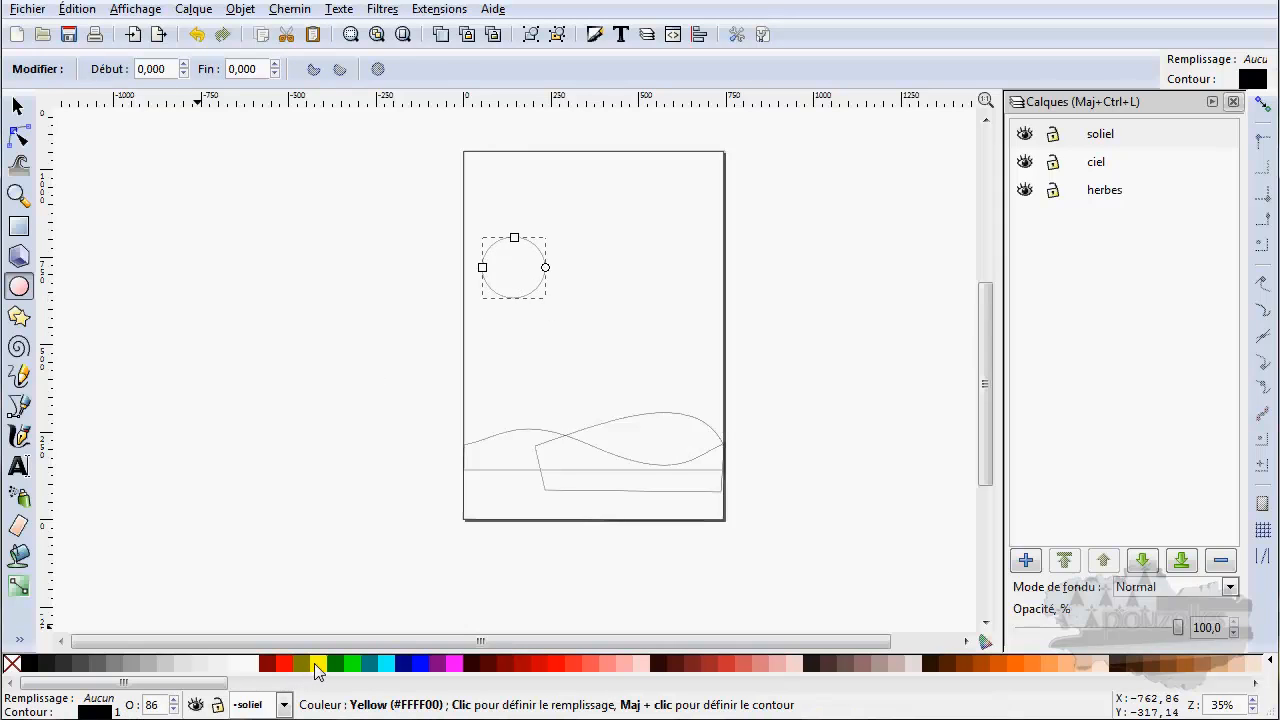
left_click(319, 664)
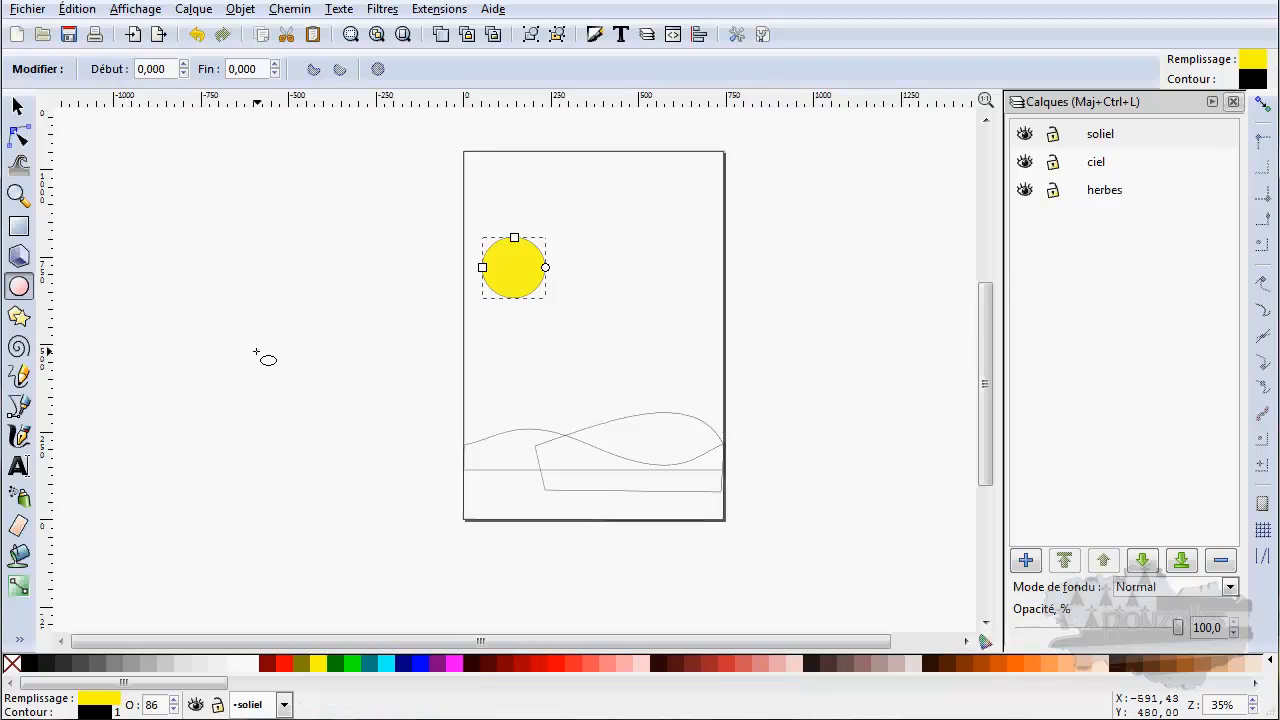
left_click(12, 665, "shift")
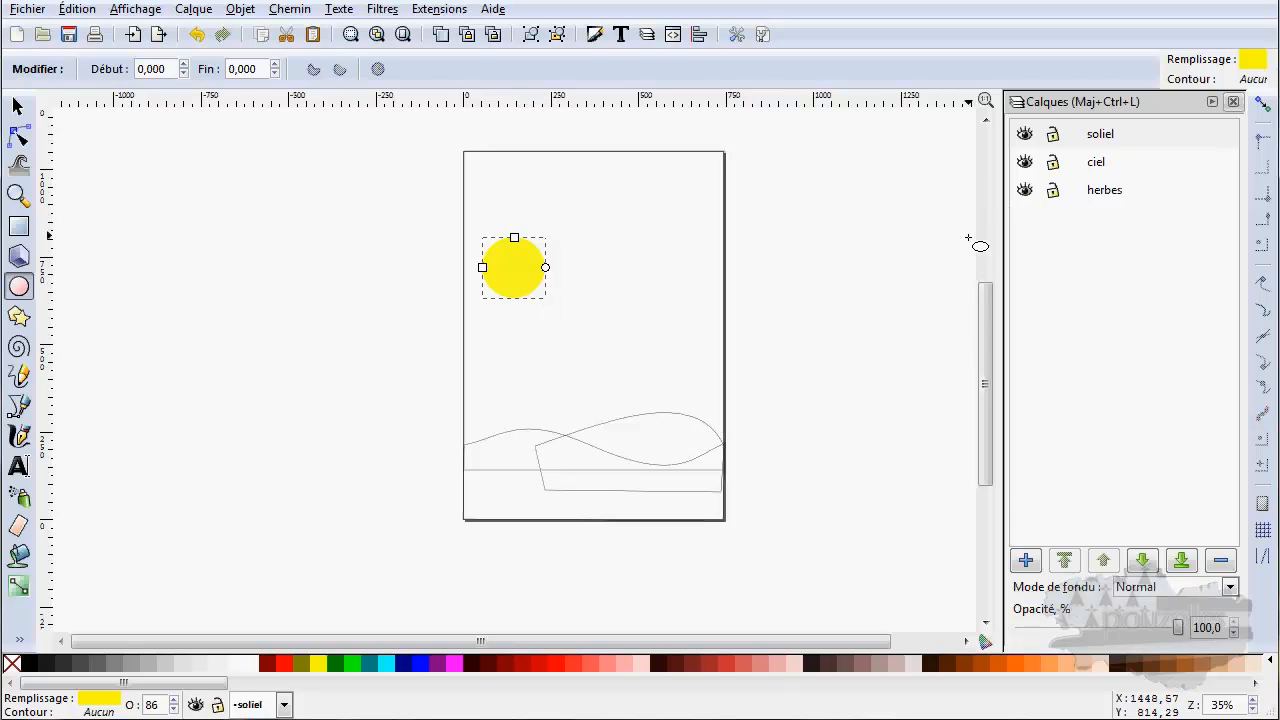
Add a layer named moulin above the soliel layer.
left_click(1026, 562)
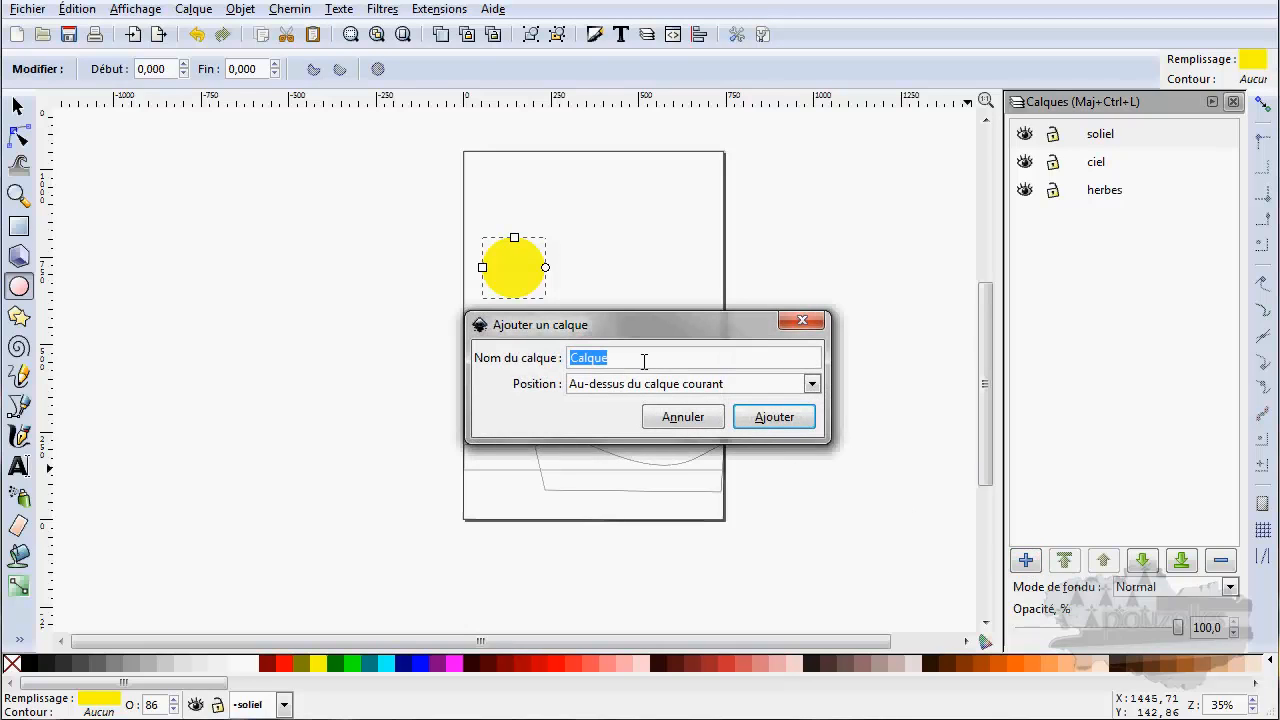
type("moulin")
key("Return")
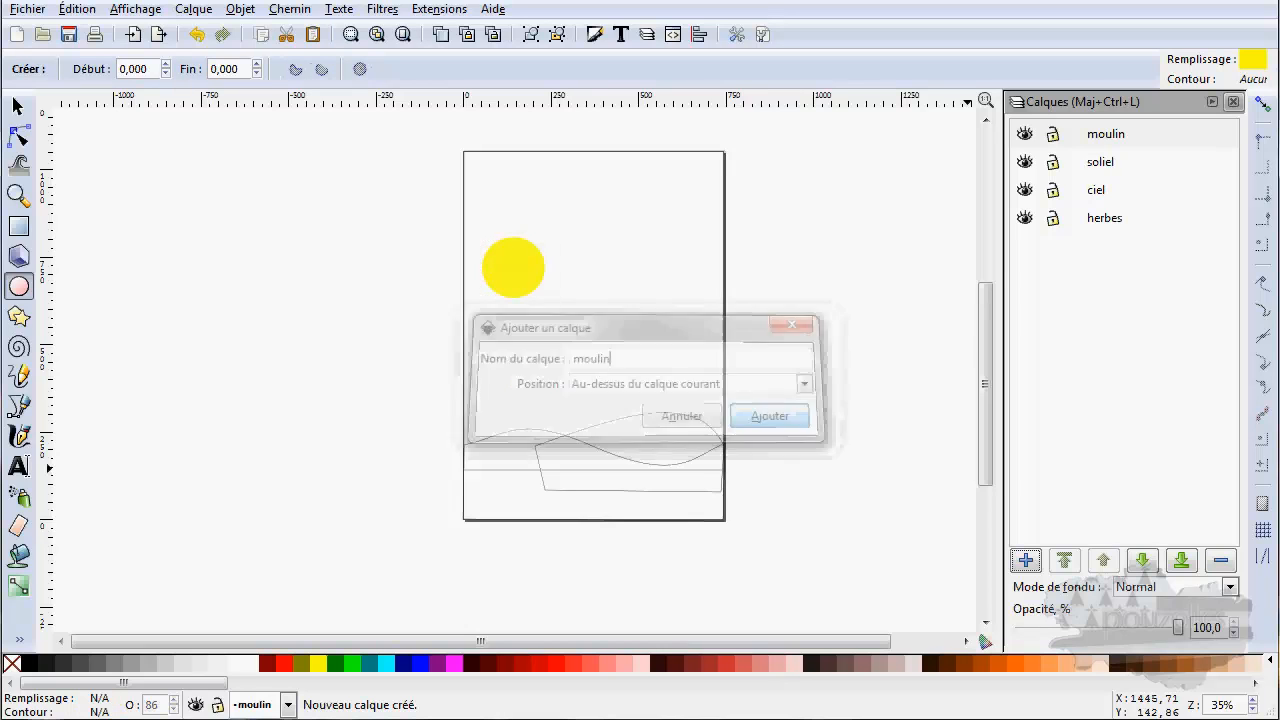
Draw an upright rectangle about 75 × 125 px on the first hill as the windmill's body.
scroll(606, 437, "up", 3, "ctrl")
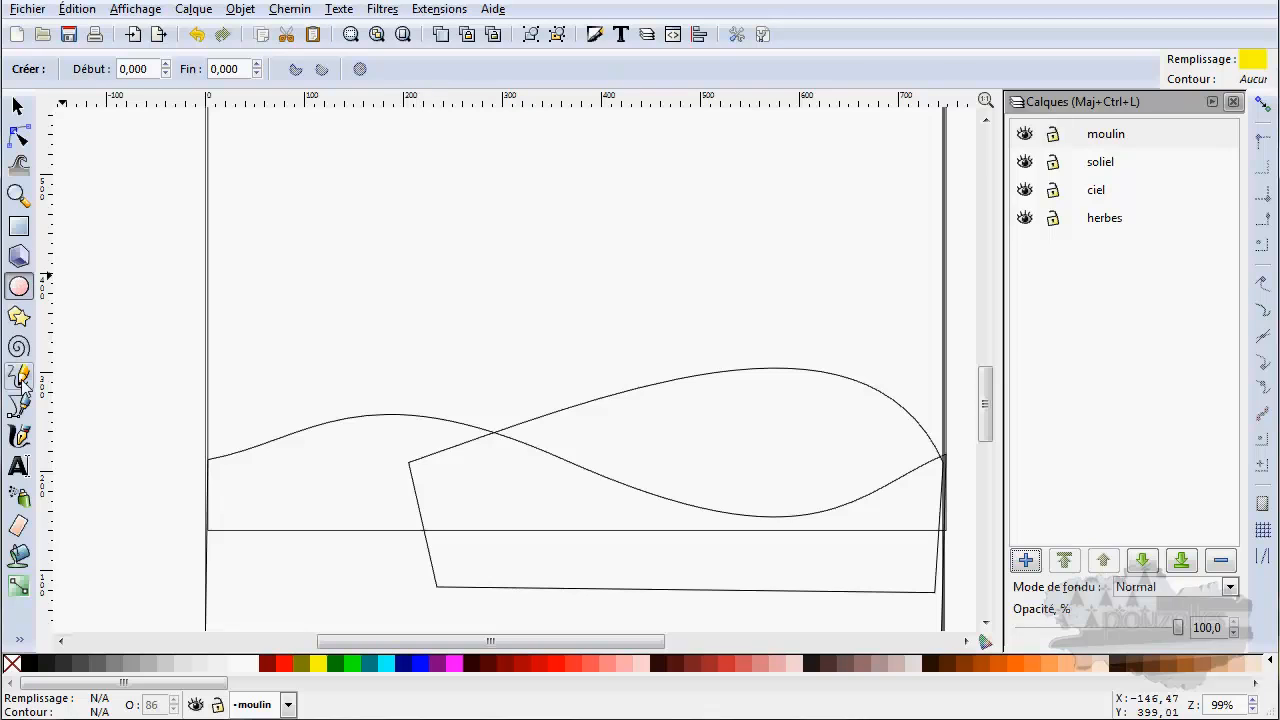
left_click(19, 226)
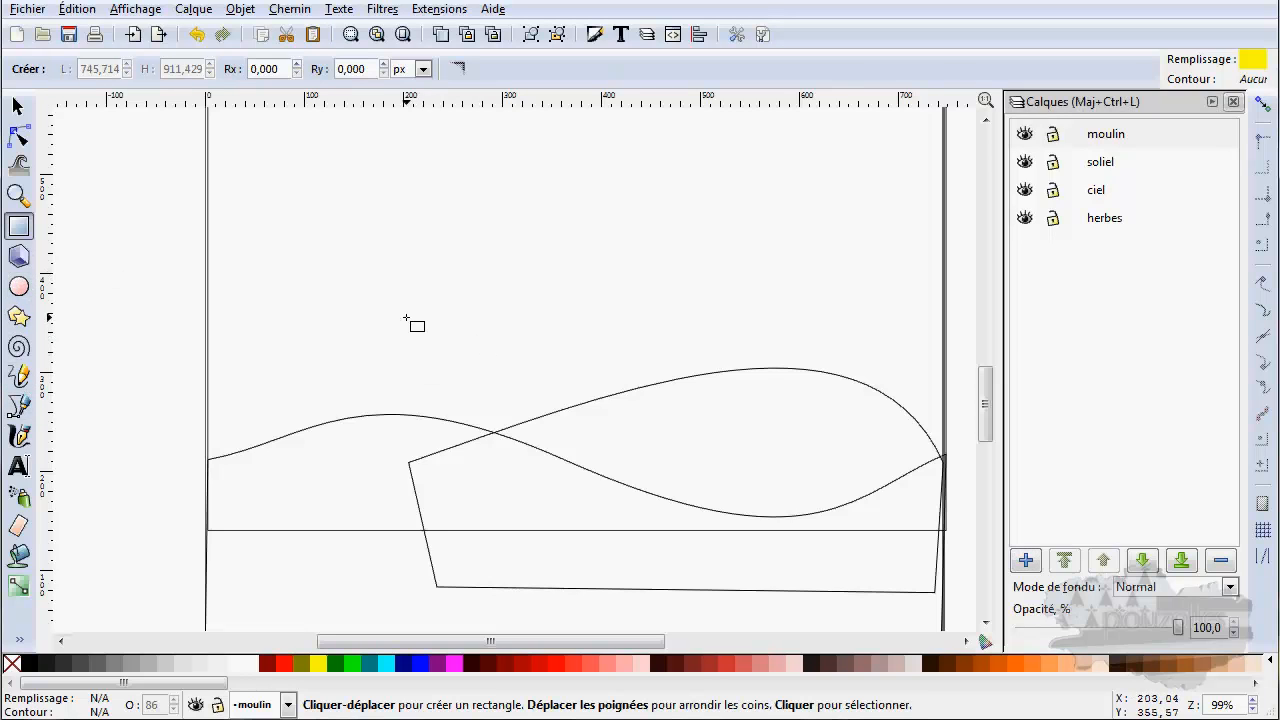
left_click_drag(406, 318, 480, 442)
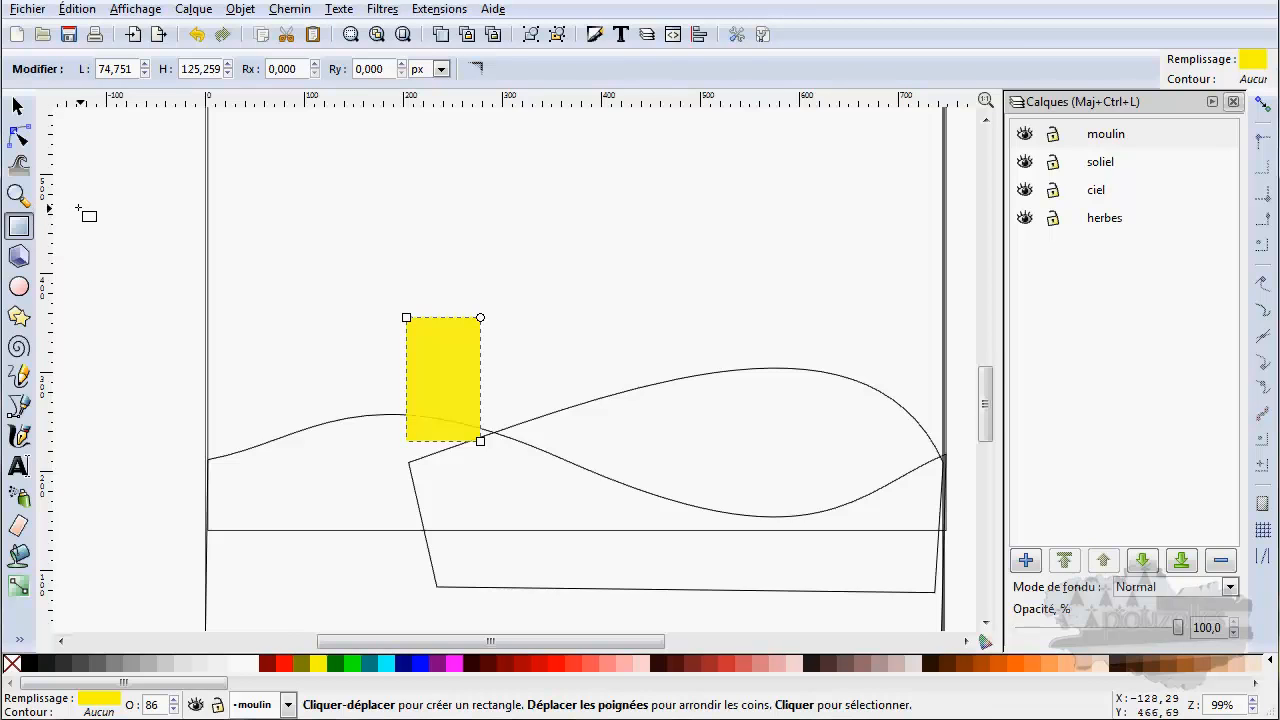
Draw a three-cornered polygon about 127 × 110 px filled with dark grey, and place it centred on top of the windmill's body as its roof.
left_click(19, 316)
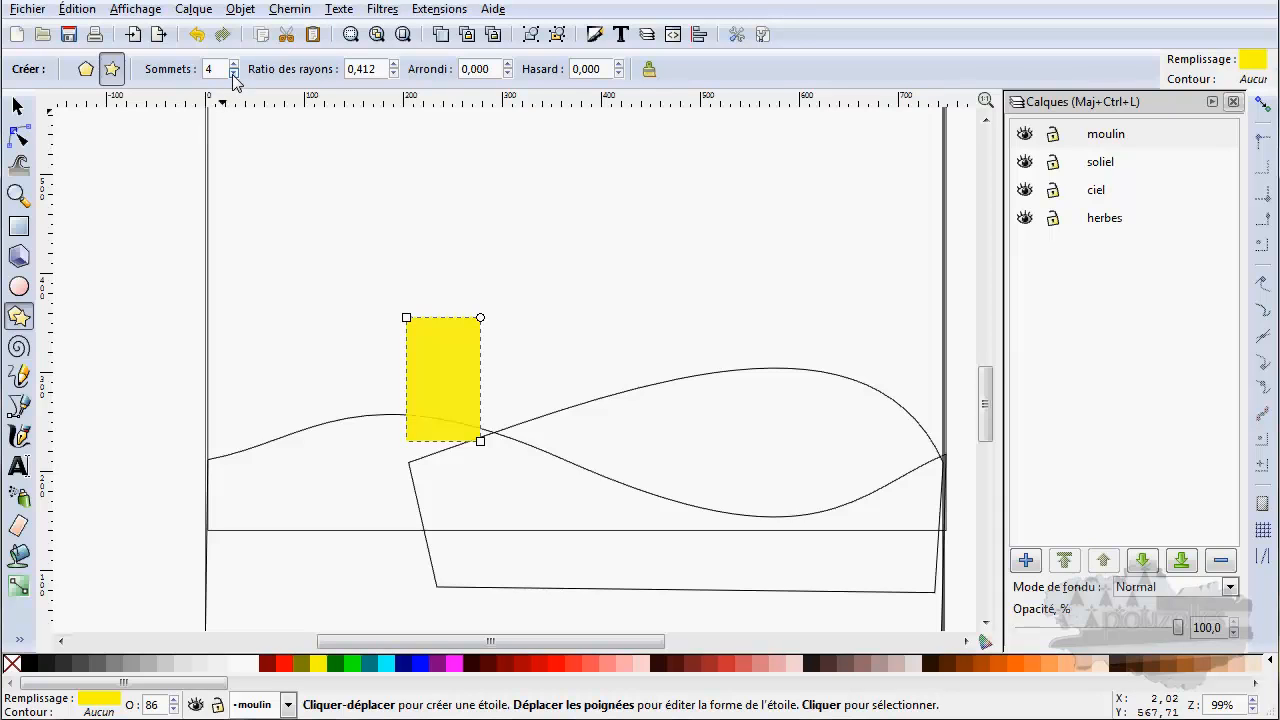
left_click(85, 68)
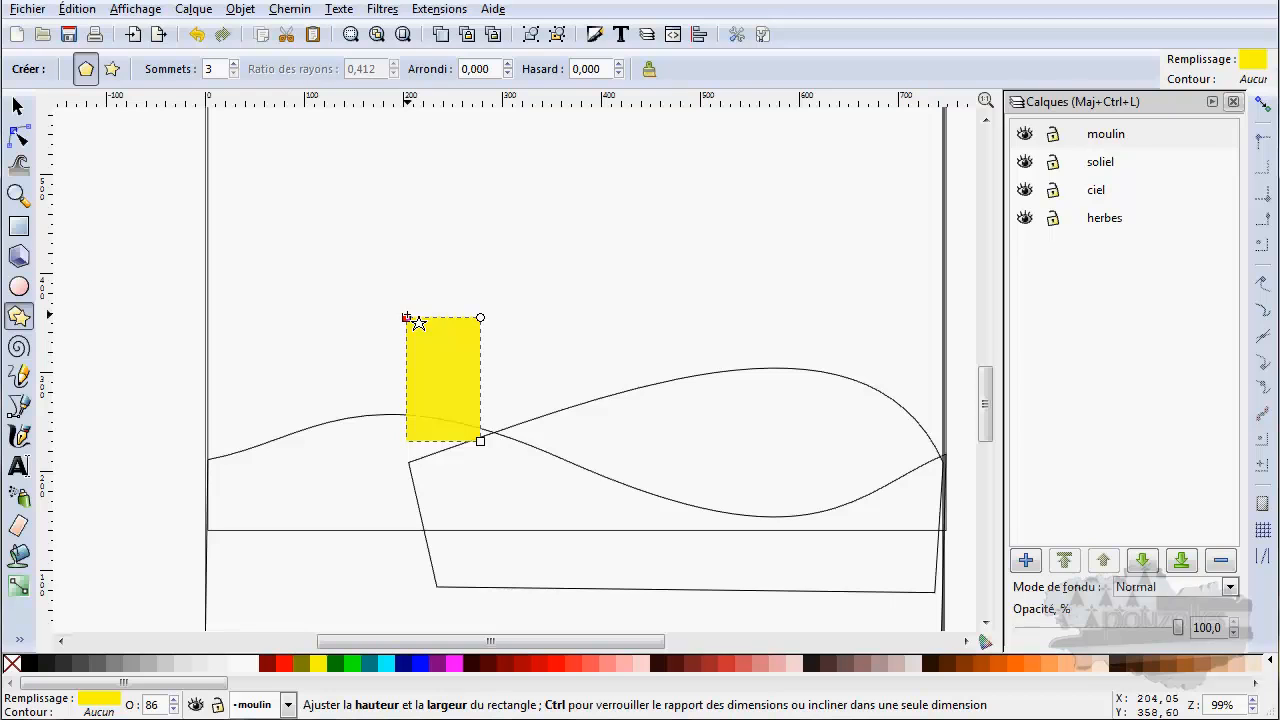
mouse_move(406, 318)
left_mouse_down()
mouse_move(426, 318)
mouse_move(403, 320)
mouse_move(452, 288)
mouse_move(404, 213)
mouse_move(400, 232)
mouse_move(405, 208)
mouse_move(404, 221)
mouse_move(389, 217)
mouse_move(435, 235)
mouse_move(402, 230)
left_mouse_up()
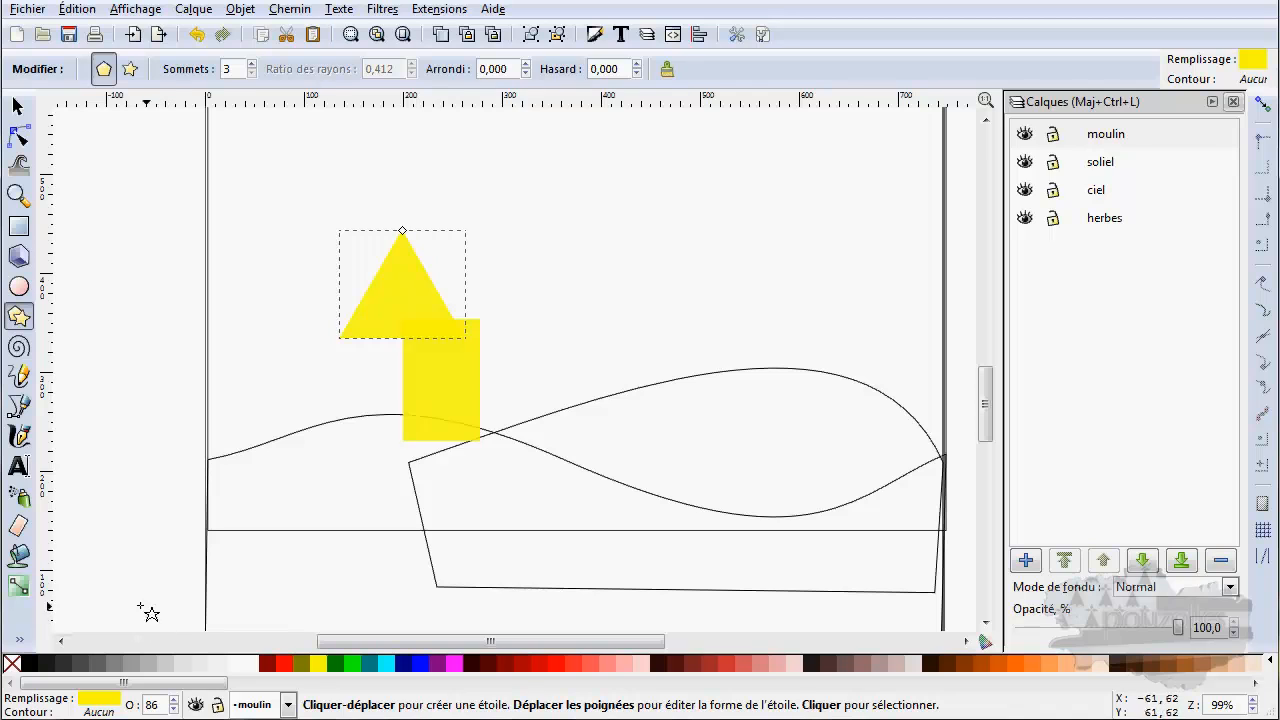
left_click(109, 662)
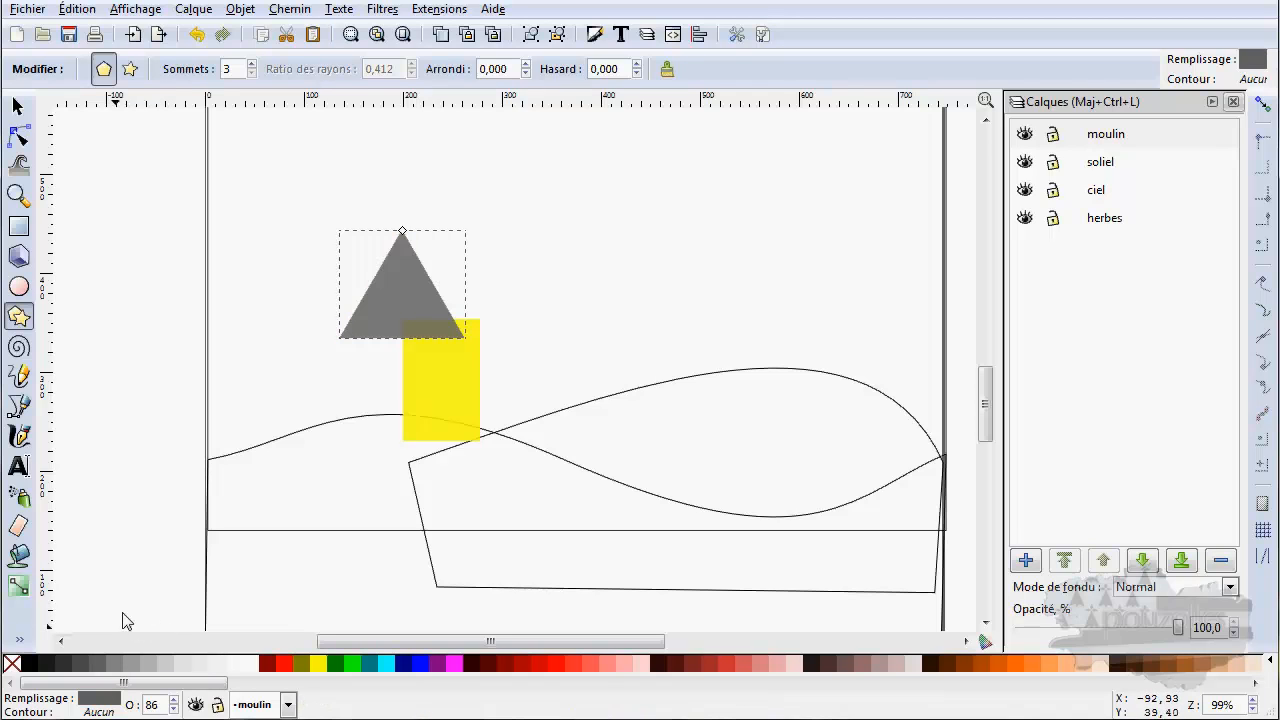
left_click(17, 106)
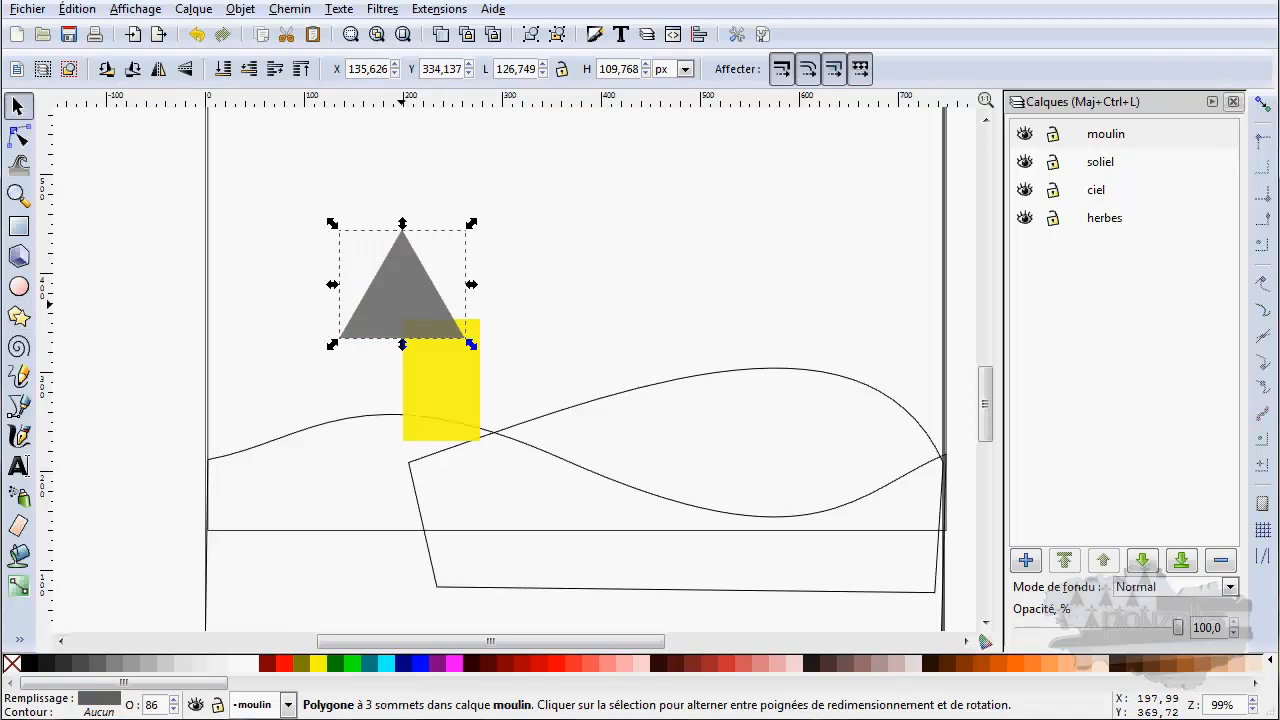
left_click_drag(403, 298, 442, 282)
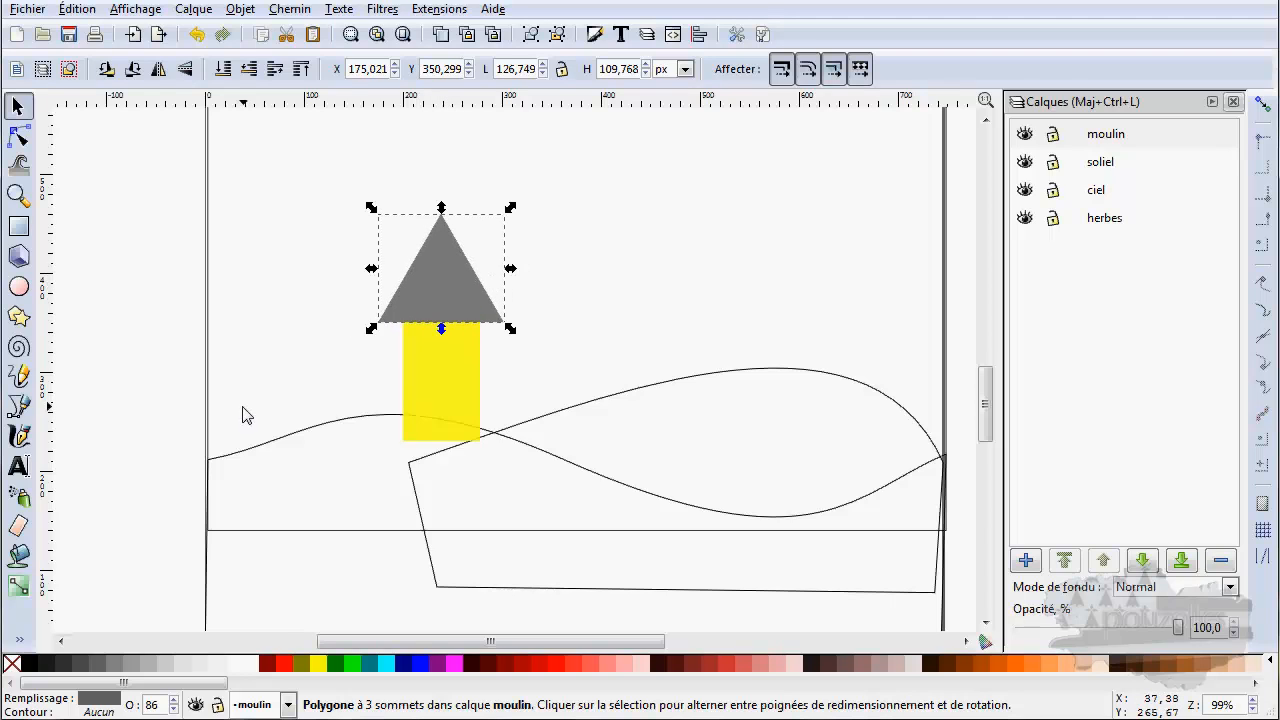
Draw a horizontal blade about 129 × 18 px from the roof's base centre outward, fill it with dark green, and duplicate it.
left_click(19, 226)
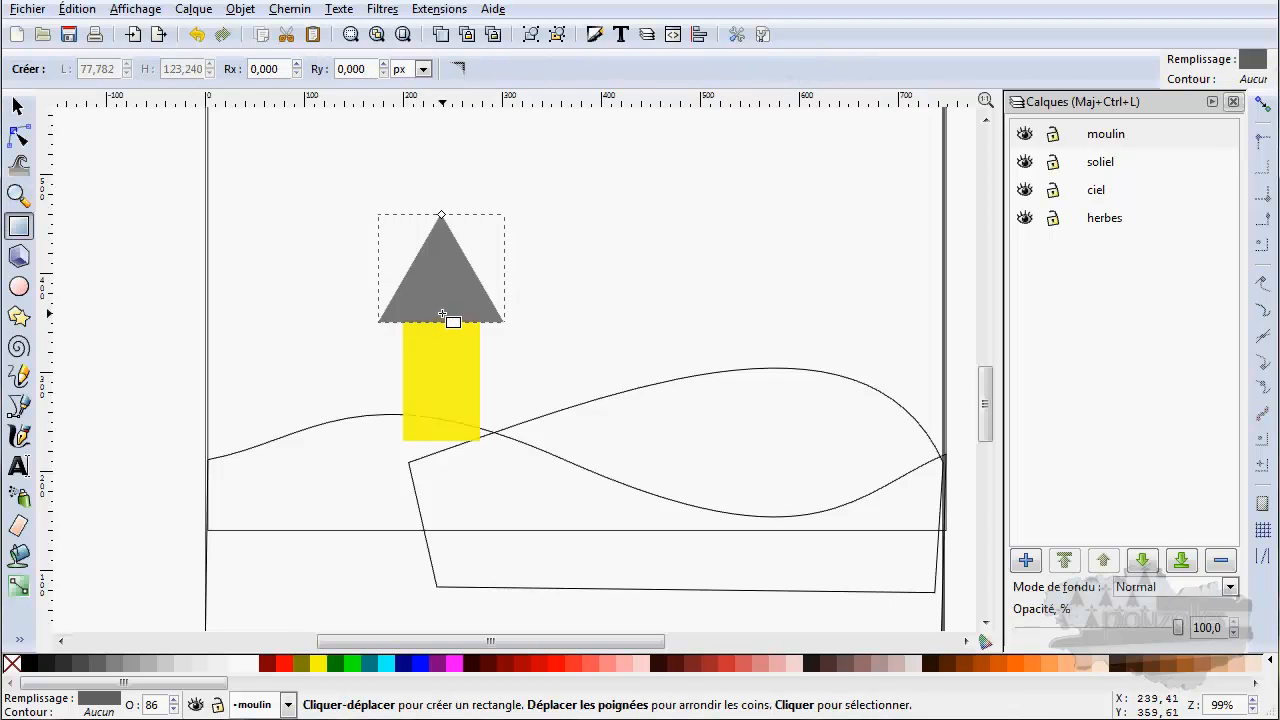
left_click_drag(440, 314, 567, 330)
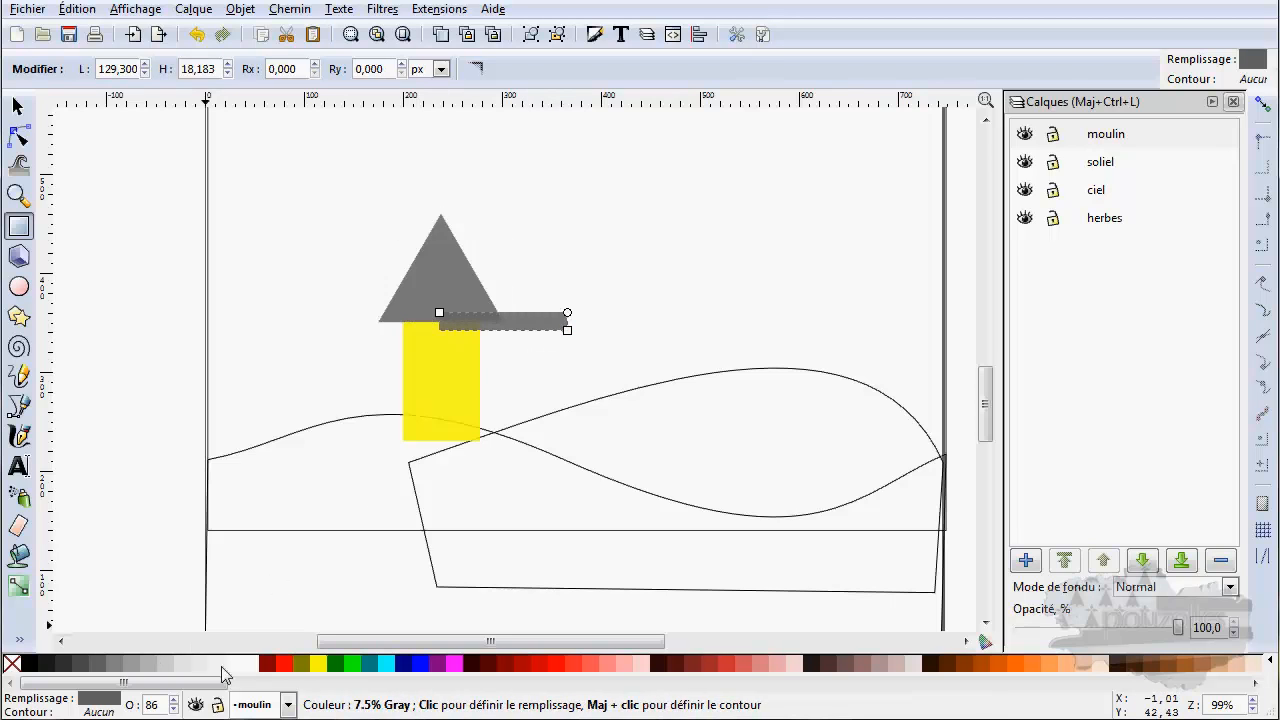
left_click(340, 665)
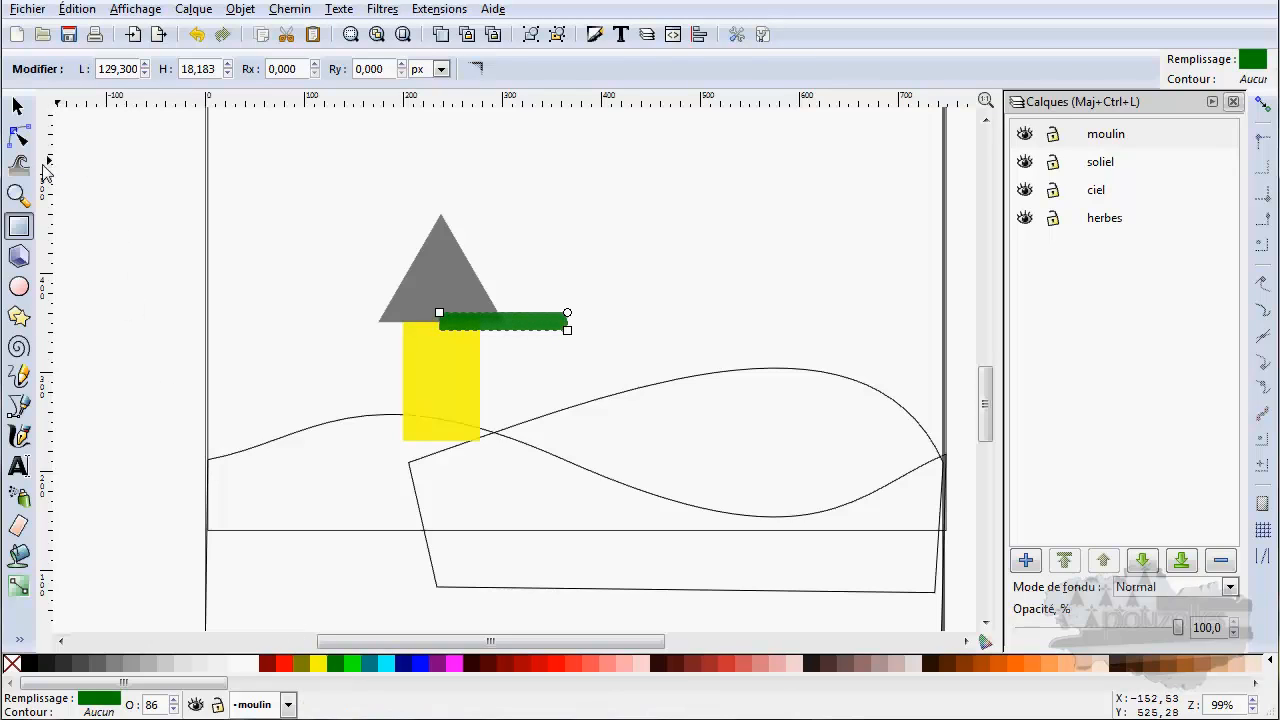
left_click(441, 35)
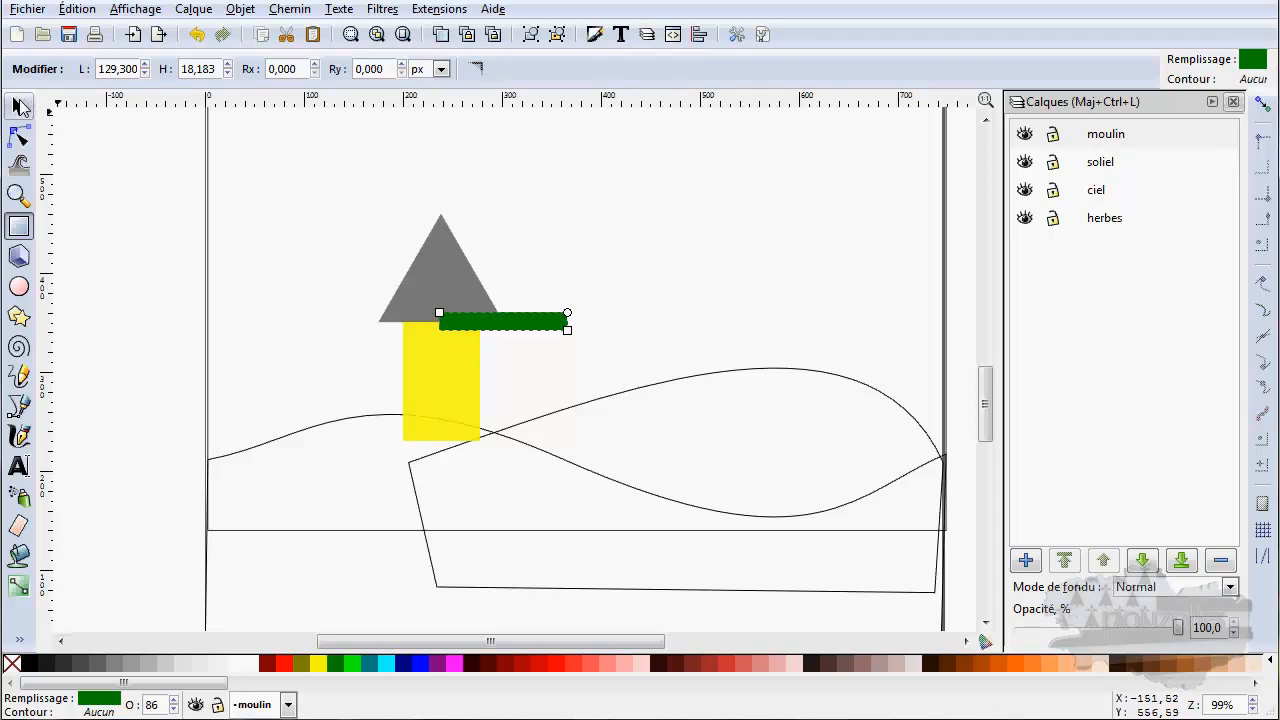
Move the duplicate blade's rotation centre to its inner end on the windmill and rotate the blade 90° to stand upright.
left_click(20, 107)
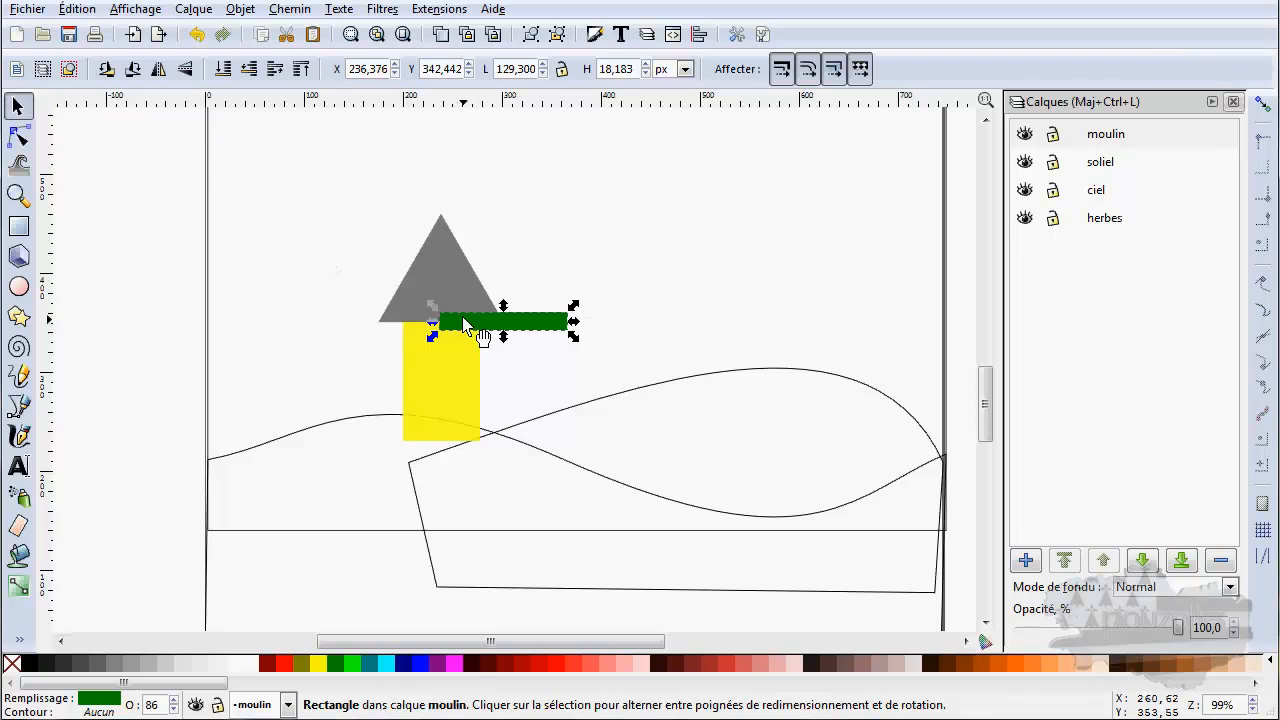
left_click(448, 320)
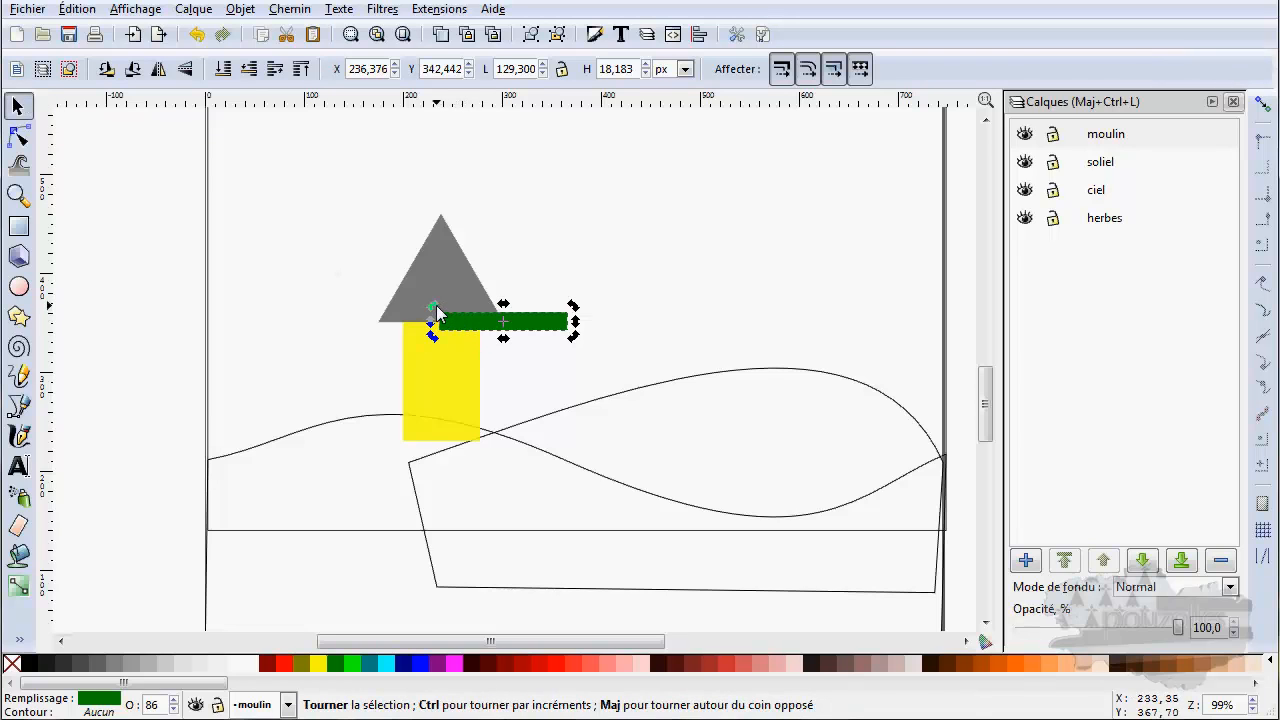
mouse_move(433, 306)
left_mouse_down()
mouse_move(427, 328)
mouse_move(427, 298)
left_mouse_up()
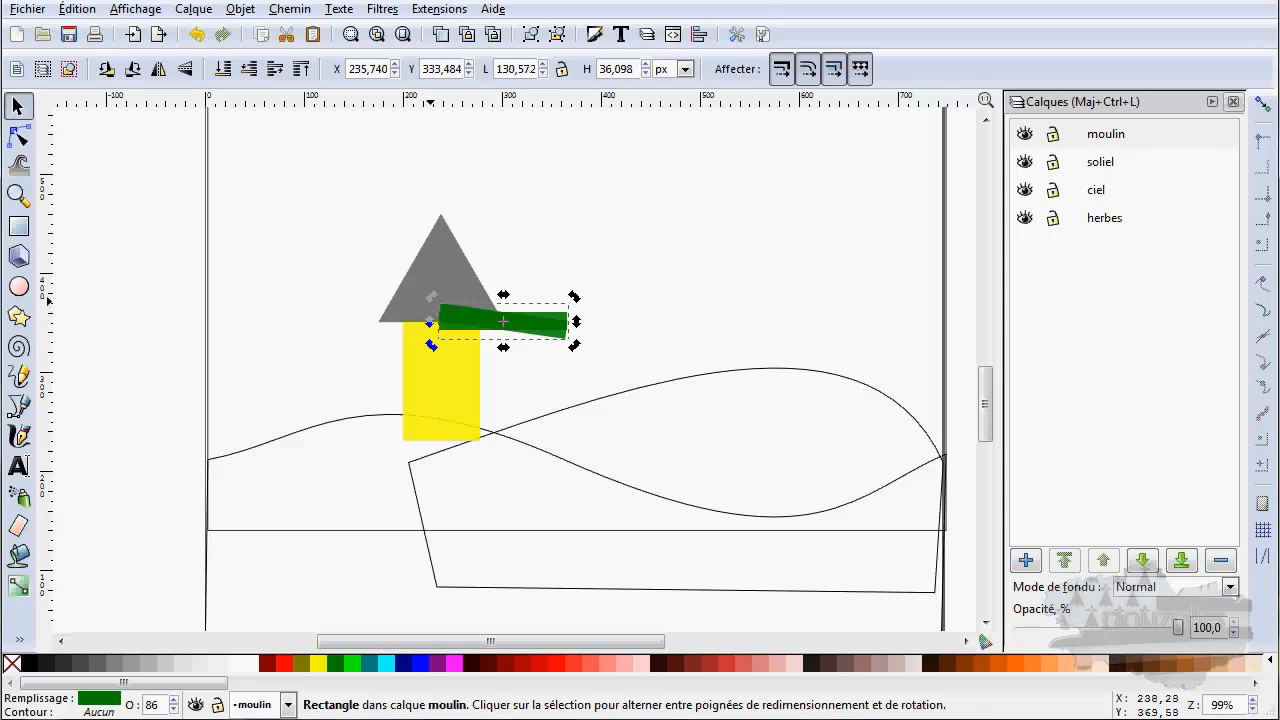
key("ctrl+z")
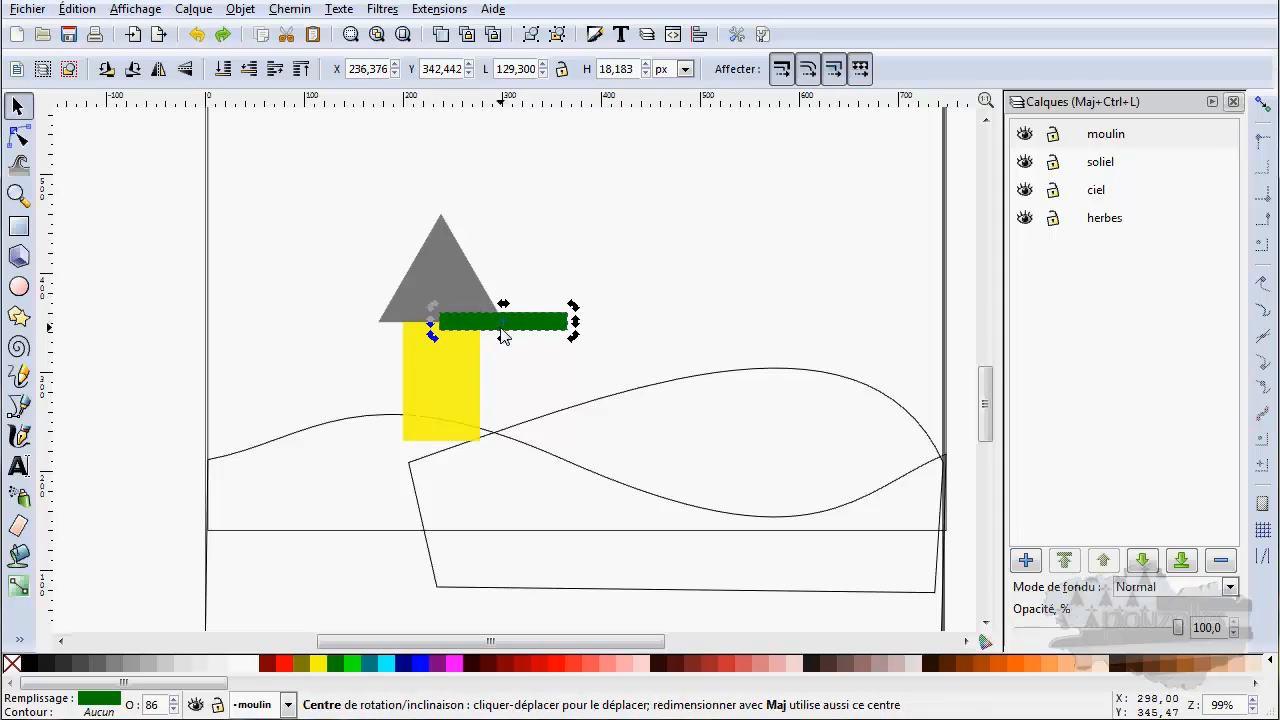
scroll(503, 336, "up", 3, "ctrl")
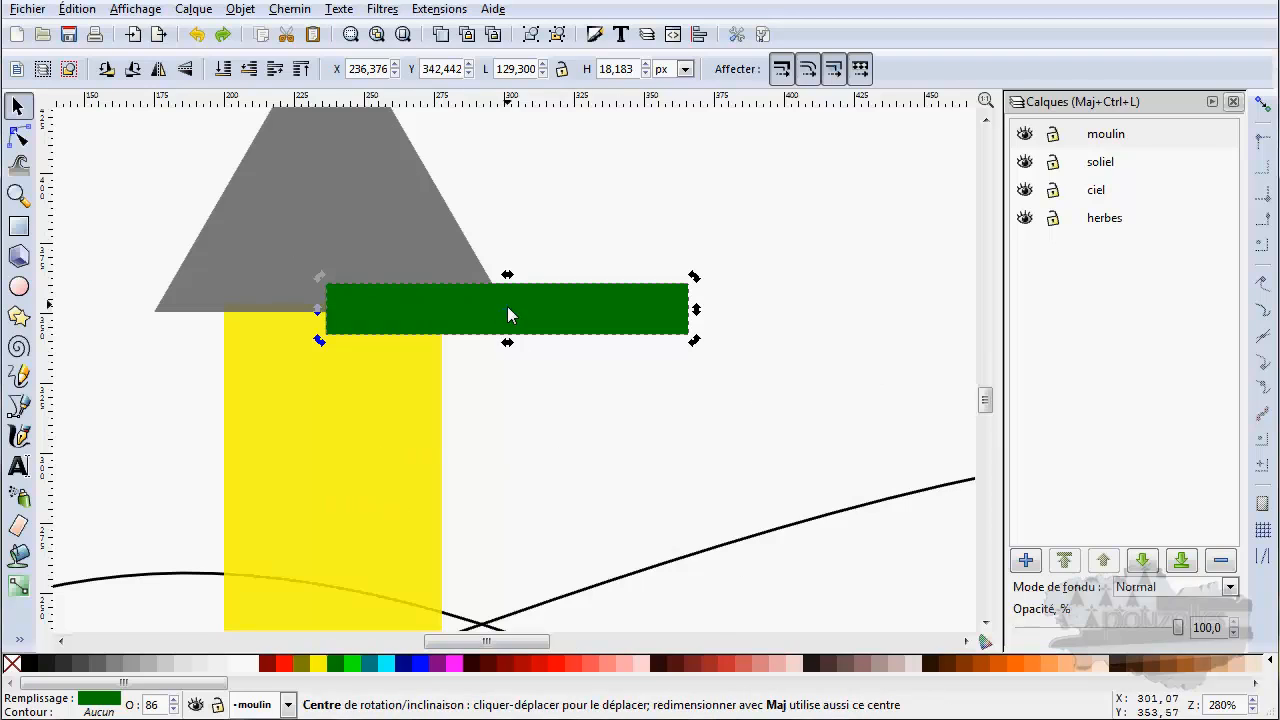
left_click_drag(508, 317, 474, 318)
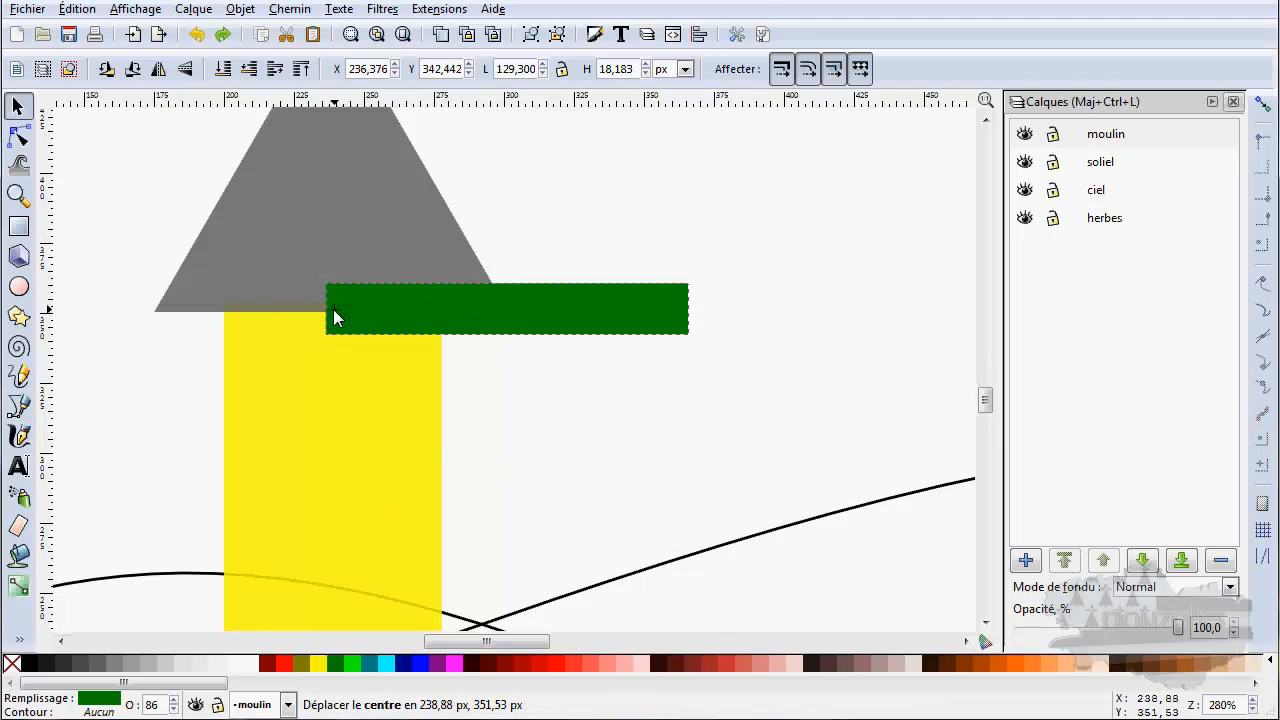
left_click_drag(329, 312, 300, 305)
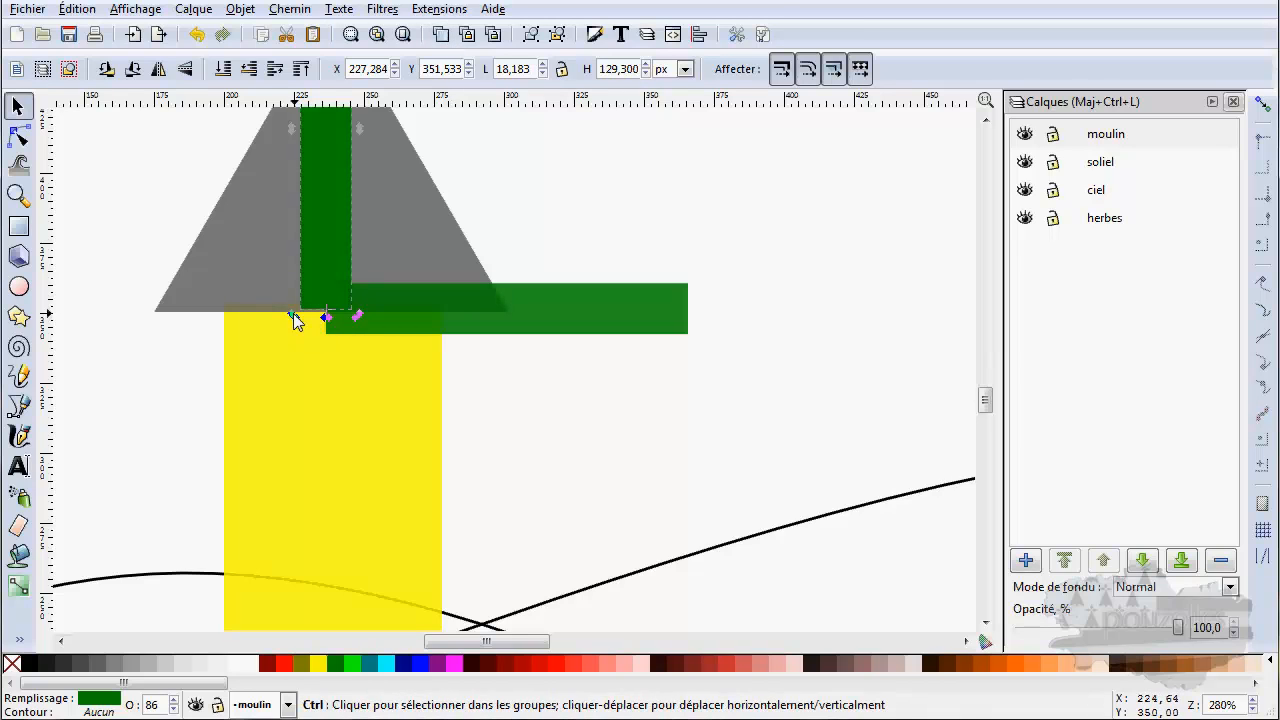
Duplicate the blade and rotate the copies around the same centre in 90° increments to complete a four-blade cross.
left_click_drag(294, 316, 344, 317)
left_click(441, 34)
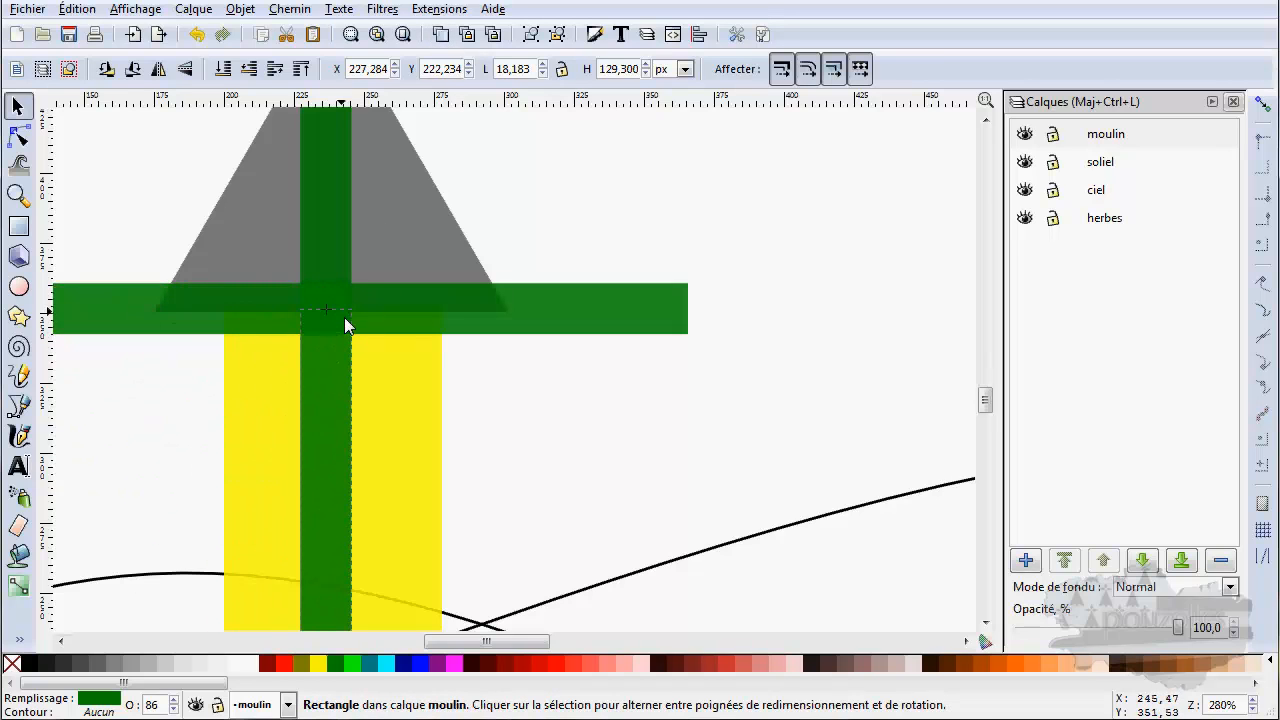
scroll(400, 380, "down", 2)
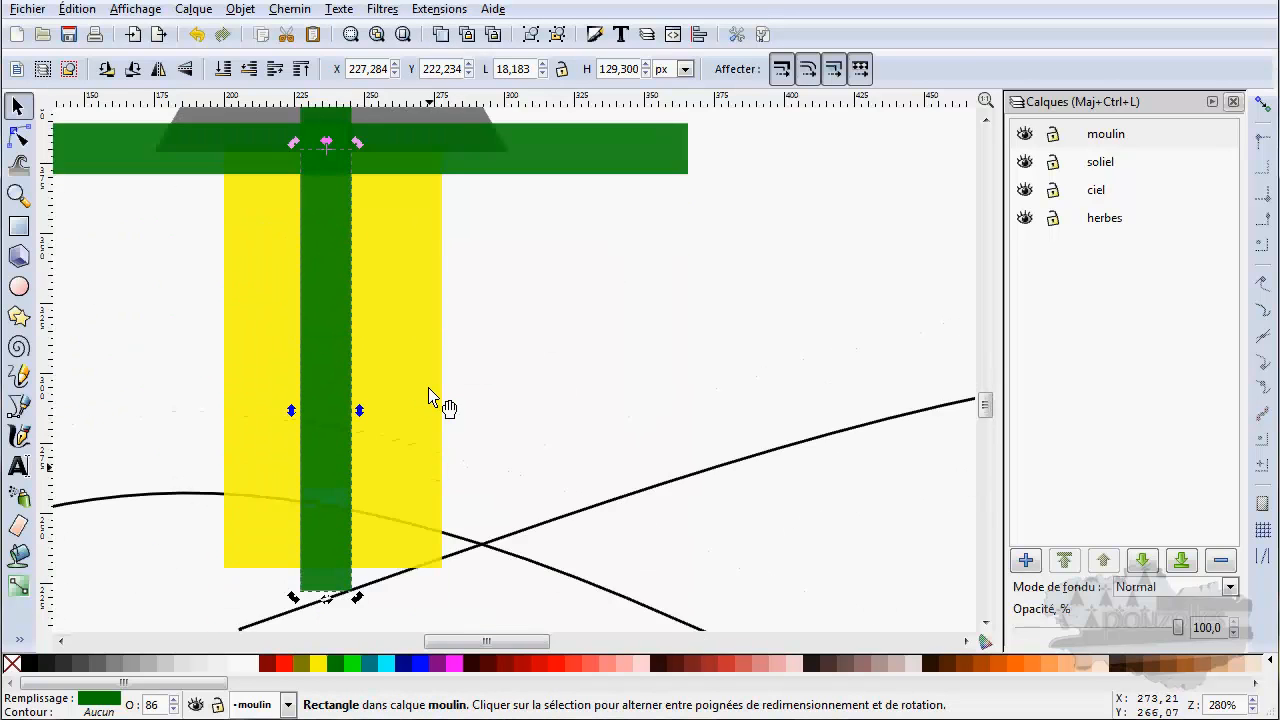
scroll(431, 389, "down", 1)
scroll(431, 397, "down", 2)
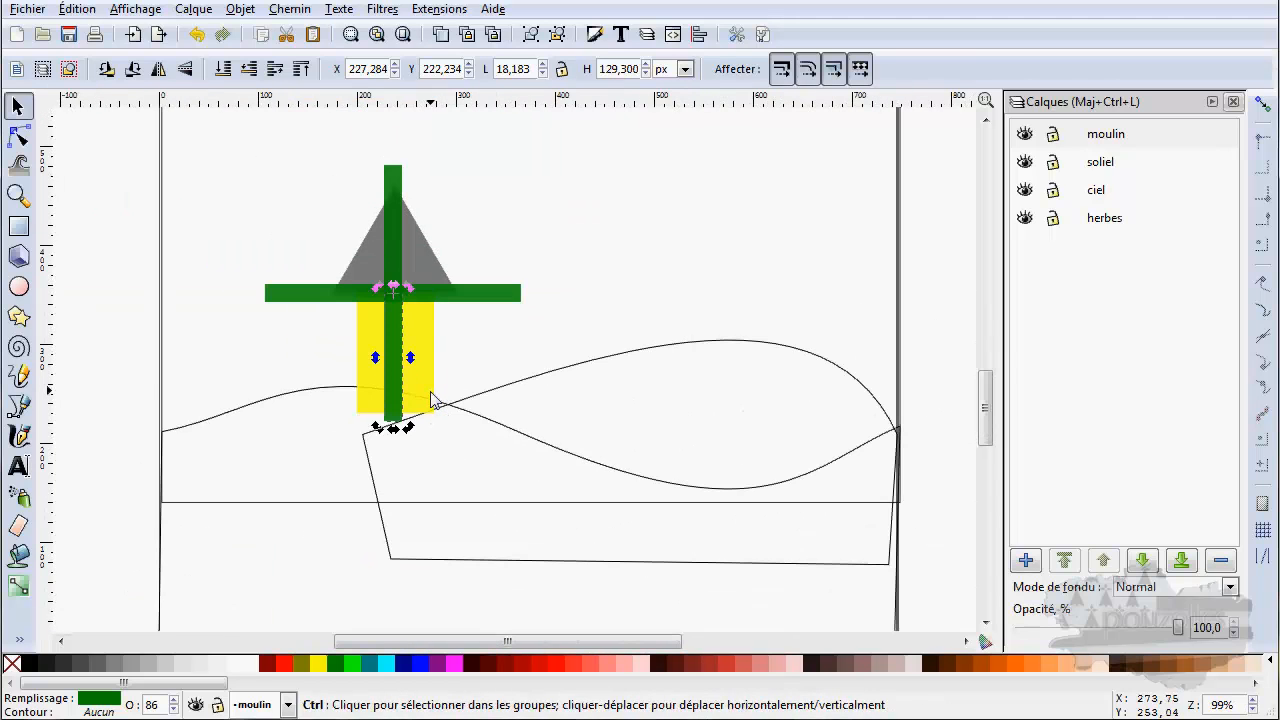
scroll(455, 418, "up", 1)
left_click_drag(455, 410, 456, 415)
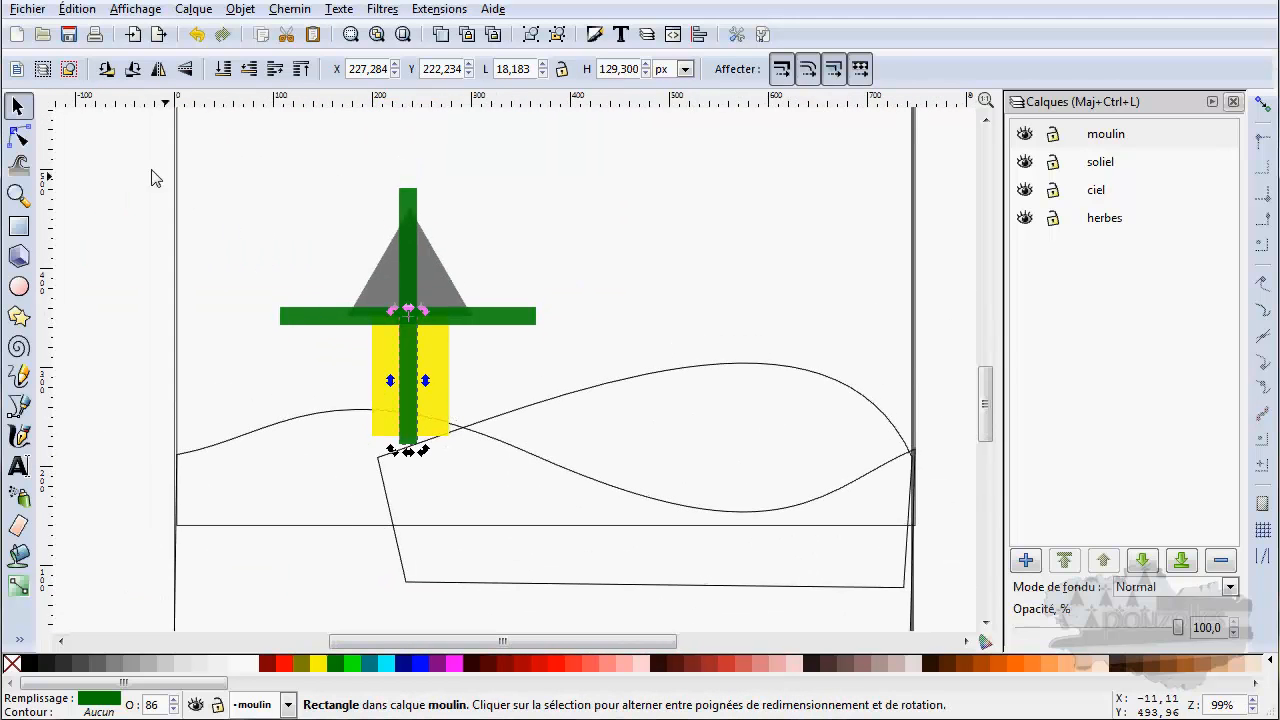
Draw a circle about 24 px wide where the four blades meet and fill it with red.
left_click(18, 286)
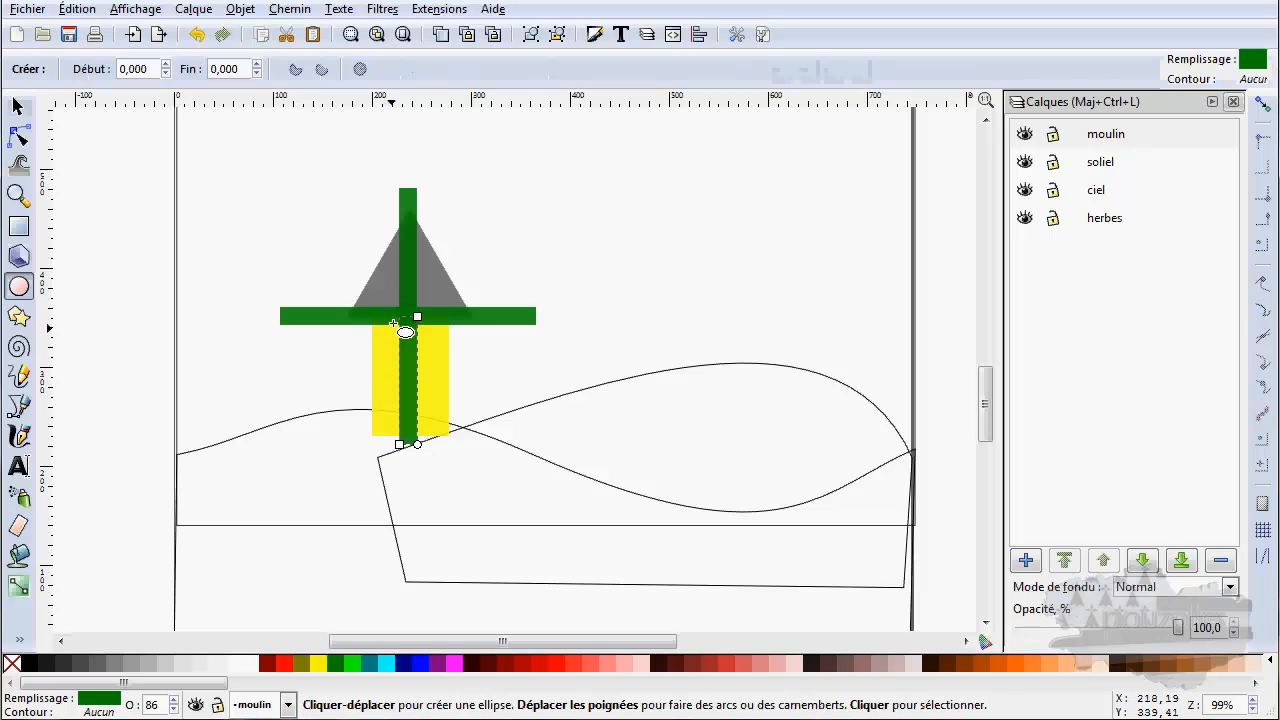
scroll(400, 313, "up", 4)
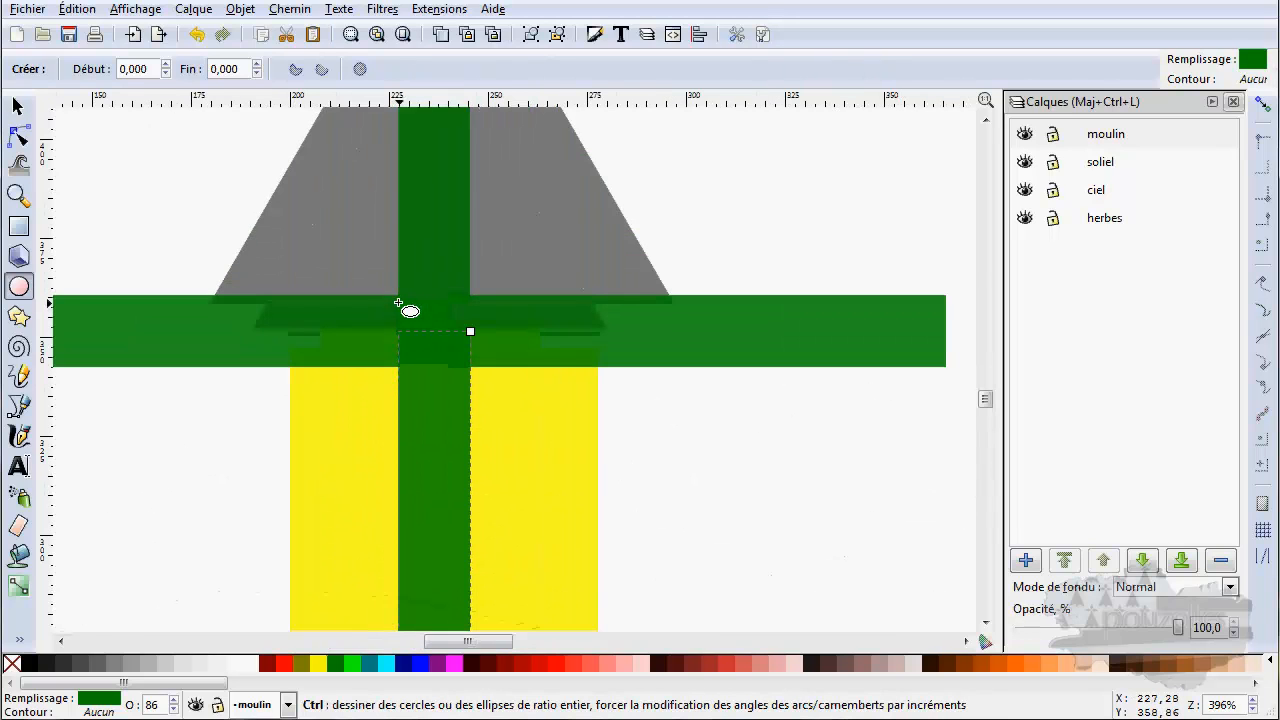
left_click_drag(400, 295, 491, 402)
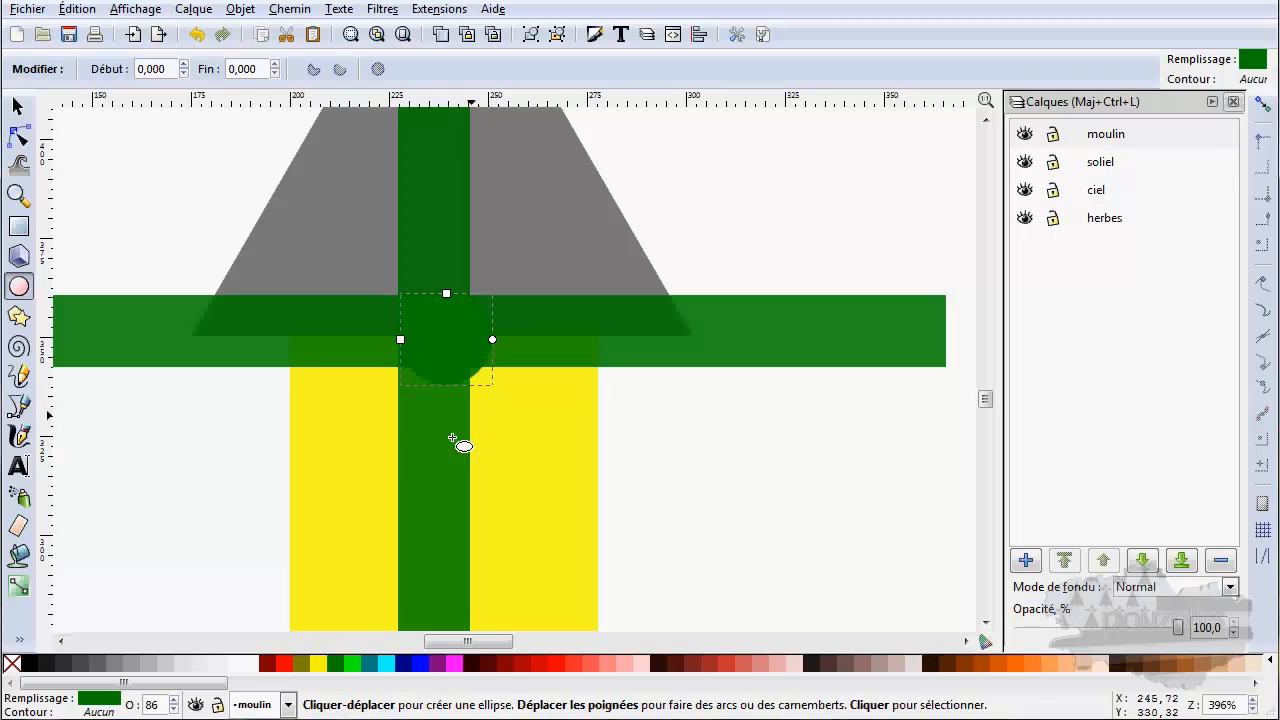
left_click(284, 663)
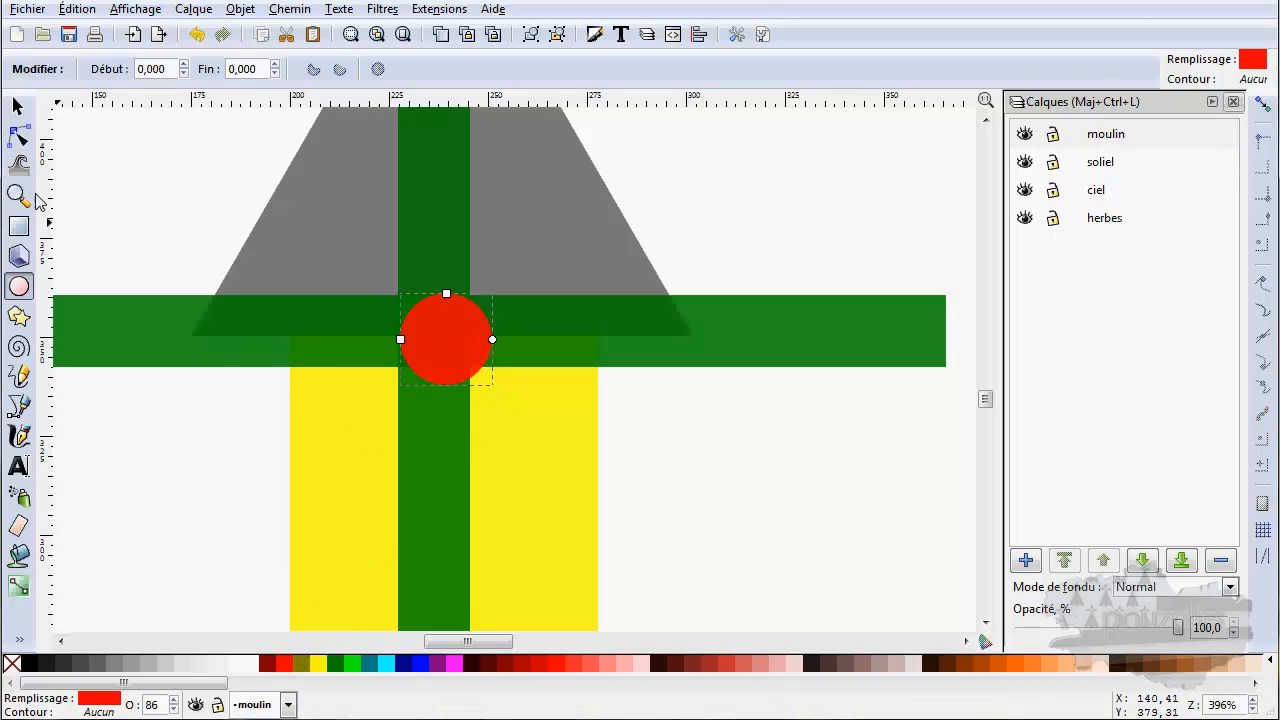
Enlarge the red hub circle to about 25 px and centre it over the crossing of the blades.
left_click(18, 106)
left_click_drag(428, 338, 418, 334)
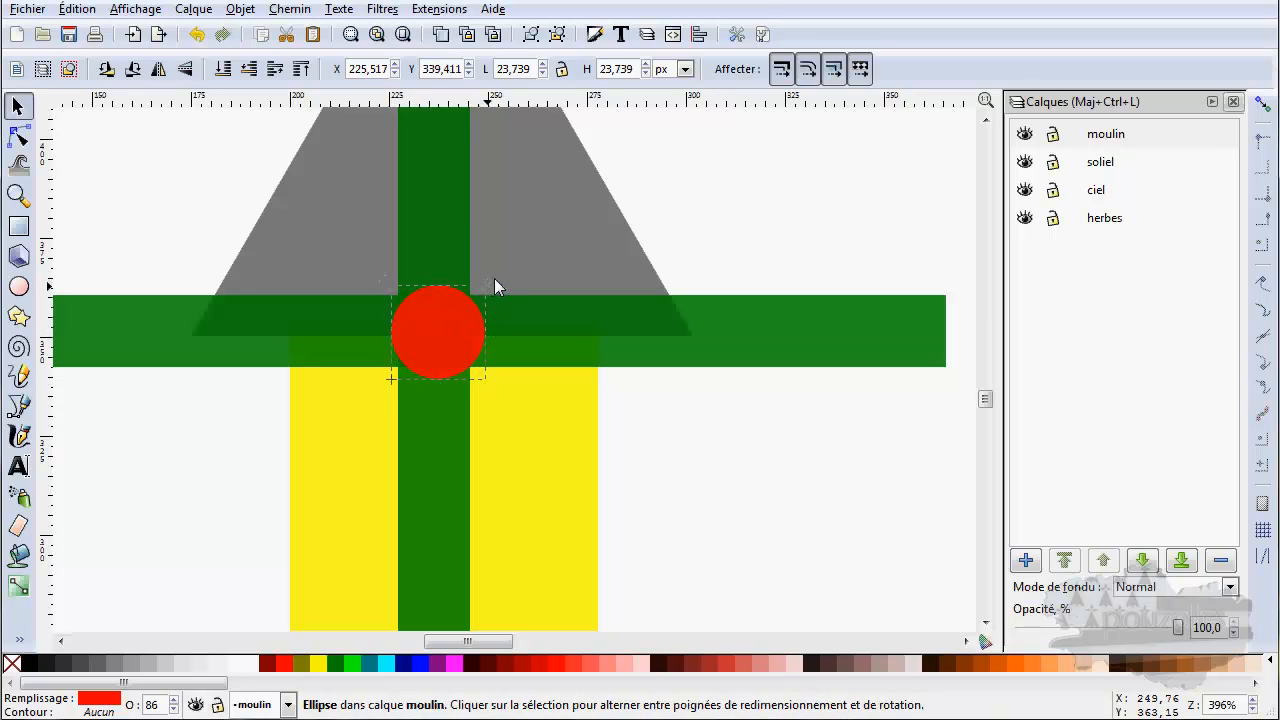
left_click_drag(492, 279, 505, 275)
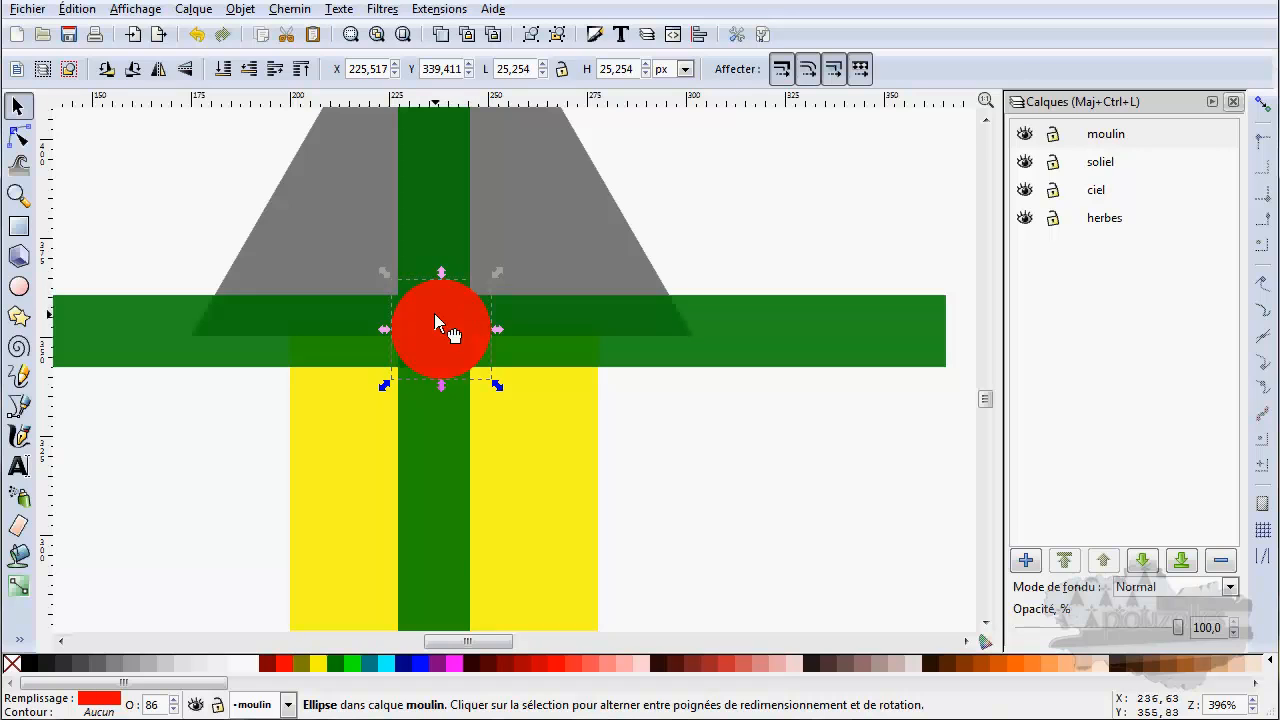
left_click_drag(436, 317, 429, 319)
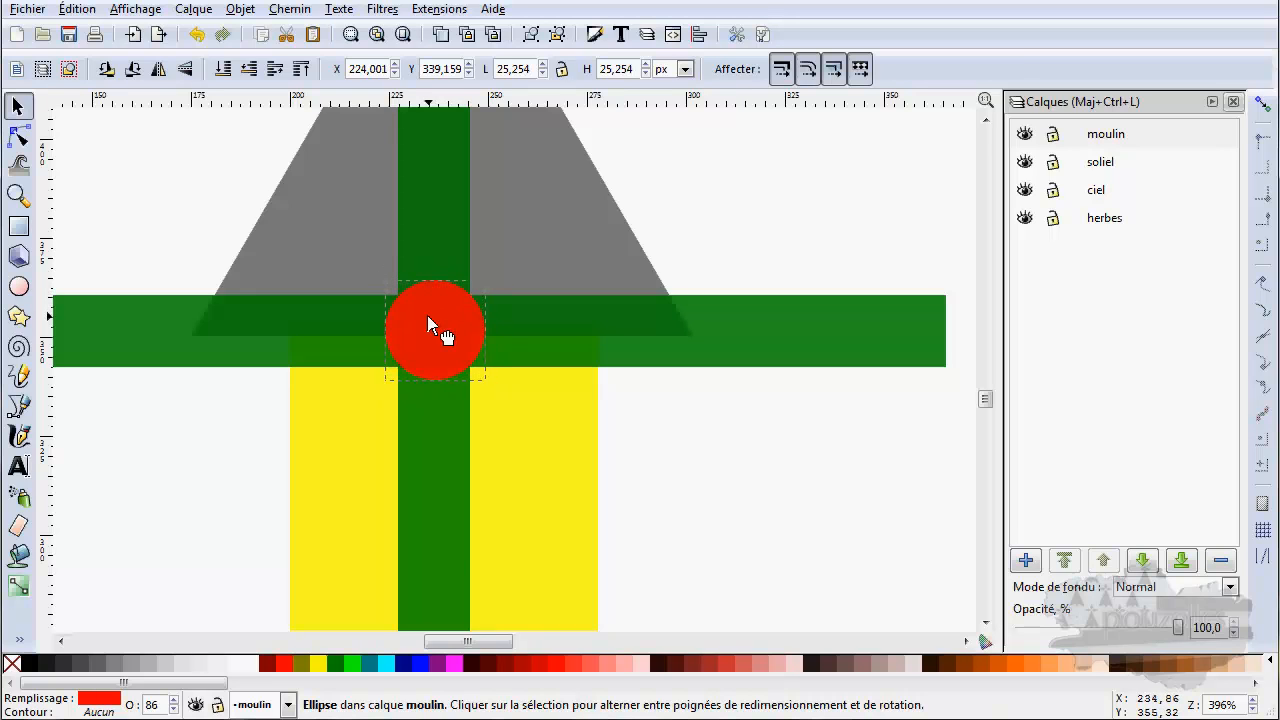
Select all four green blades and rotate them together about the hub by roughly 45° into an X shape.
key("ctrl")
scroll(430, 318, "down", 3)
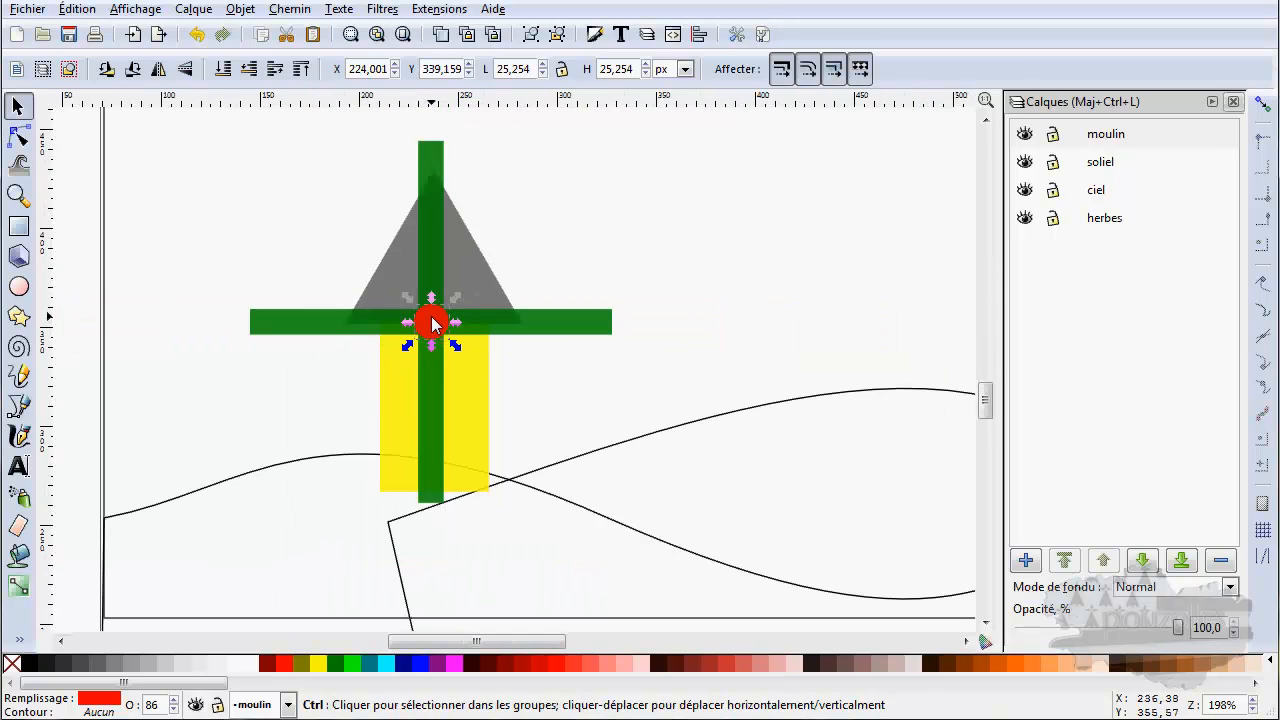
left_click(431, 180)
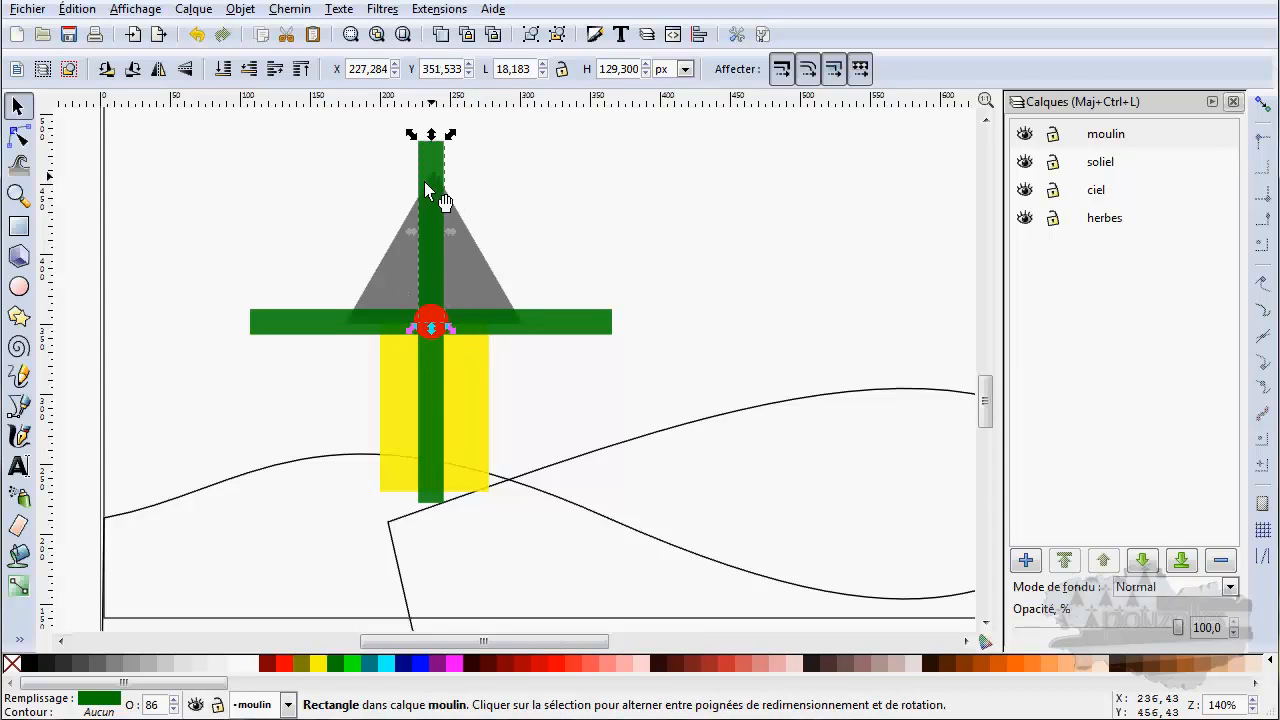
left_click(320, 316, "shift")
left_click(562, 320, "shift")
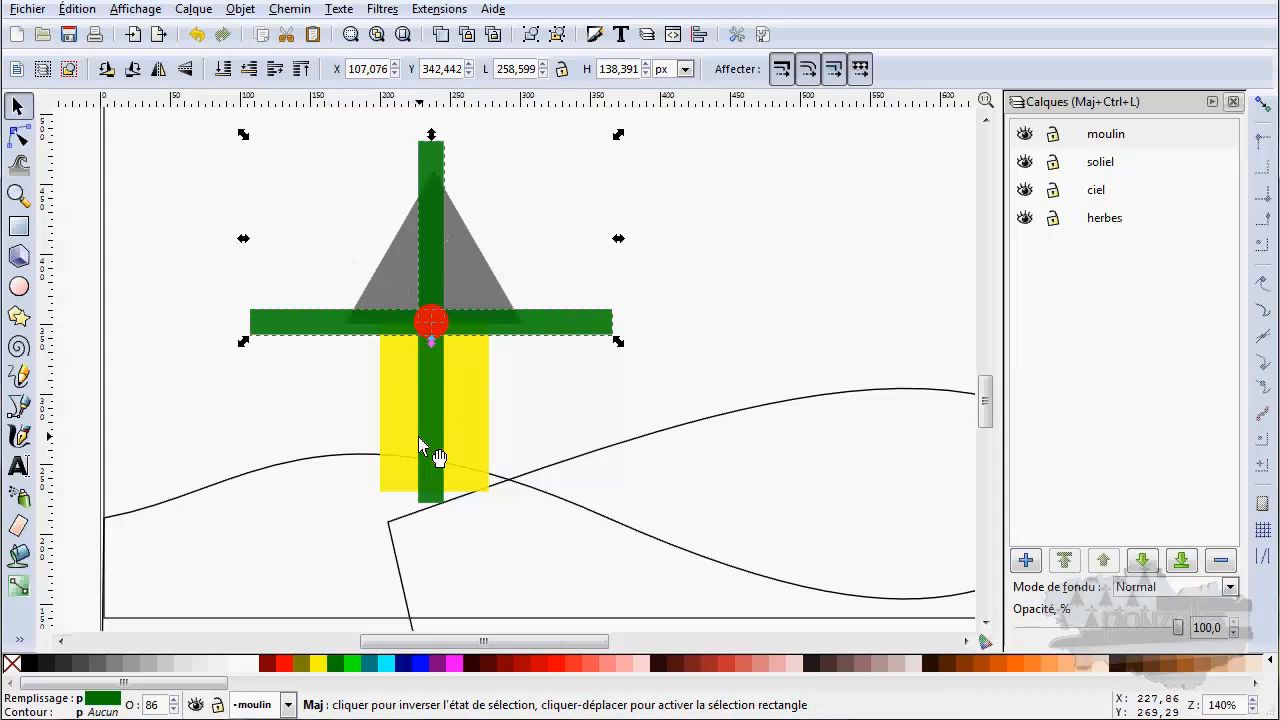
left_click(438, 430, "shift")
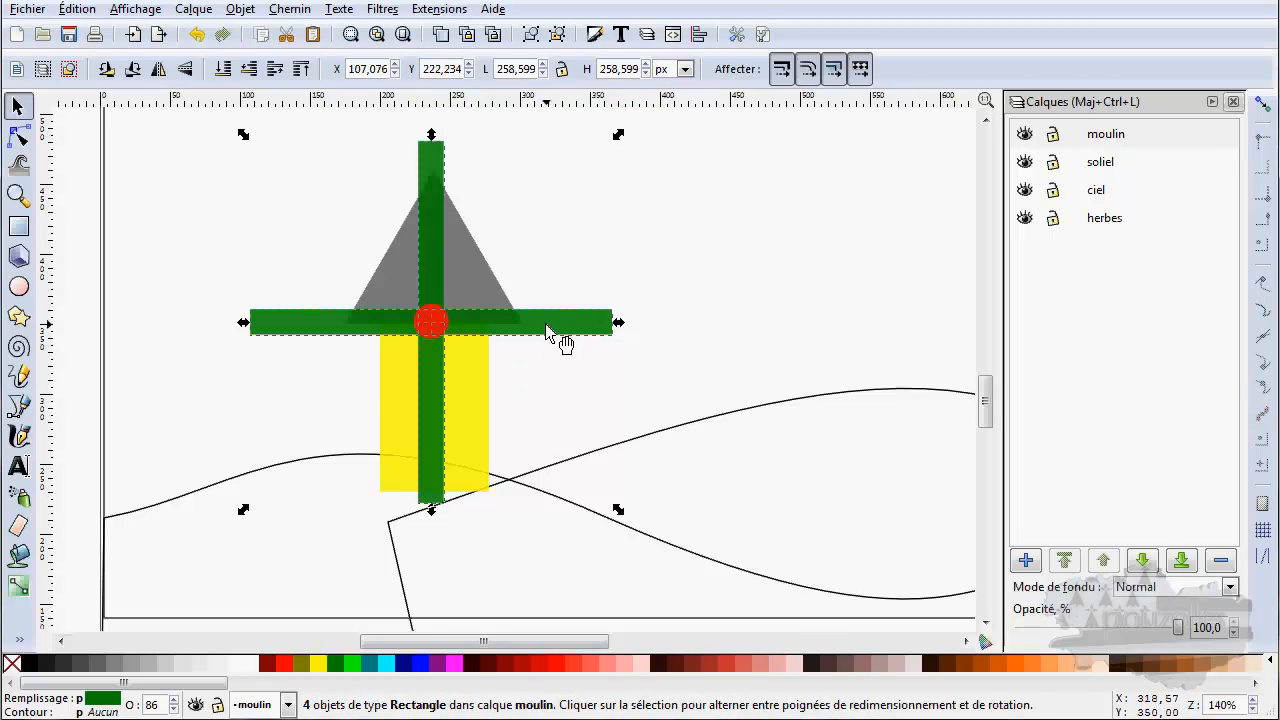
left_click(590, 321)
left_click_drag(618, 134, 648, 318)
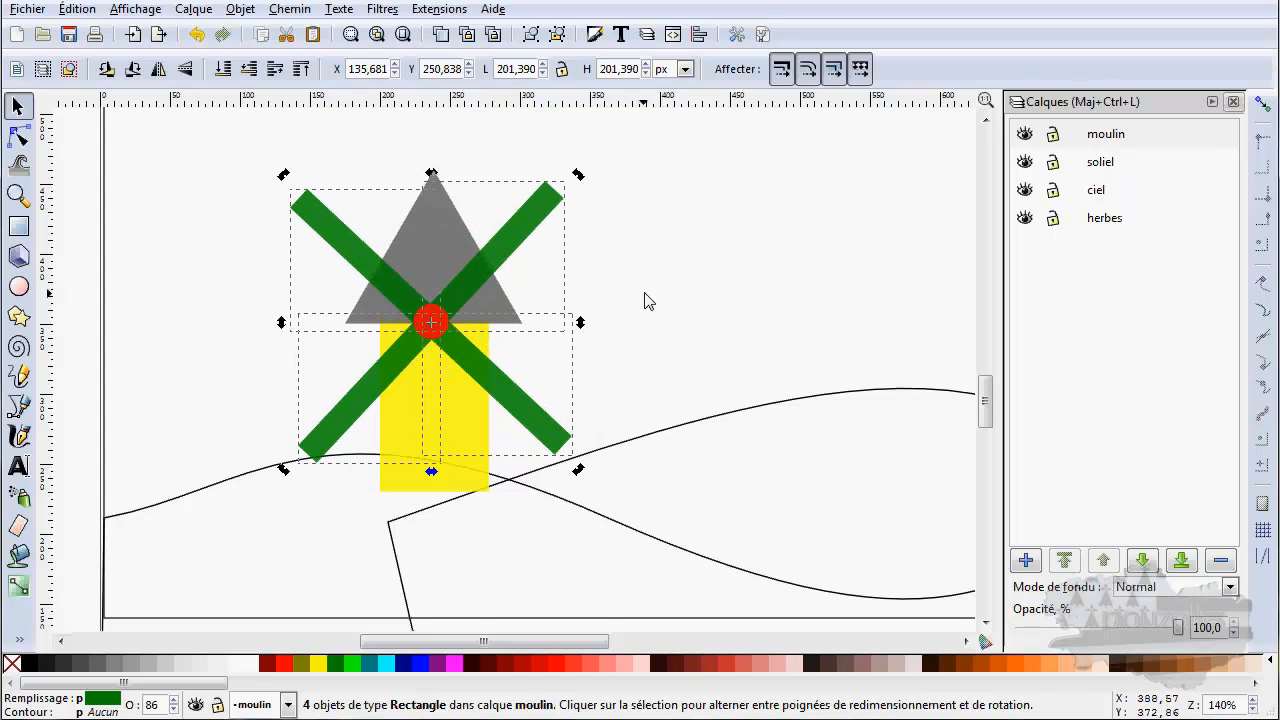
left_click(610, 287)
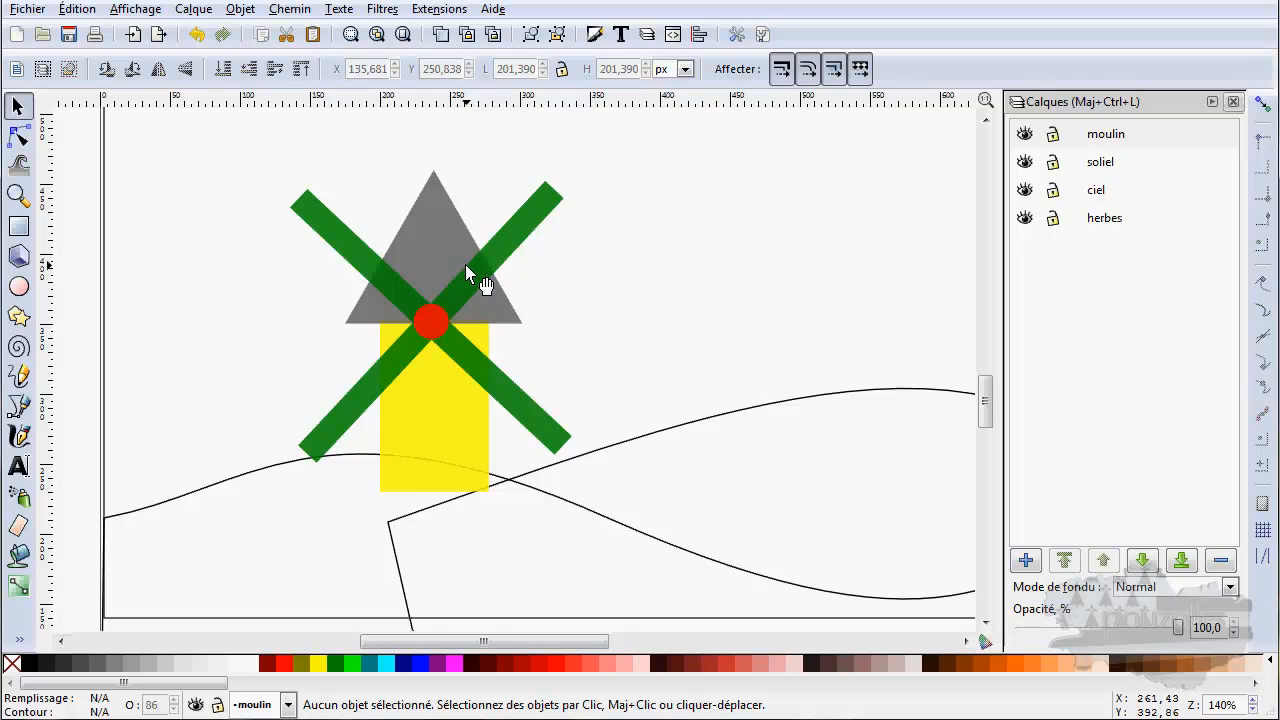
Fill the two upper blades and the lower-left blade of the windmill with orange-brown.
left_click(502, 222)
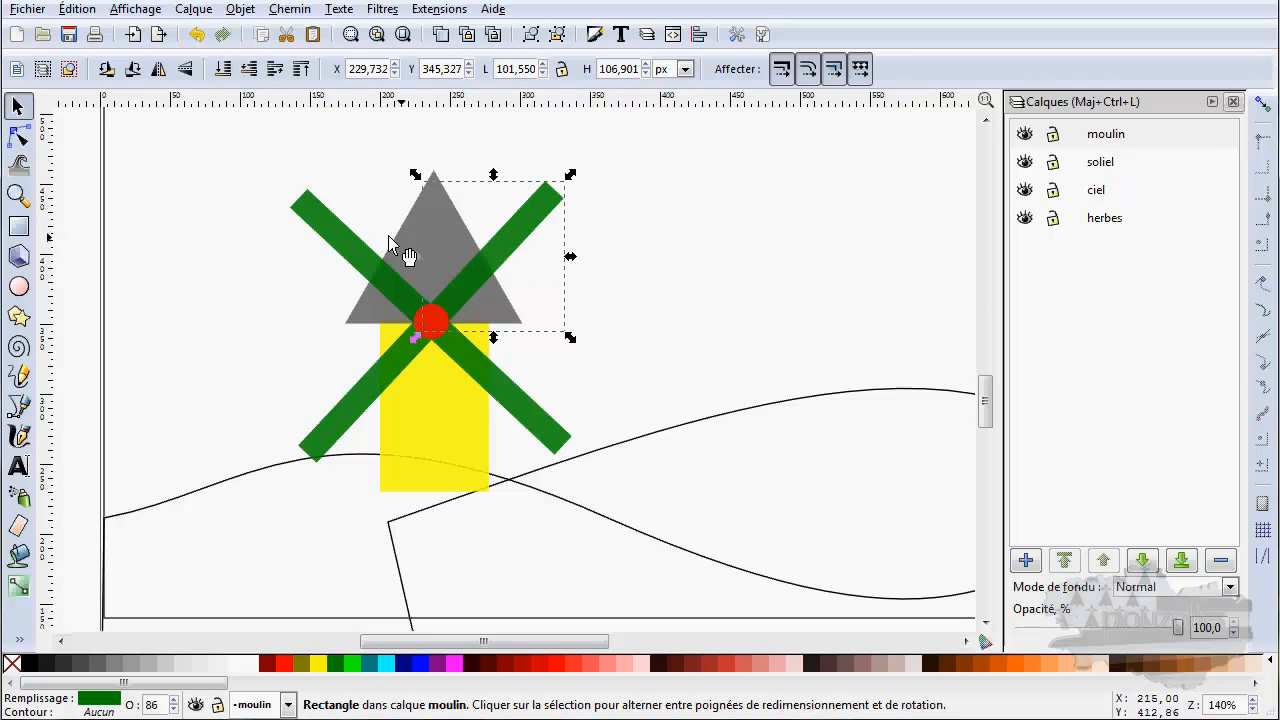
left_click(348, 242, "shift")
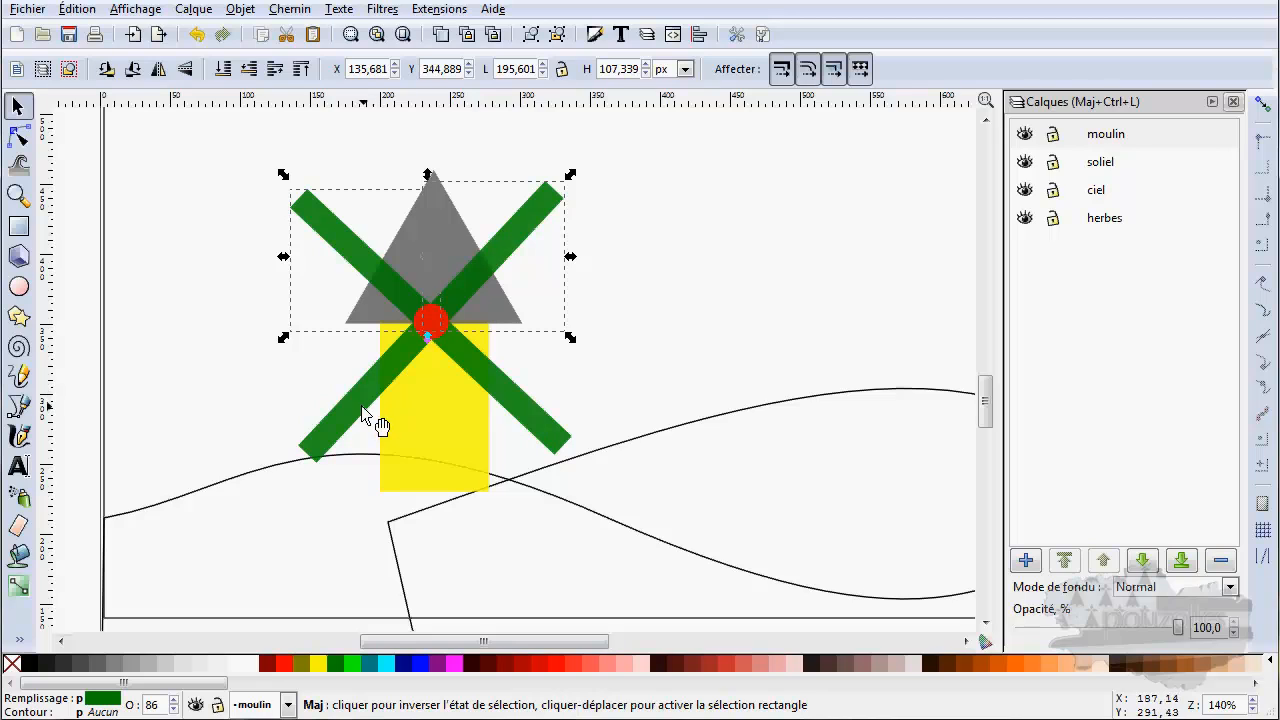
left_click(372, 404, "shift")
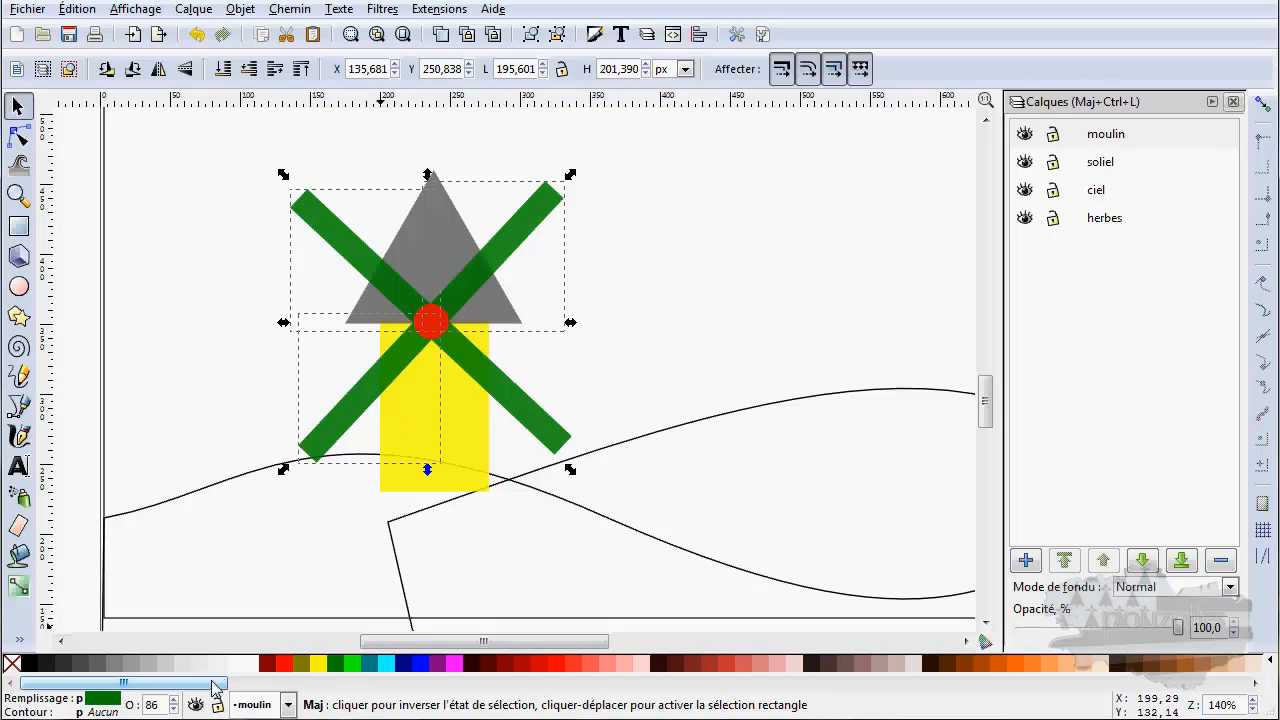
left_click_drag(214, 682, 322, 682)
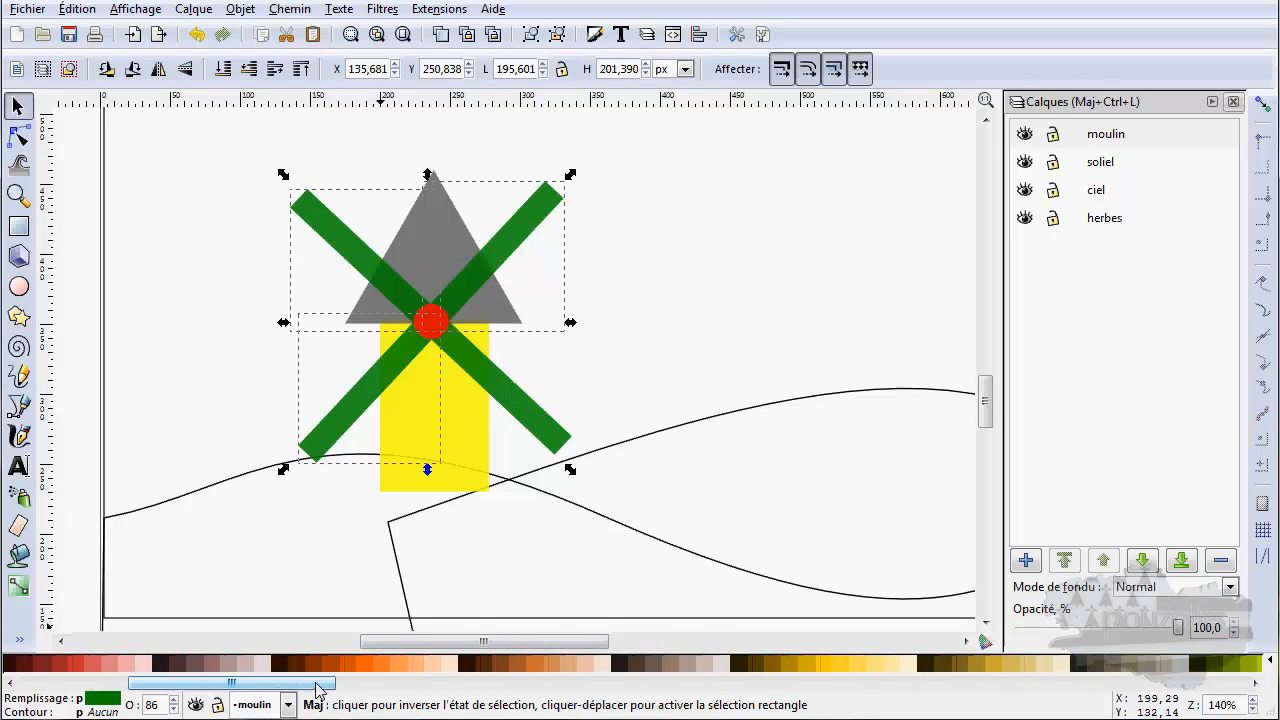
left_click(535, 668)
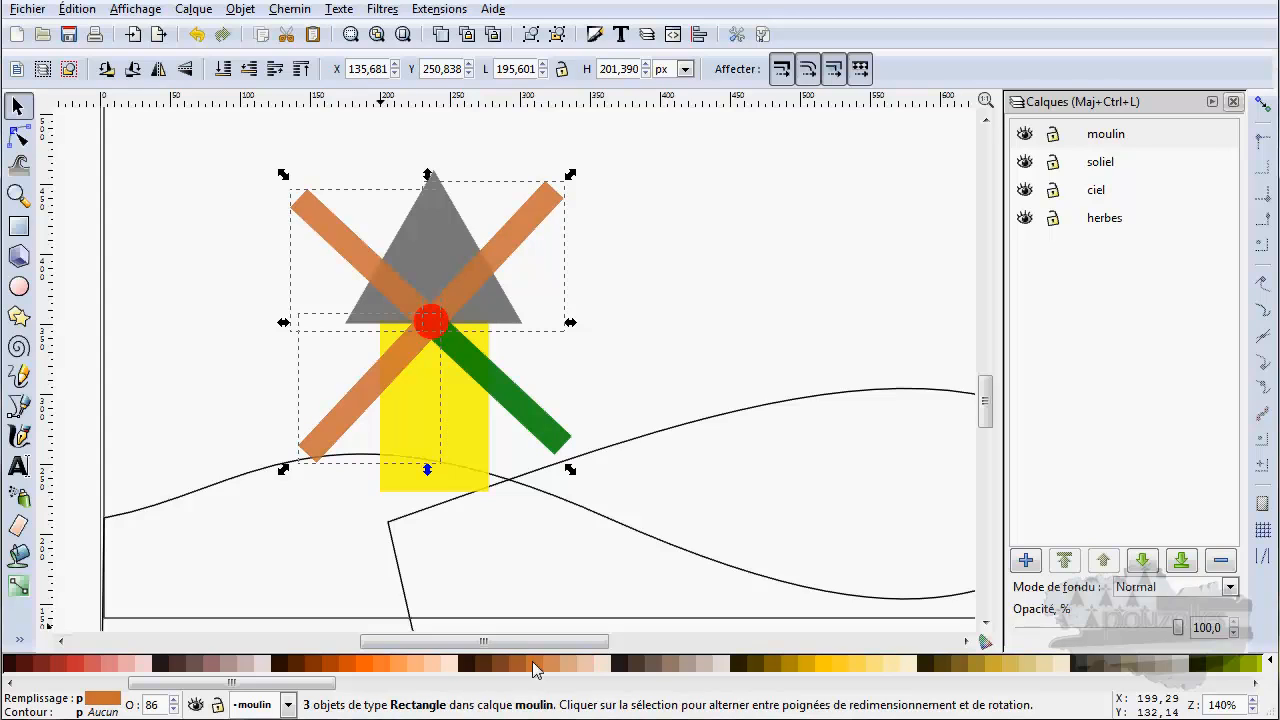
Copy the orange-brown colour from a neighbouring blade onto the remaining green blade and set its fill alpha to 255.
left_click(531, 403)
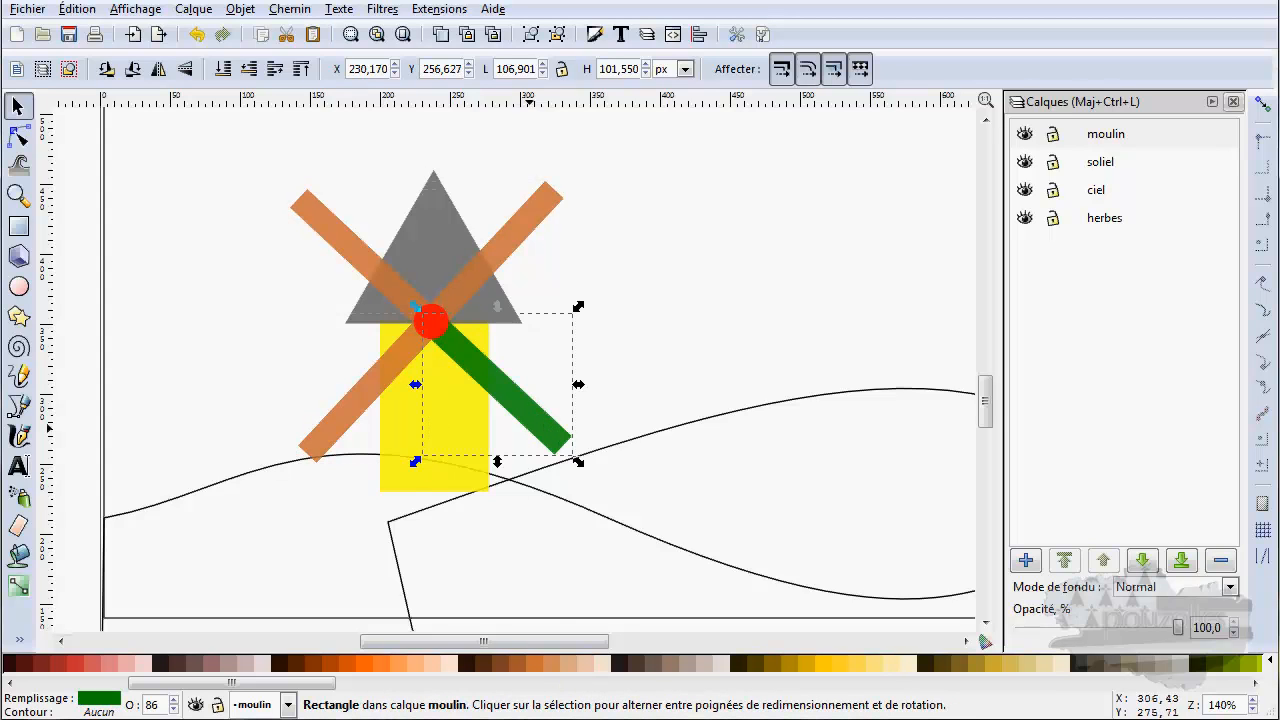
left_click(18, 638)
left_click(73, 642)
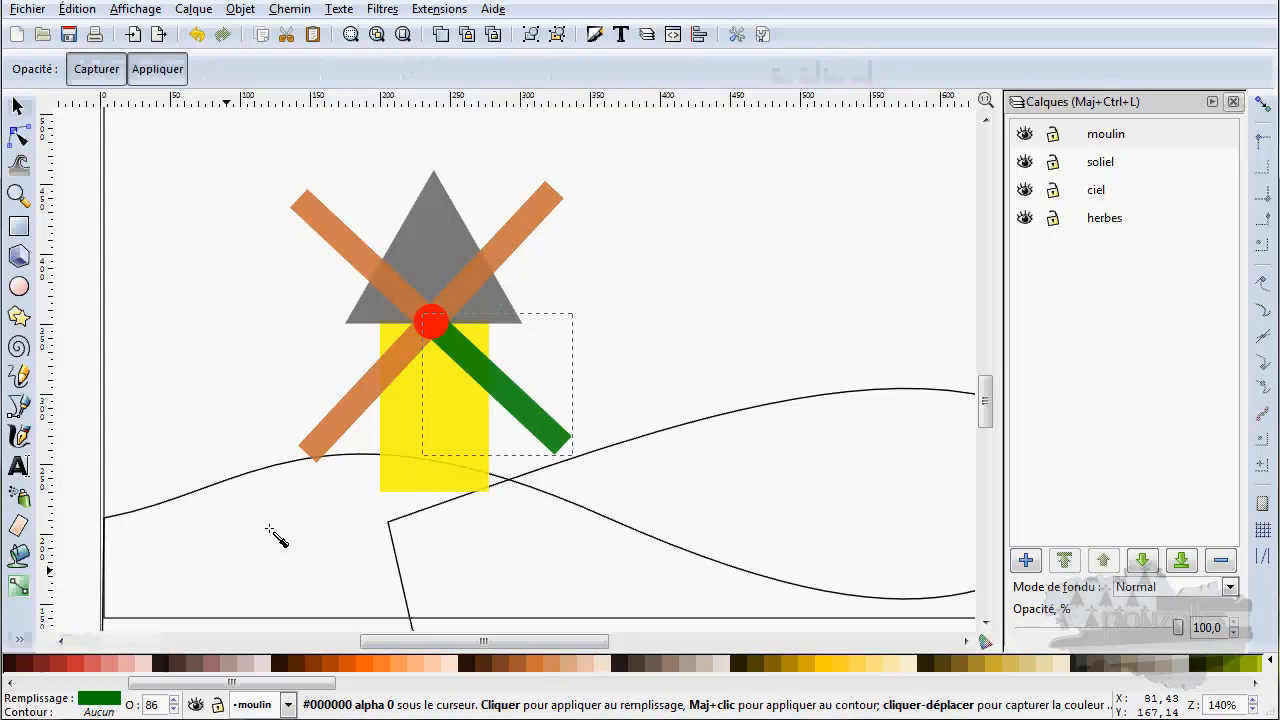
left_click(358, 416)
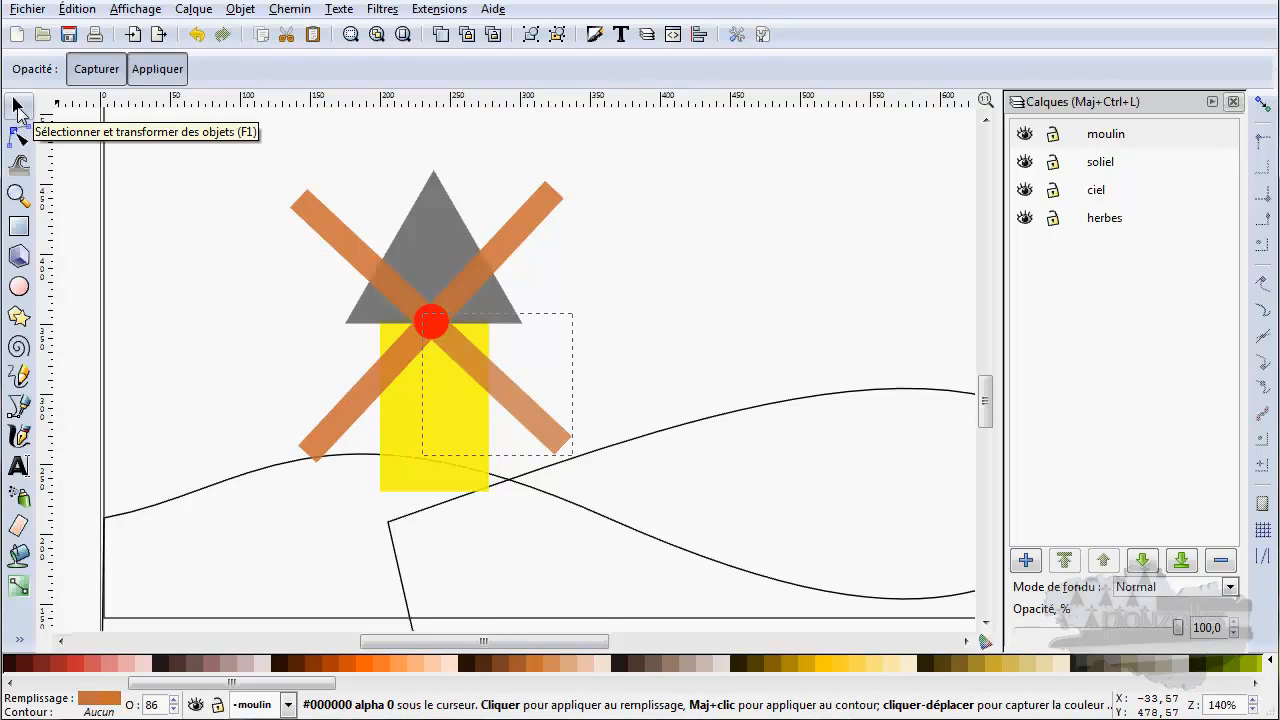
left_click(100, 705)
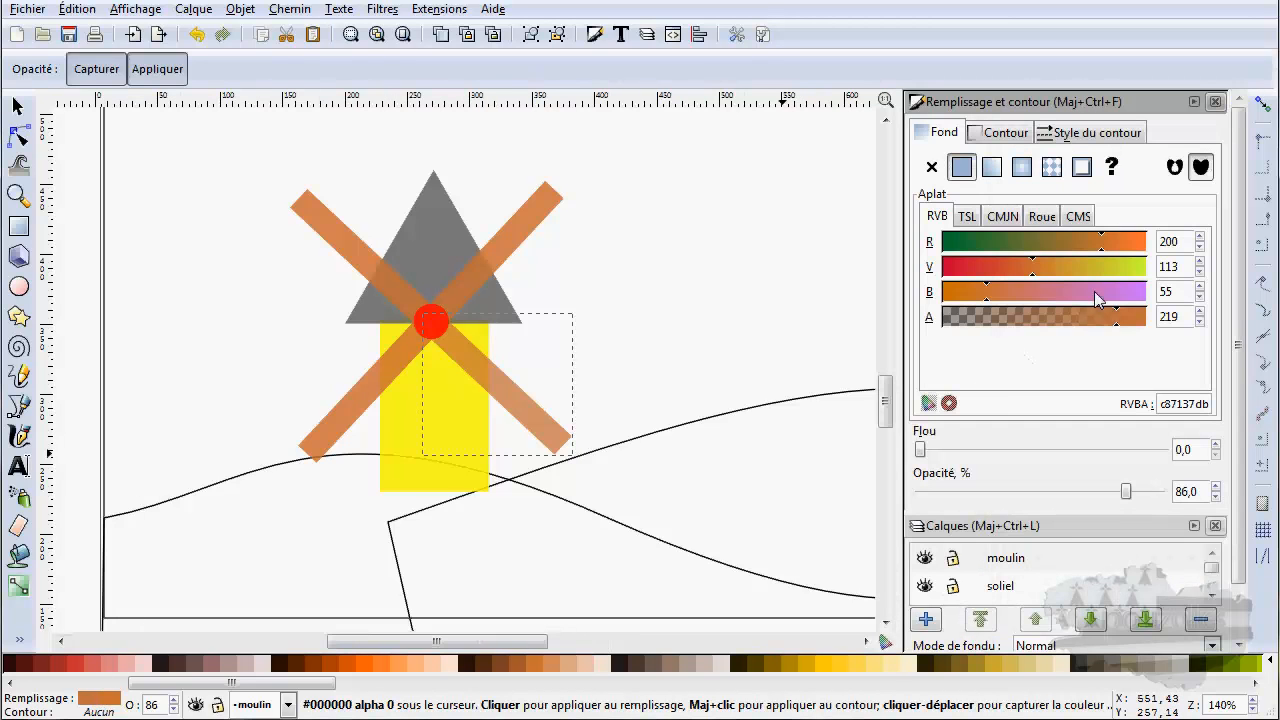
left_click_drag(1118, 336, 1152, 332)
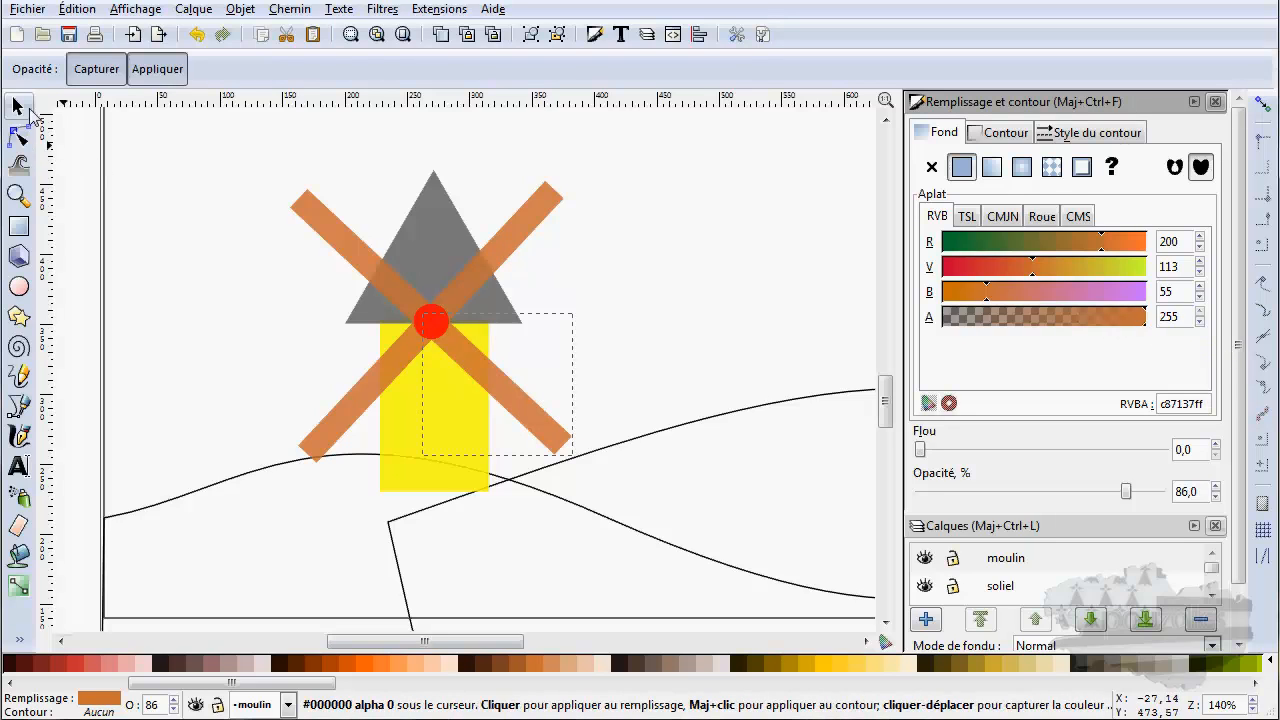
Examine the fill colour of the two upper blades and the lower-left blade of the windmill.
left_click(30, 112)
left_click(505, 238)
left_click(353, 257, "shift")
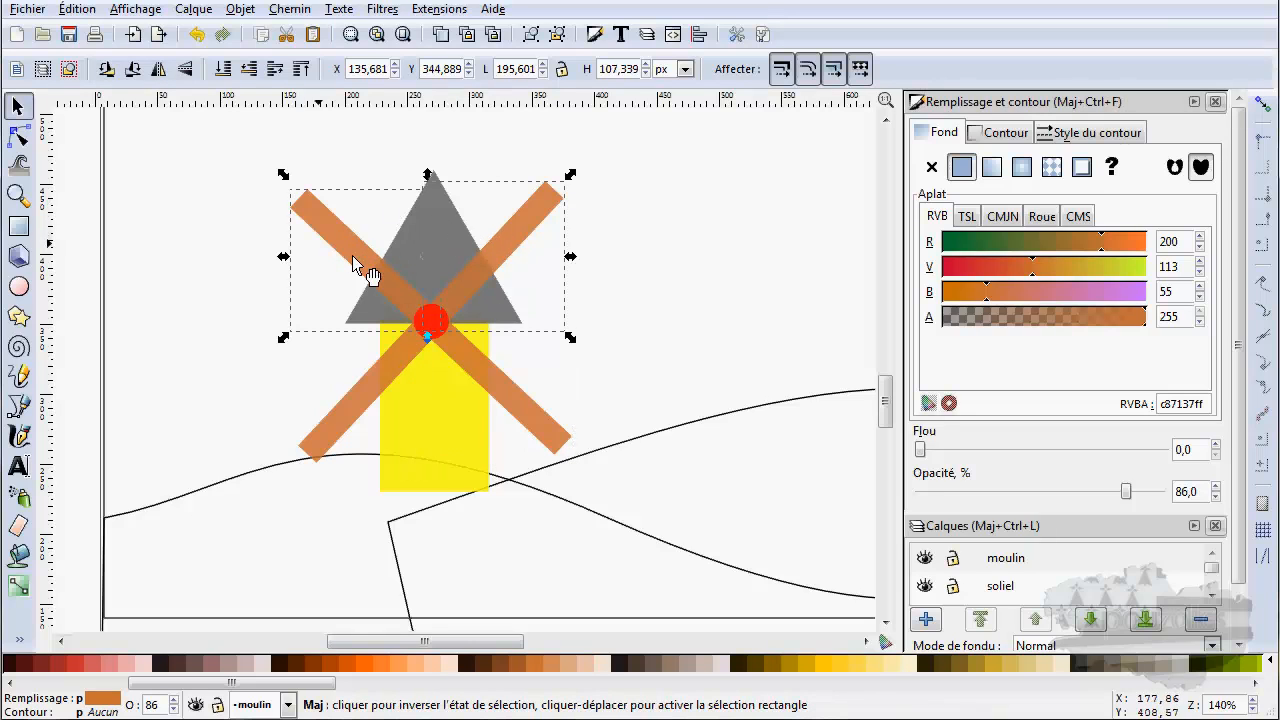
left_click(352, 399, "shift")
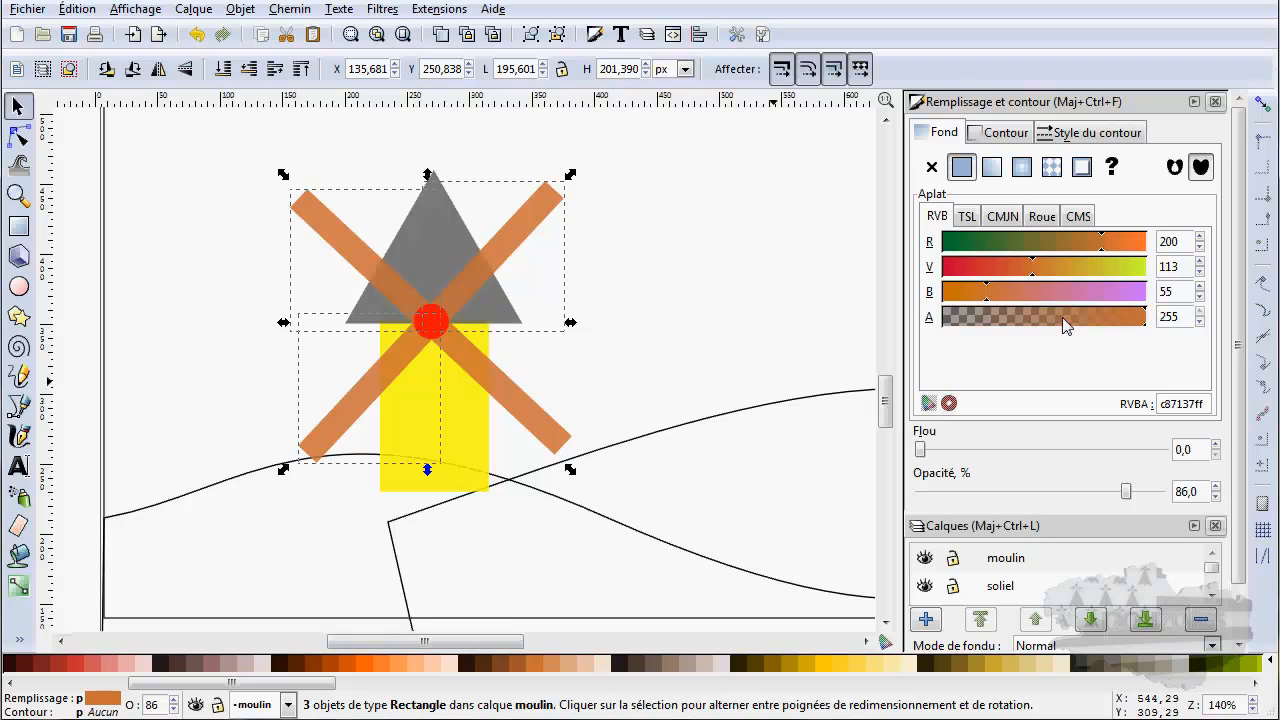
left_click(493, 237)
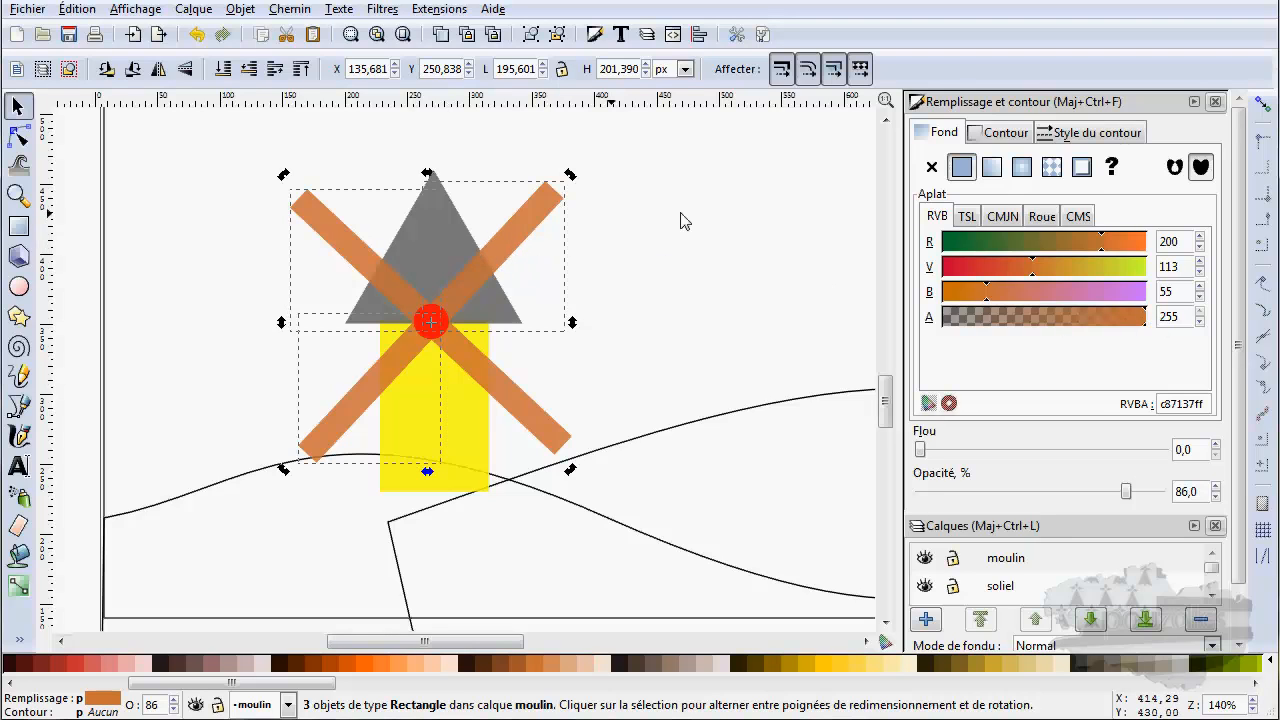
left_click(680, 221)
left_click(530, 222)
left_click(530, 222)
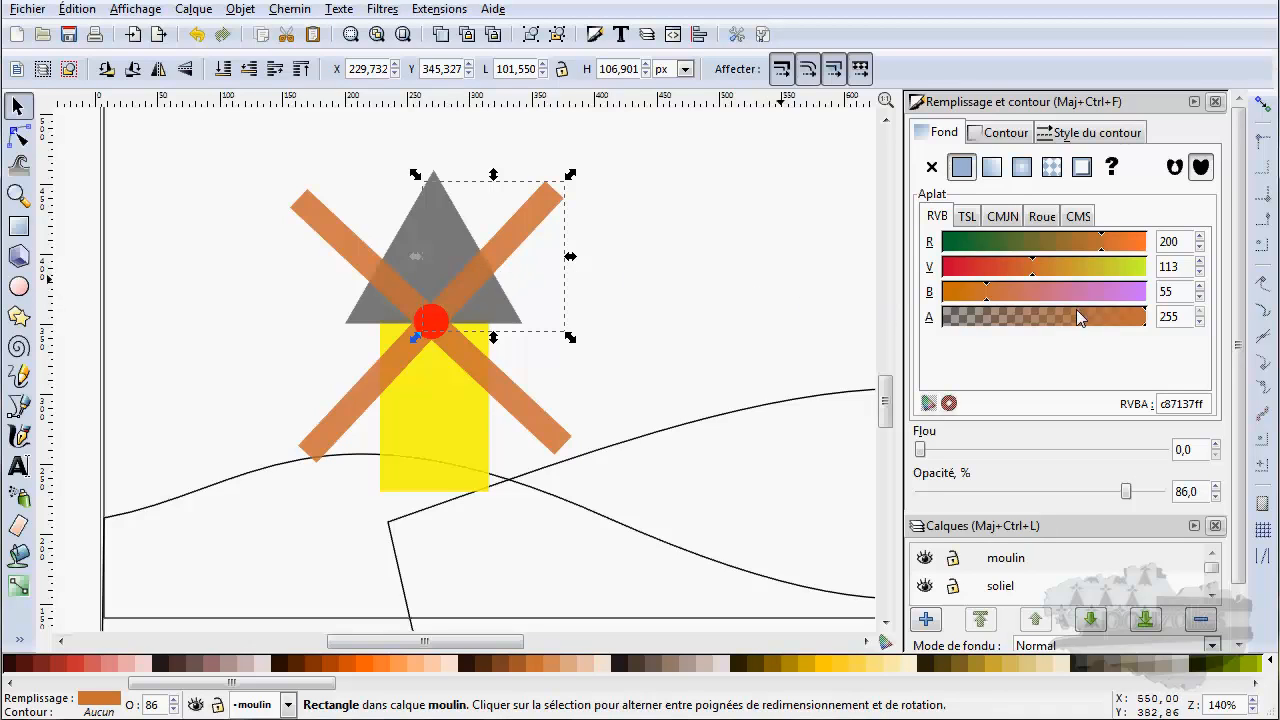
left_click(350, 246)
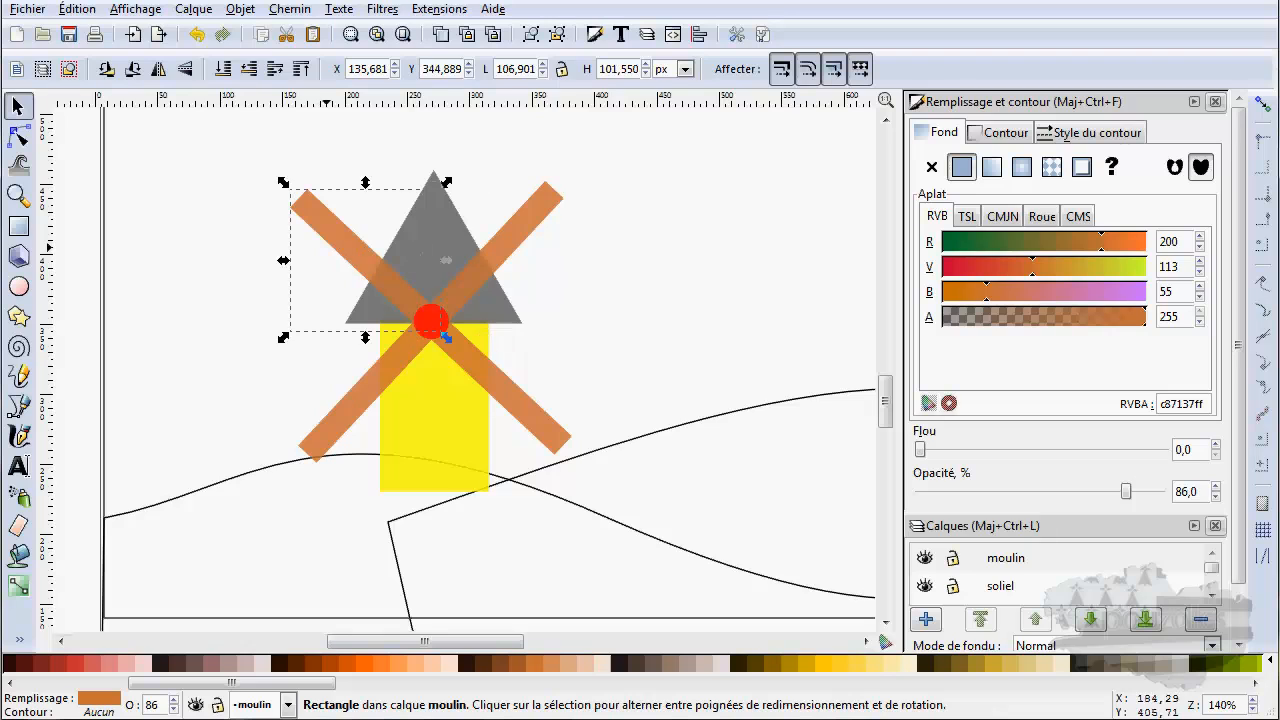
left_click(388, 376)
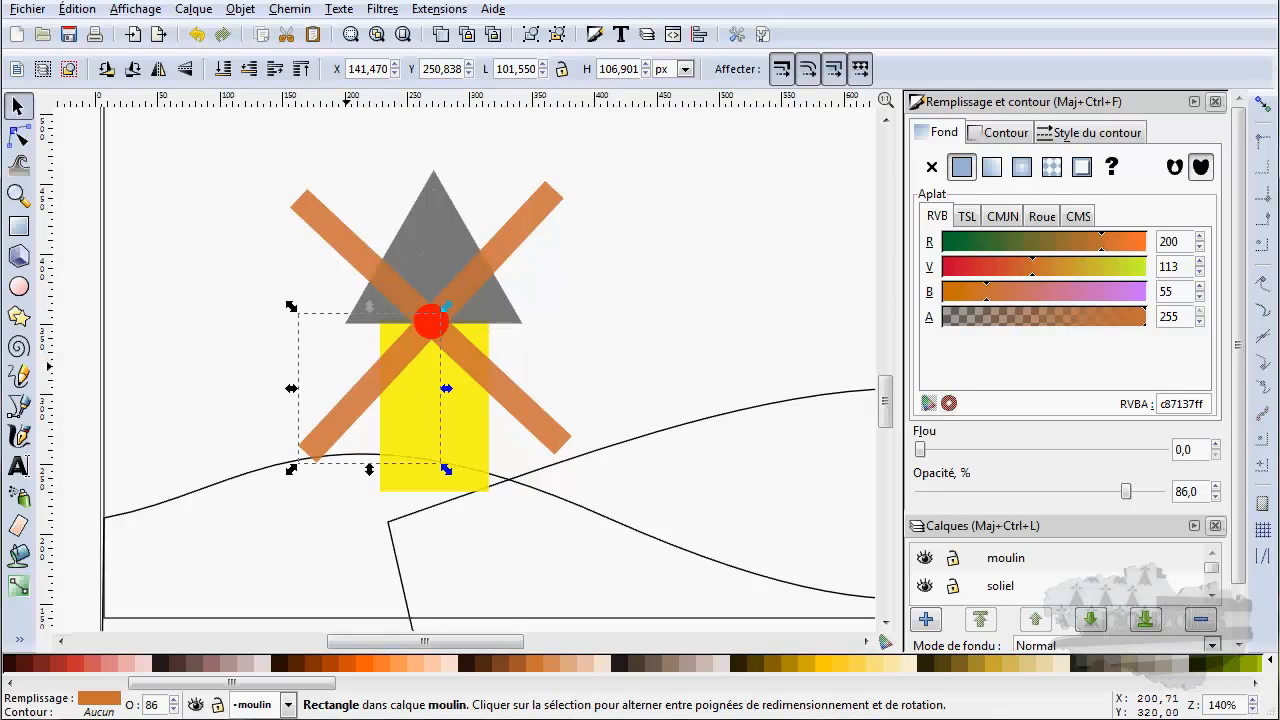
left_click(676, 299)
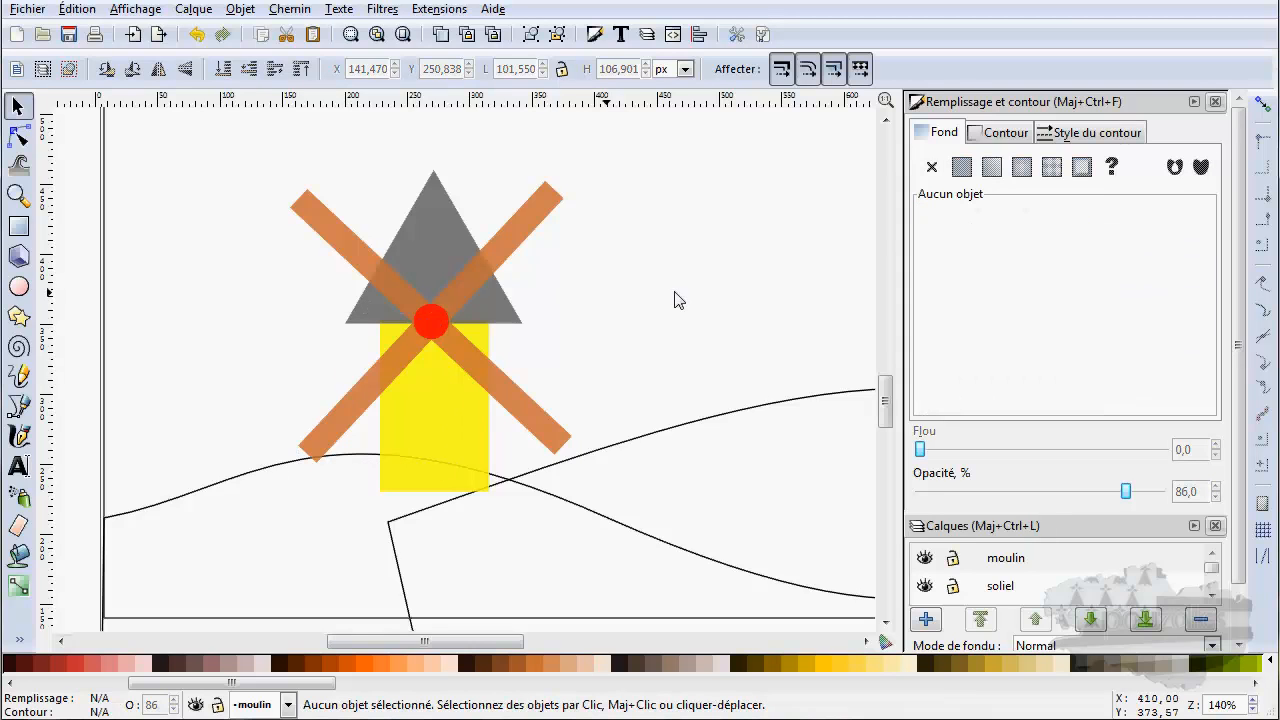
Fill the windmill's triangular roof with the red c83737.
left_click(417, 227)
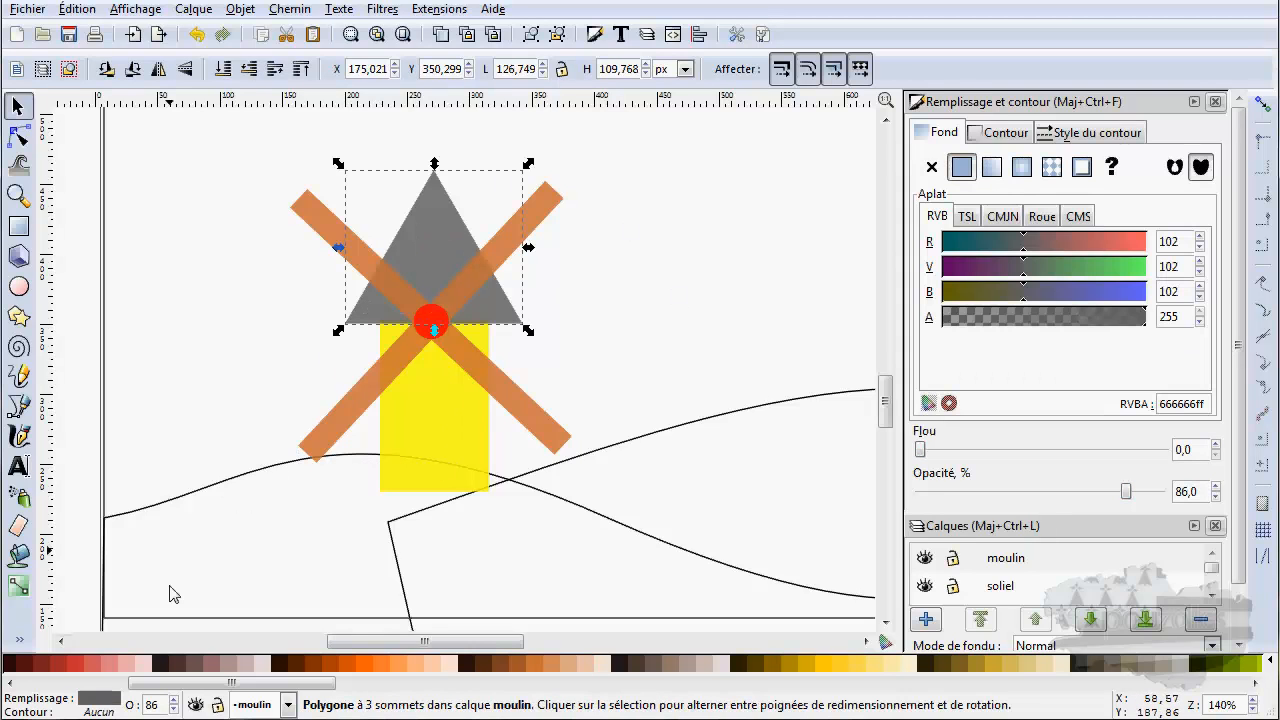
left_click_drag(210, 688, 183, 691)
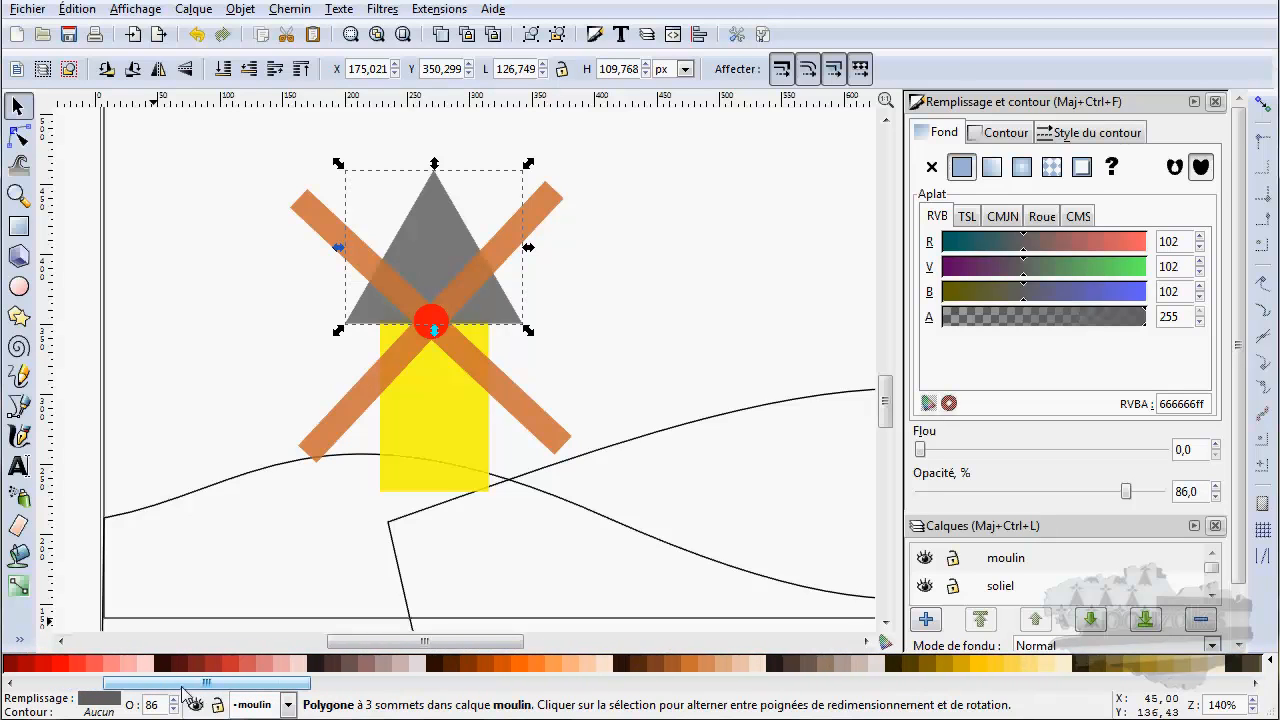
left_click(233, 666)
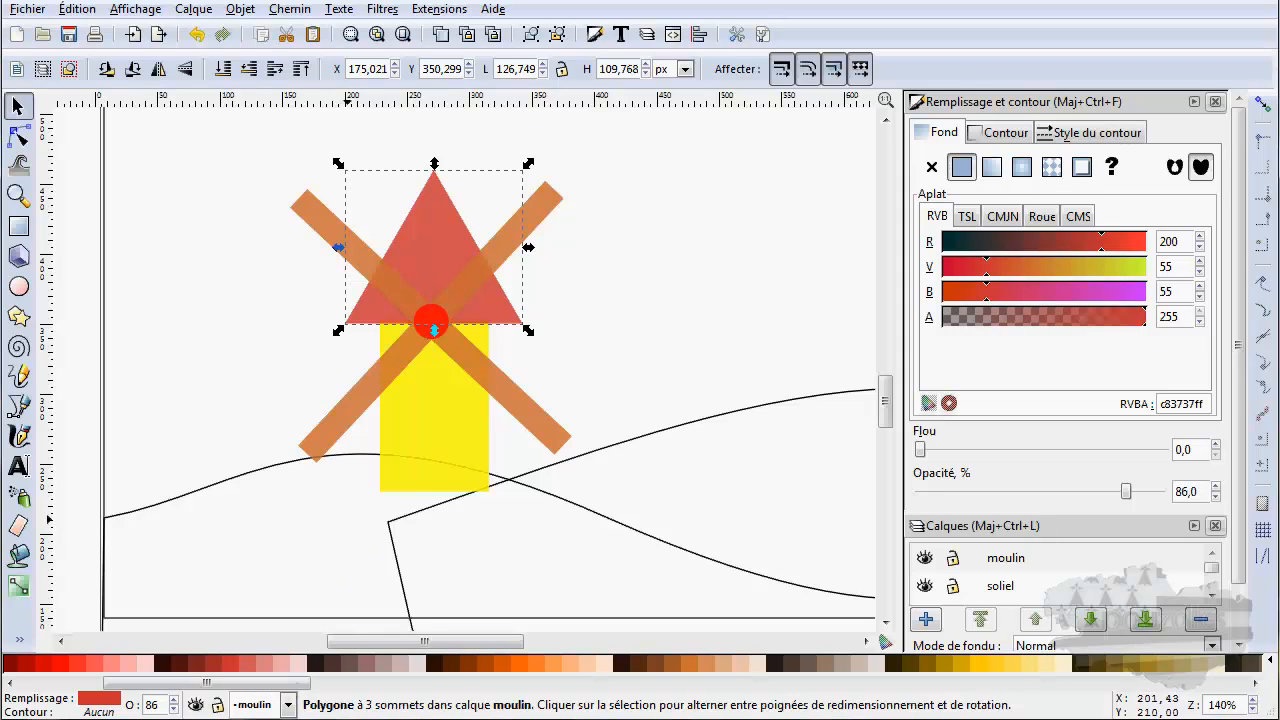
Fill the windmill's rectangular tower with the greyish brown 916f6f.
left_click(430, 449)
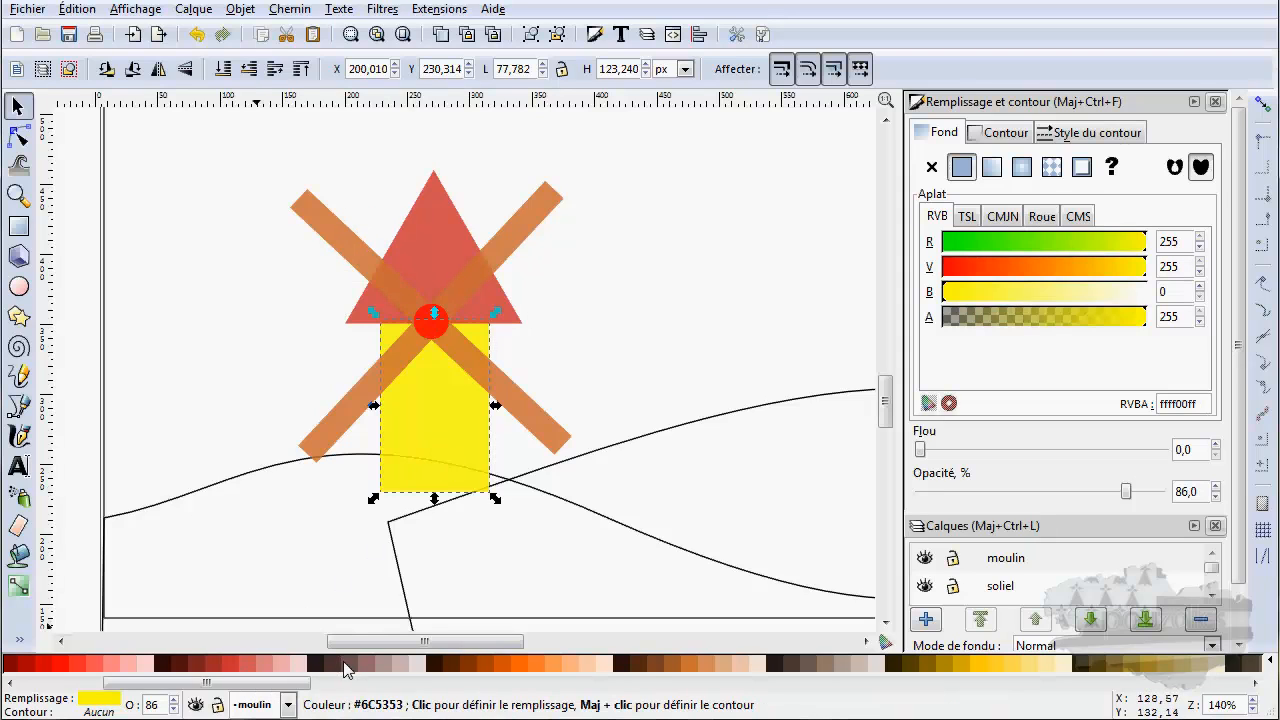
left_click(405, 665)
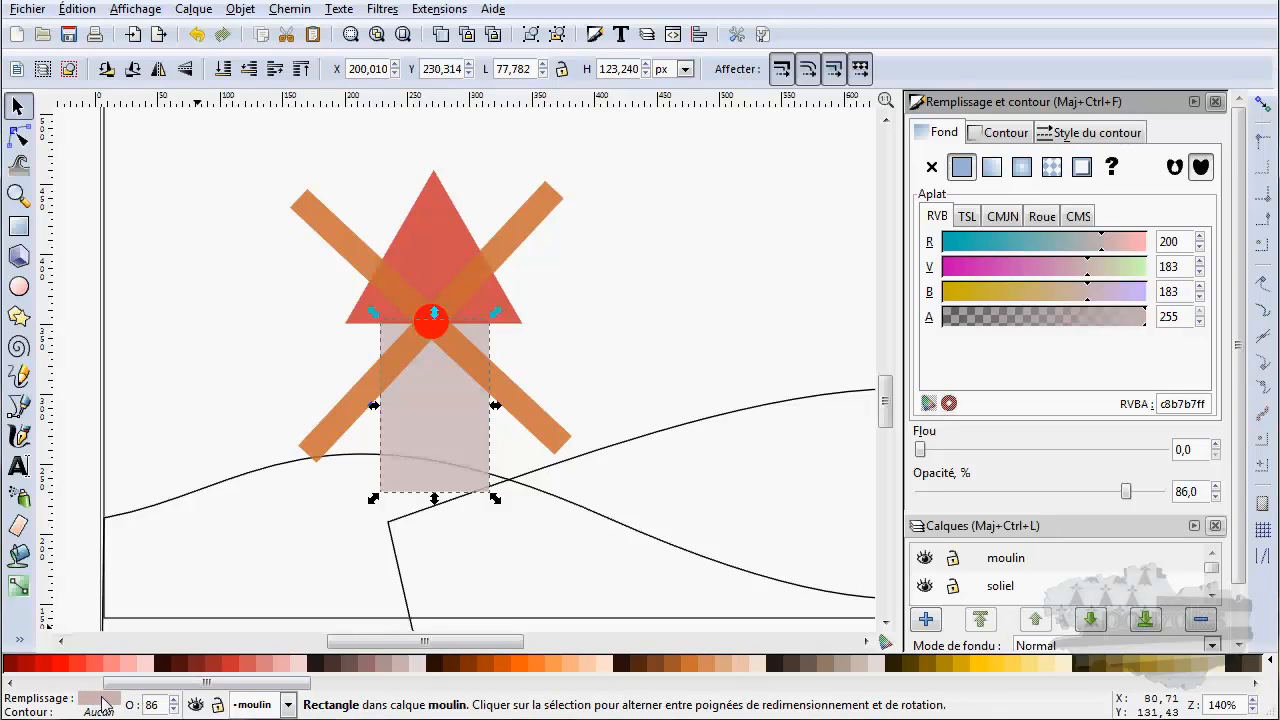
left_click(367, 666)
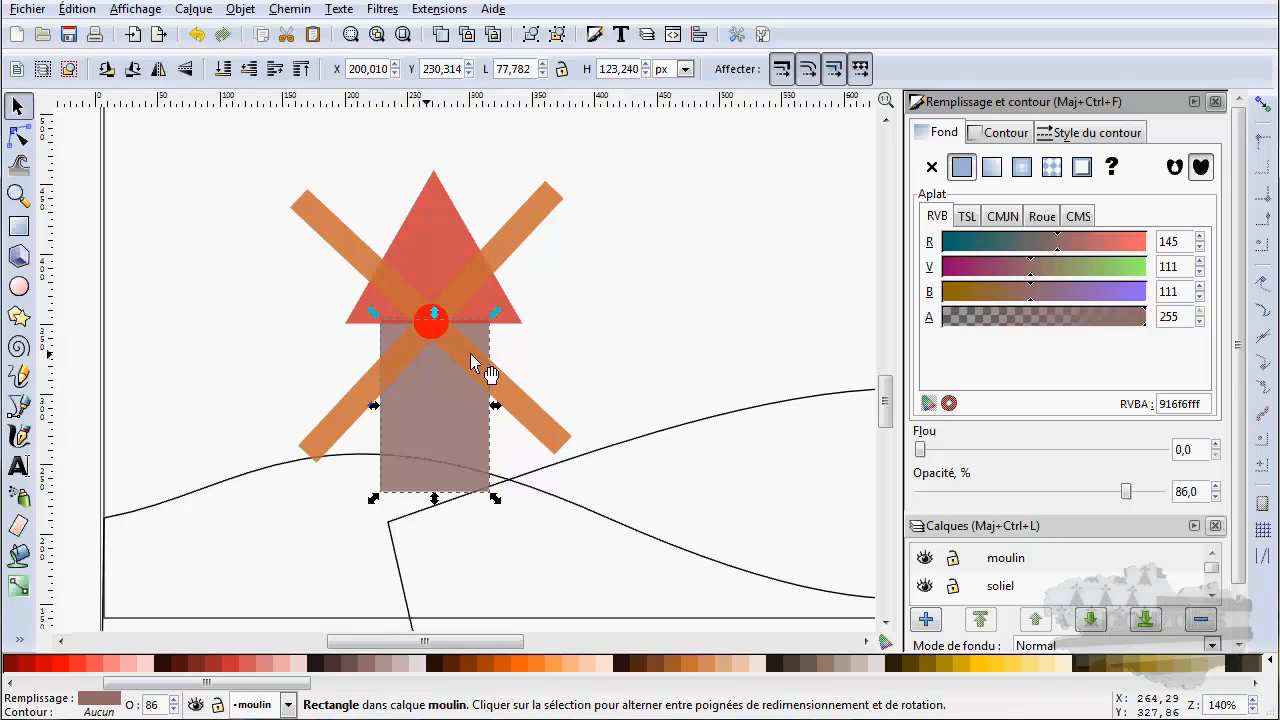
left_click(552, 434)
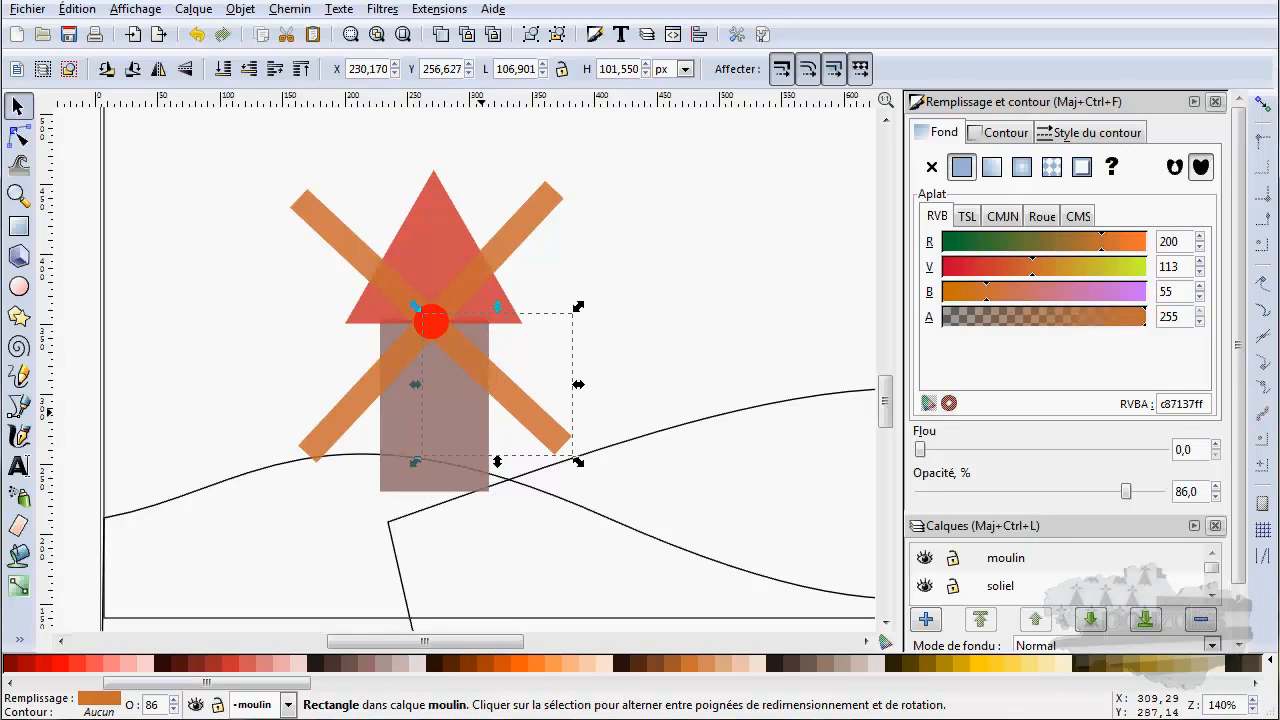
left_click(517, 245)
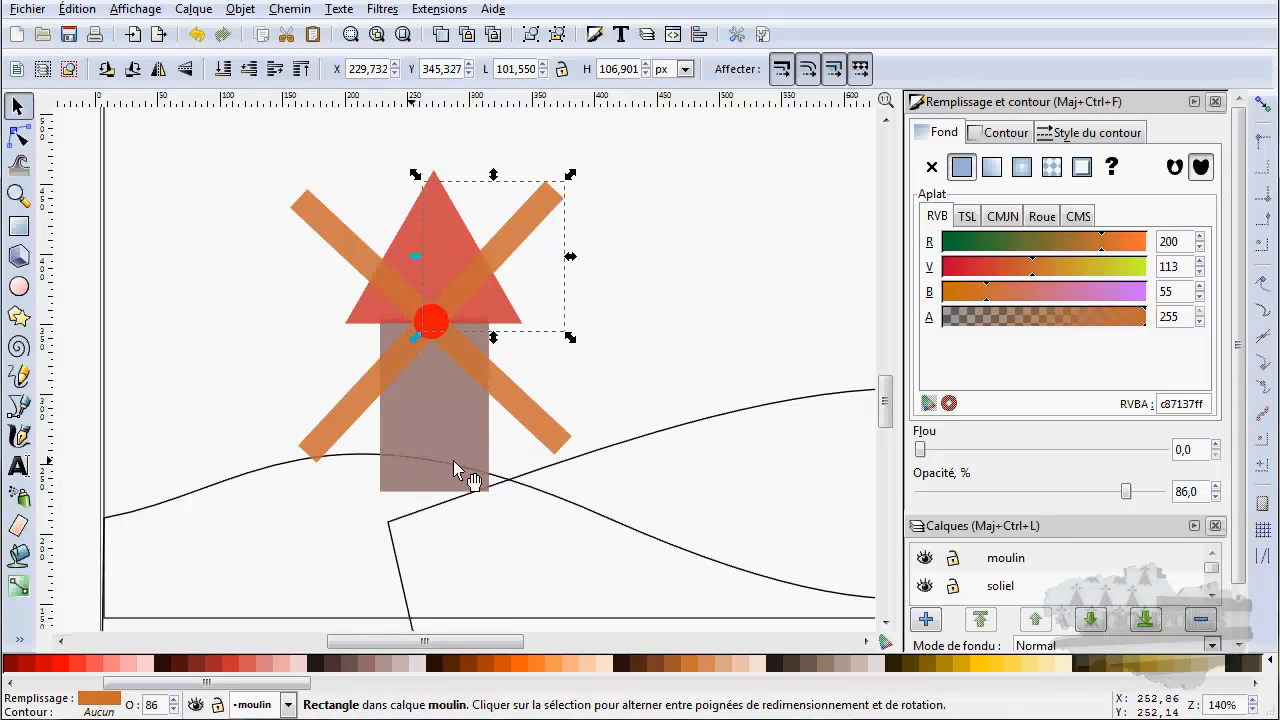
Close the fill and stroke settings and toggle the visibility of the moulin and soliel layers to check their contents.
scroll(453, 461, "down", 3, "ctrl")
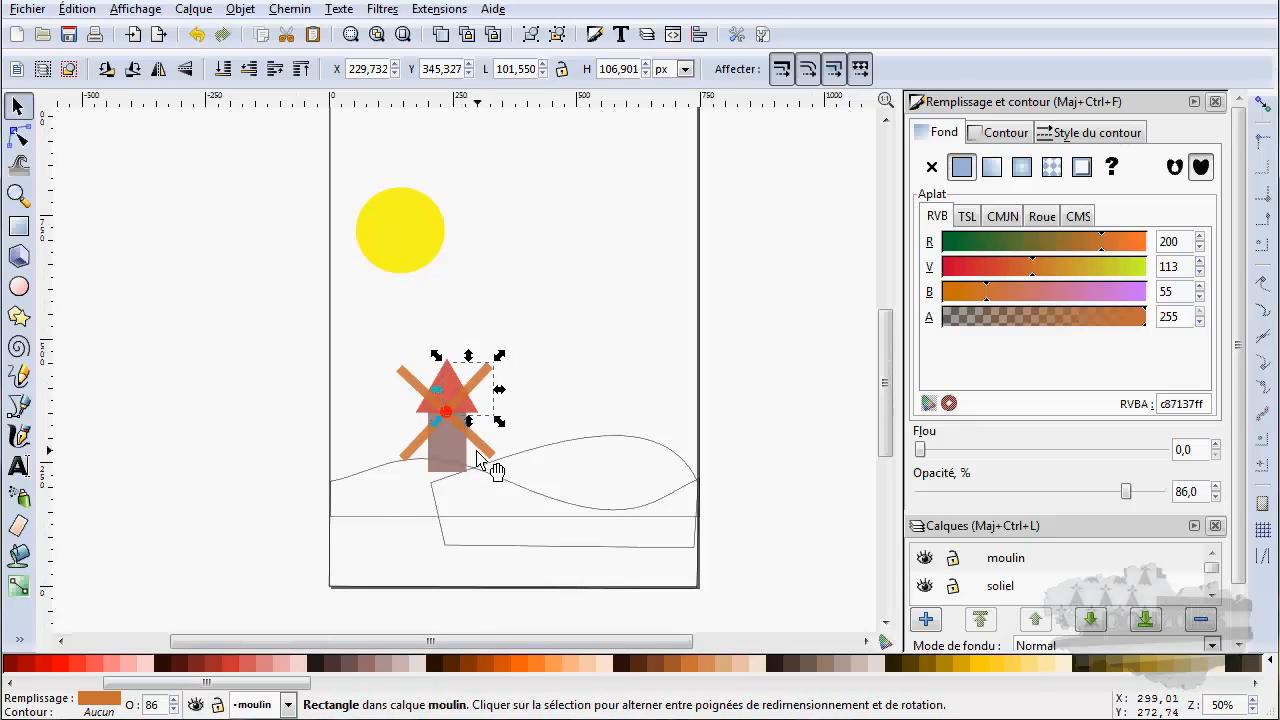
left_click(1215, 101)
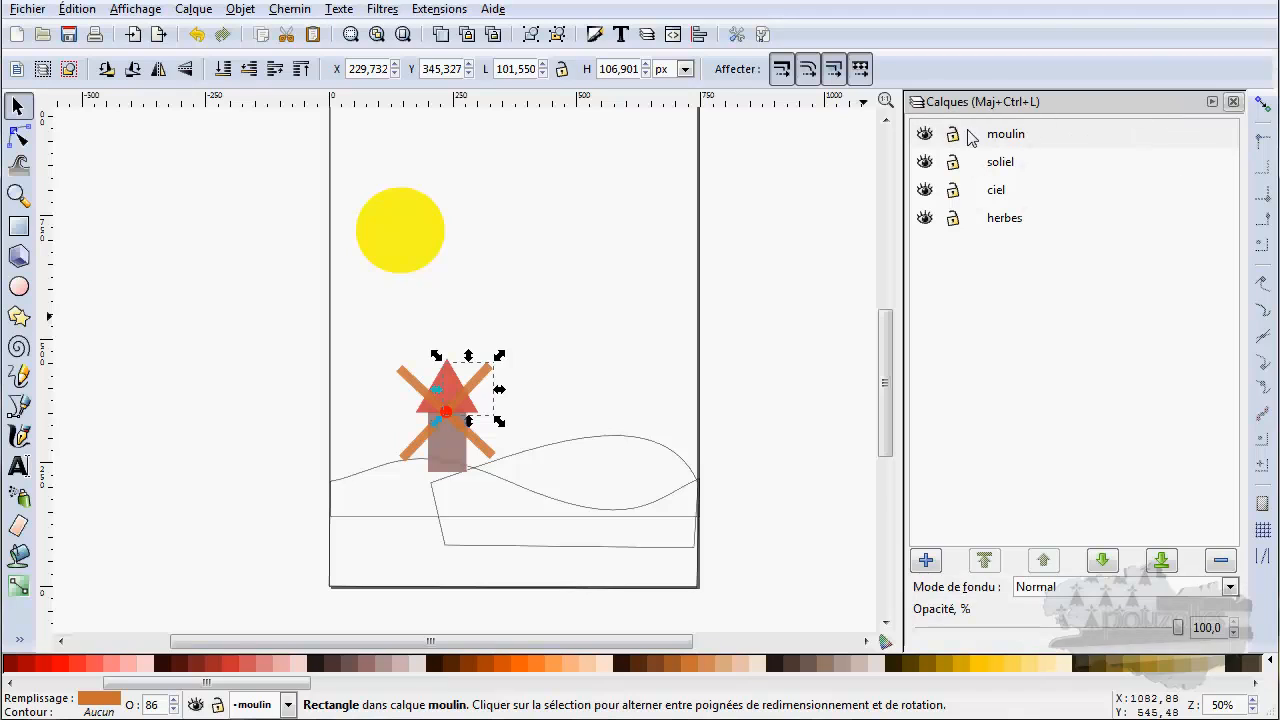
left_click(925, 134)
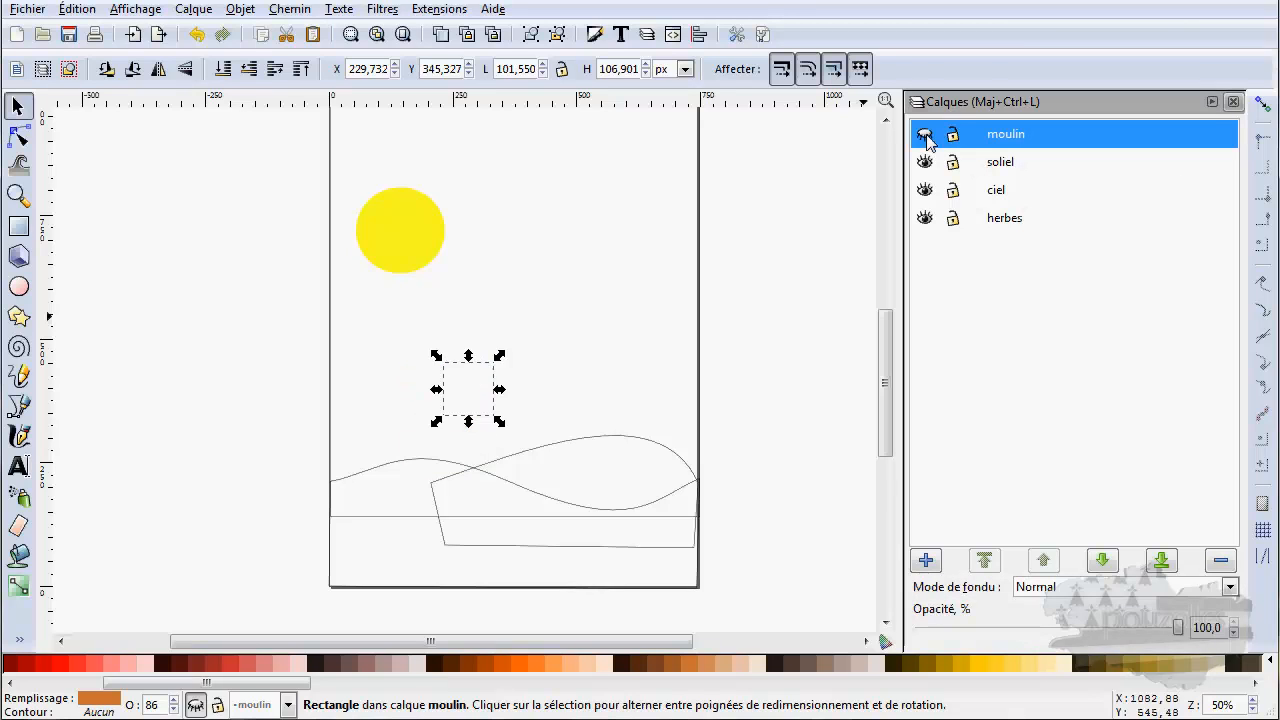
left_click(925, 134)
left_click(925, 134)
left_click(925, 134)
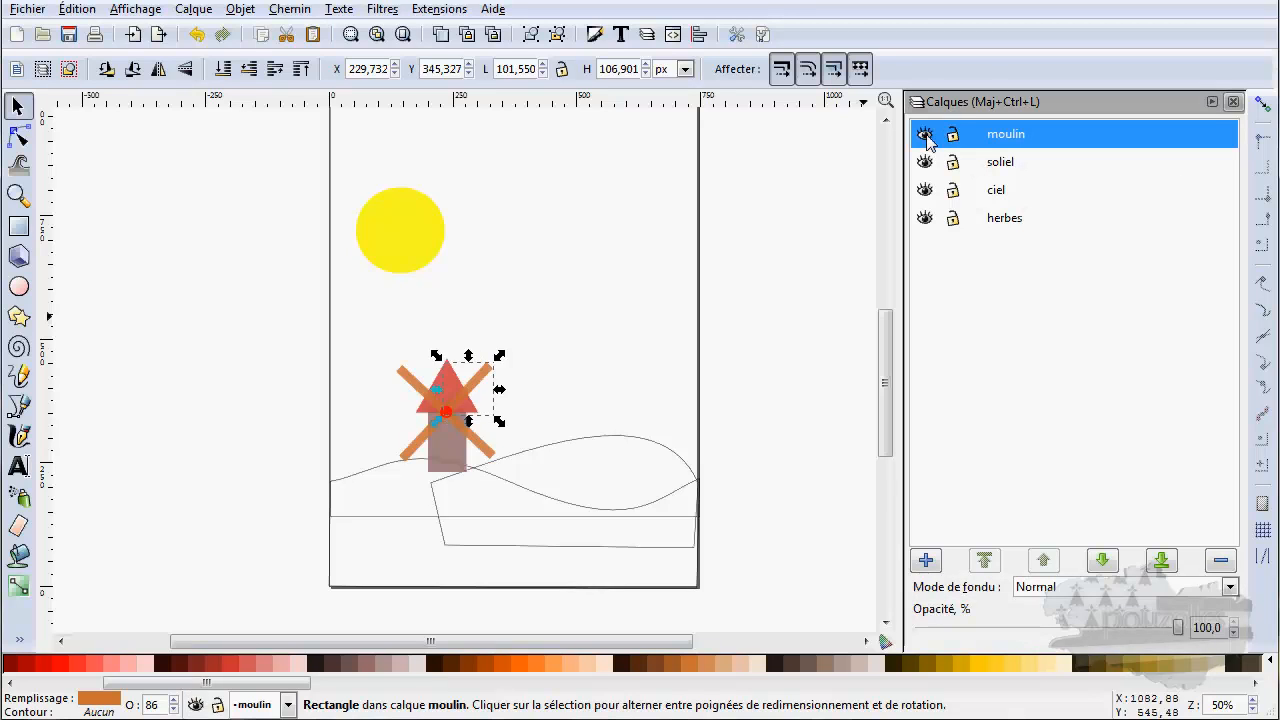
left_click(925, 134)
left_click(792, 205)
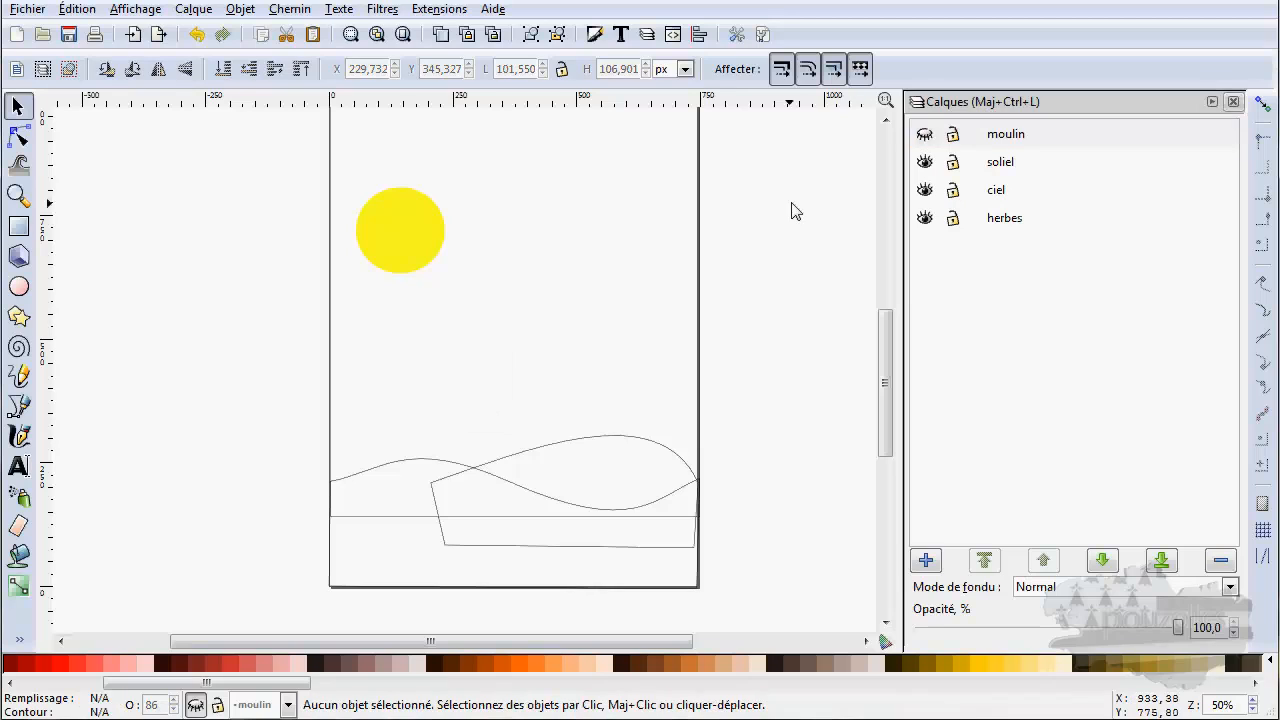
left_click(925, 134)
left_click(925, 134)
left_click(925, 134)
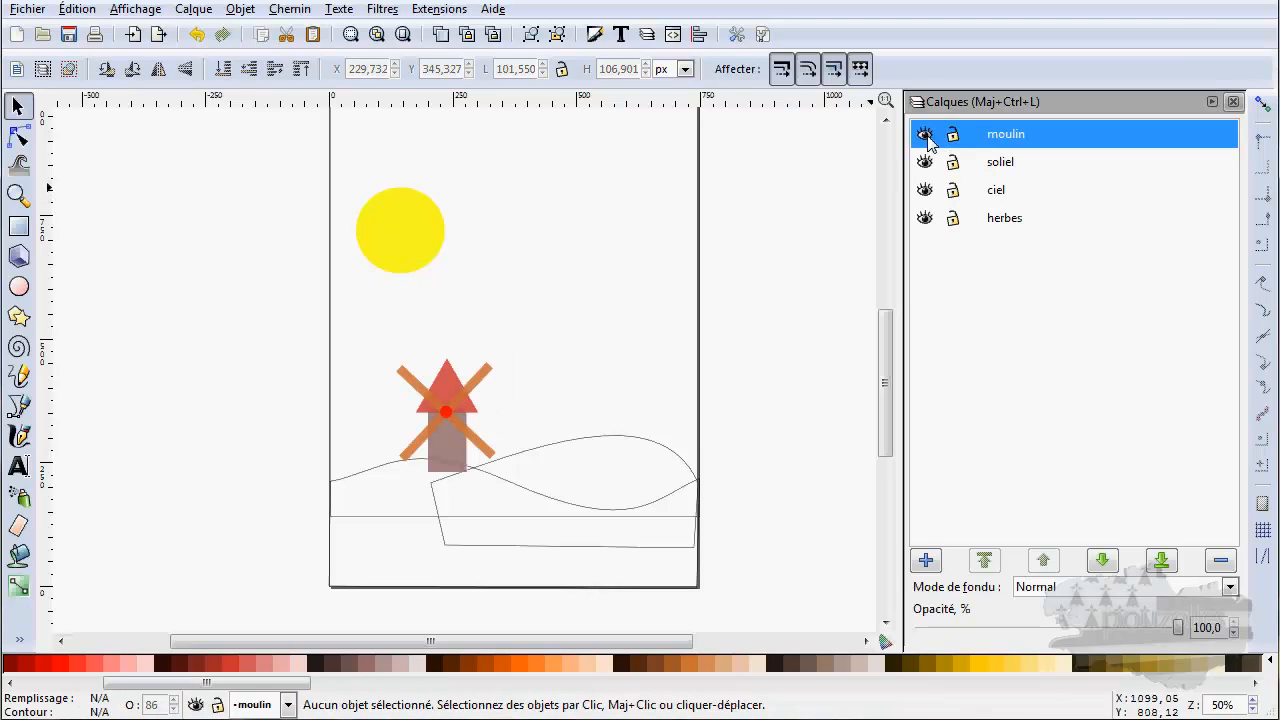
left_click(925, 162)
left_click(925, 162)
Fill the large sky rectangle on the ciel layer with light blue.
left_click(975, 192)
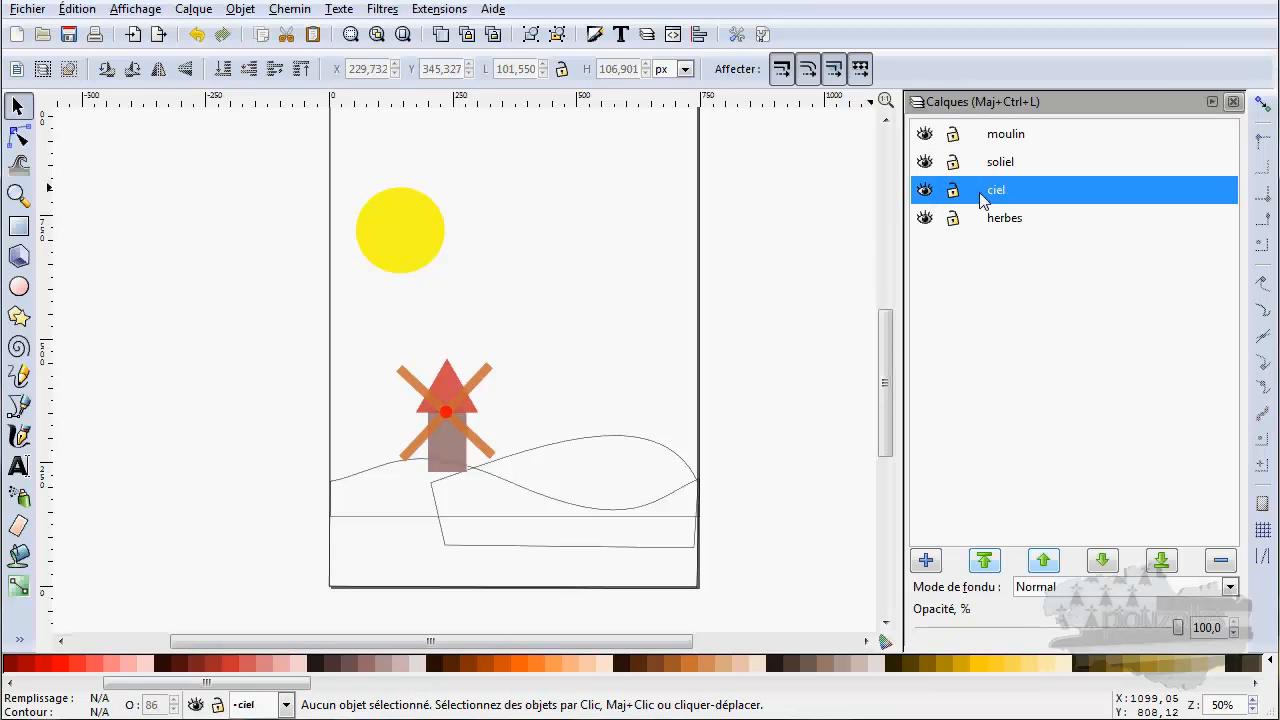
left_click(340, 408)
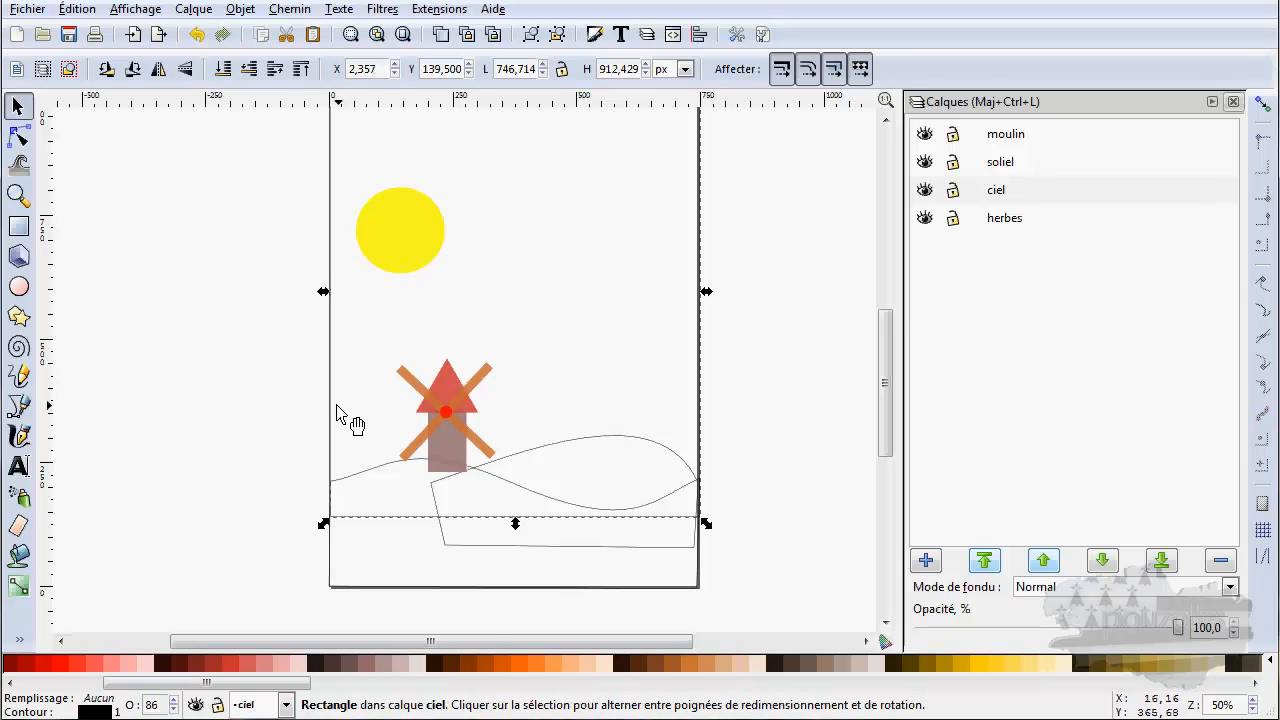
left_click_drag(186, 686, 712, 690)
left_click(678, 667)
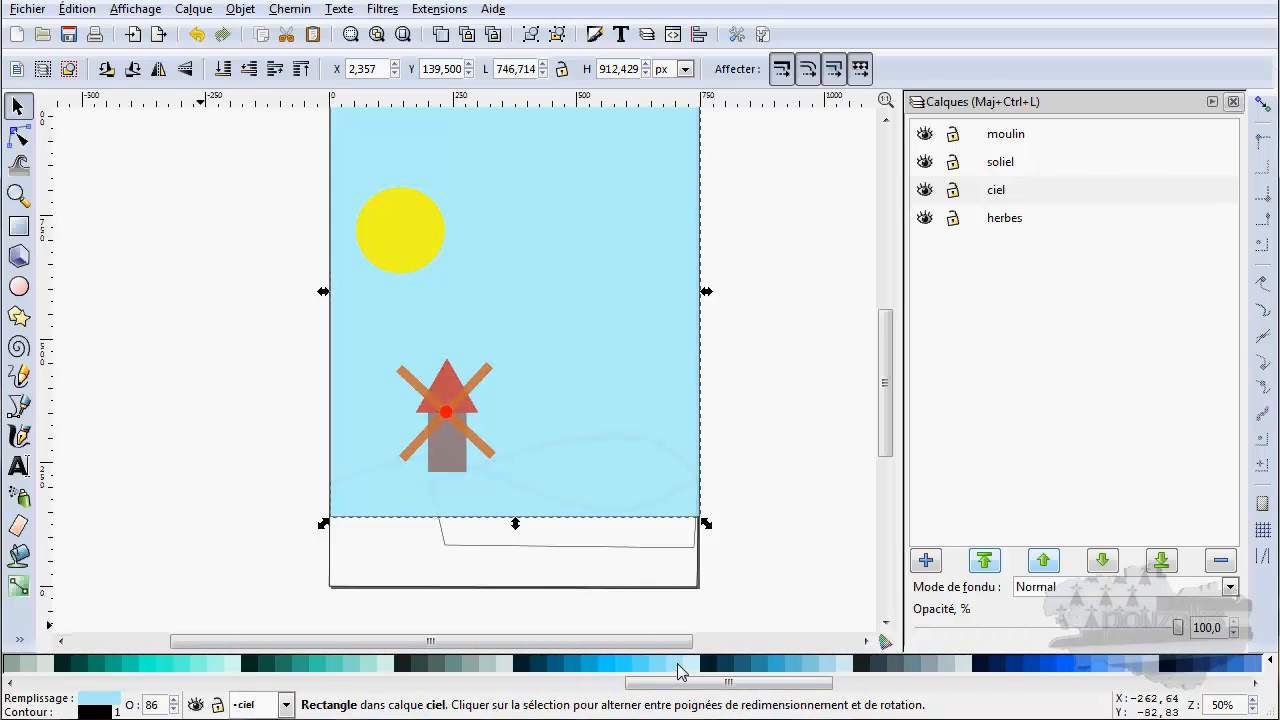
Select both hill shapes on the herbes layer and fill them with medium green.
left_click(490, 548)
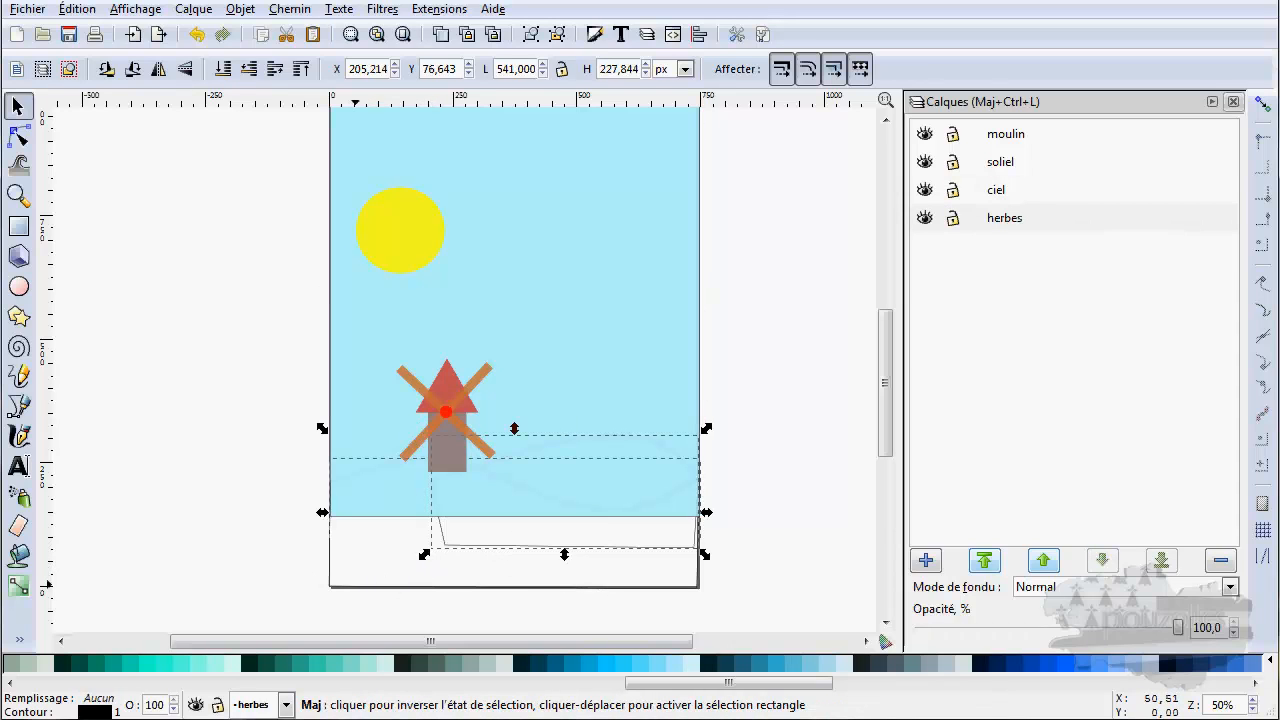
left_click(355, 592, "shift")
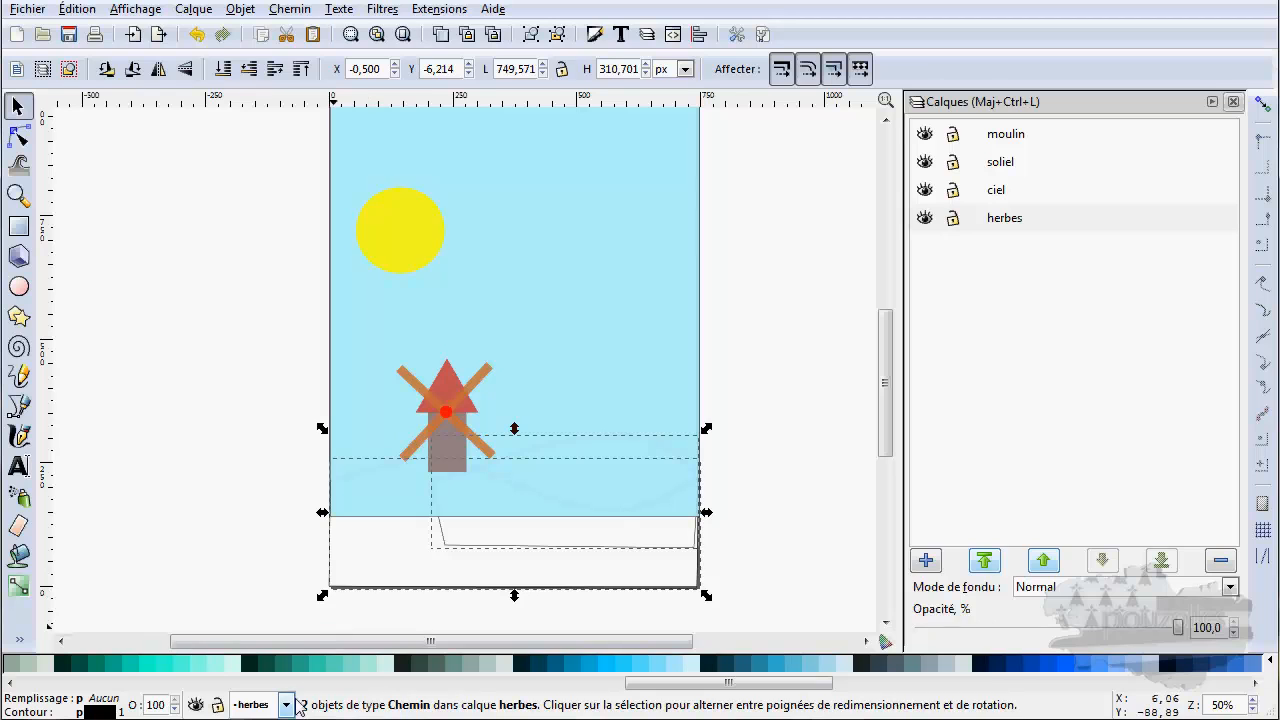
left_click_drag(727, 690, 507, 692)
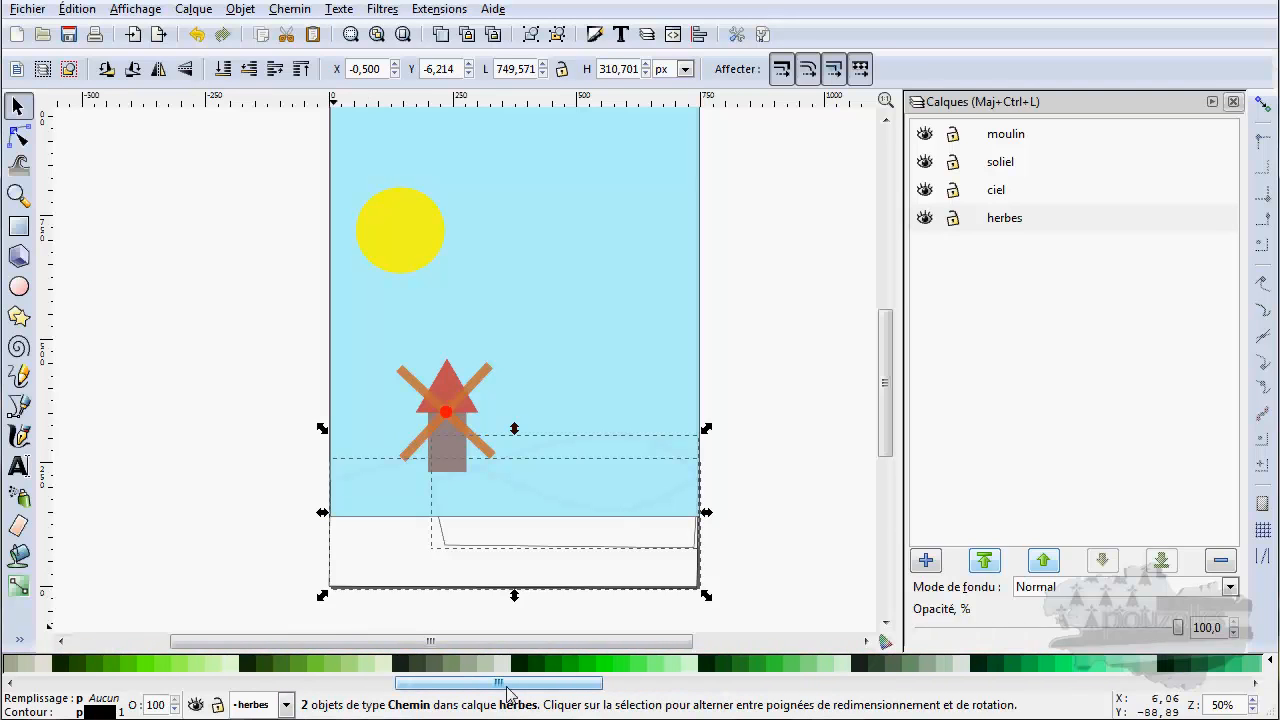
left_click(335, 666)
left_click(759, 530)
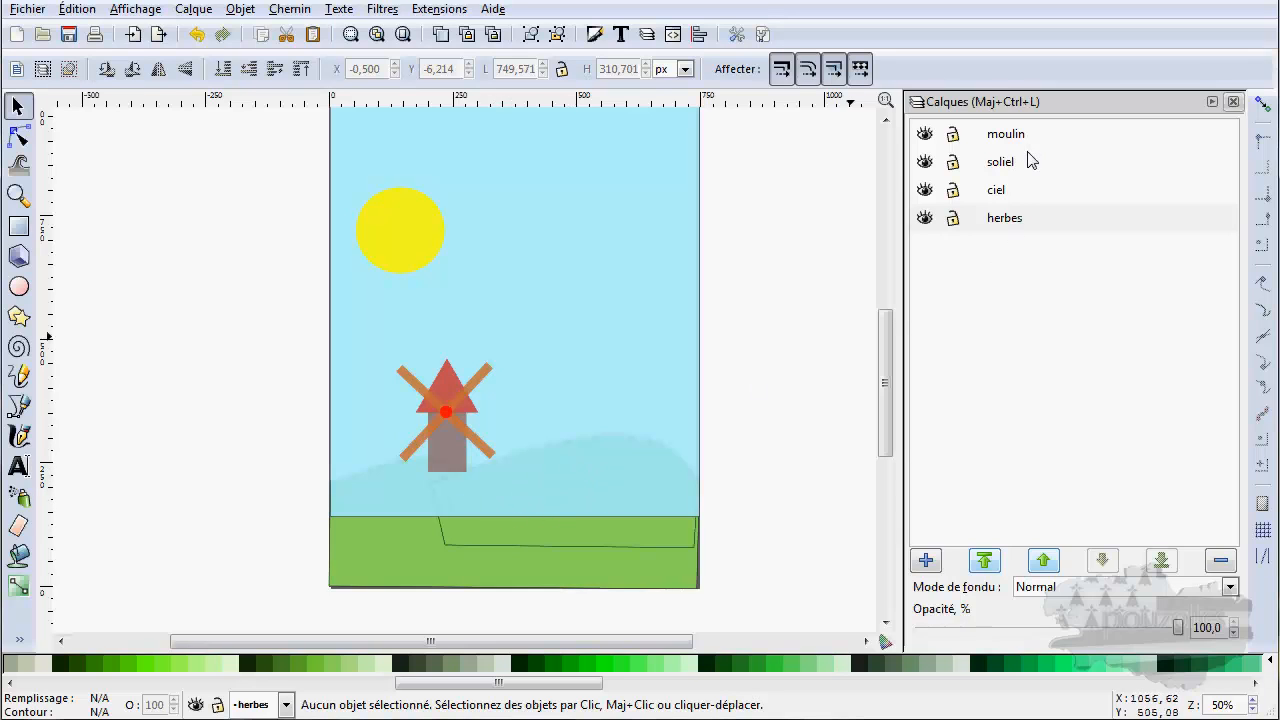
Lower the ciel layer one level so that it lies beneath the herbes layer.
left_click(977, 194)
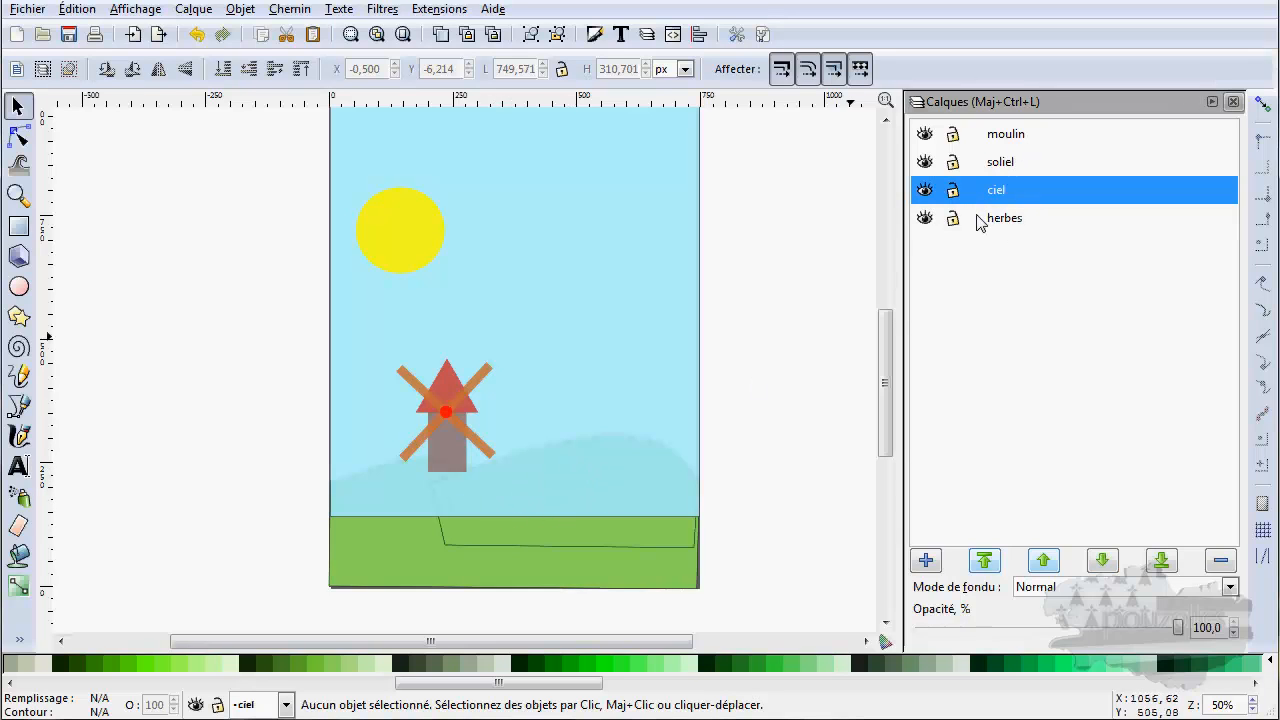
left_click(985, 220)
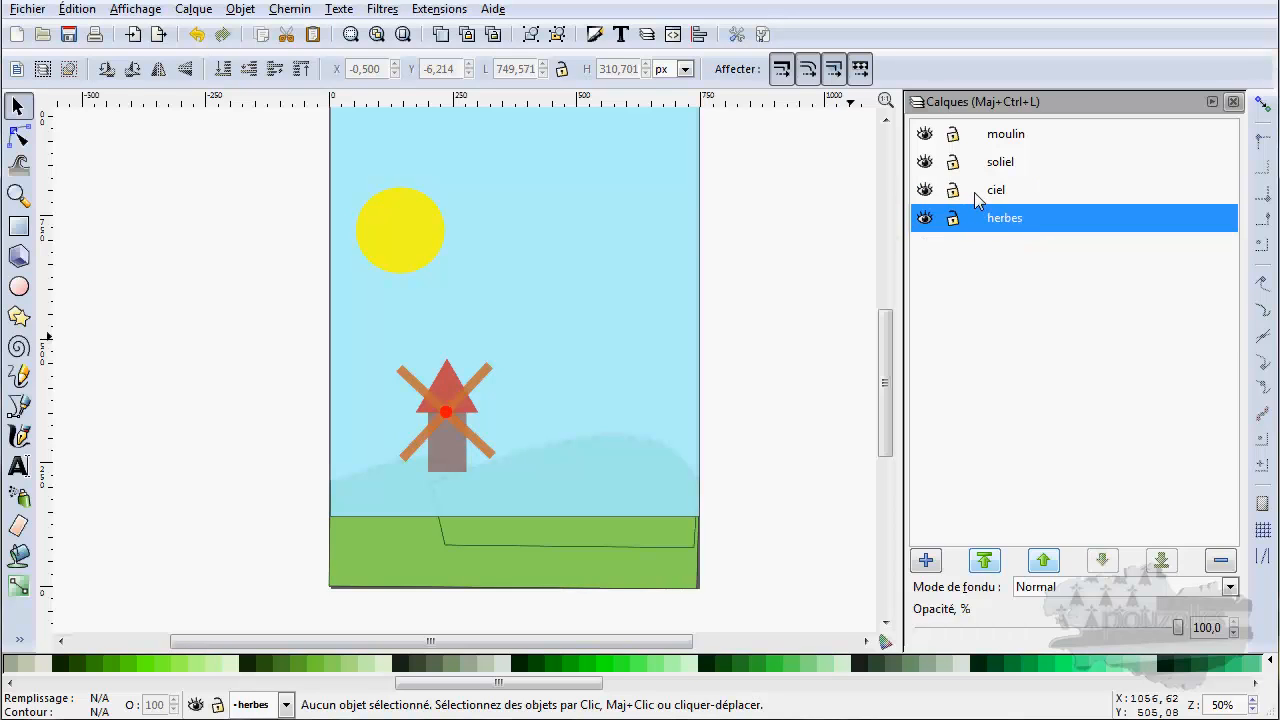
left_click(977, 199)
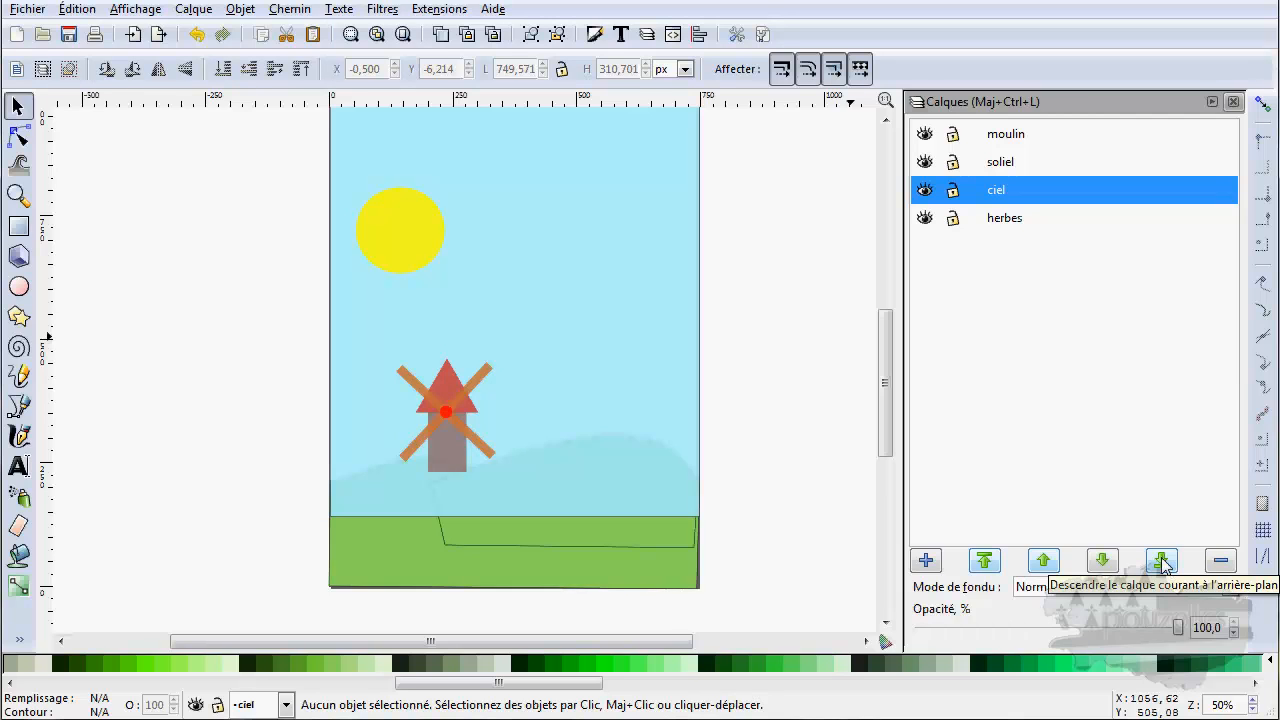
left_click(1103, 562)
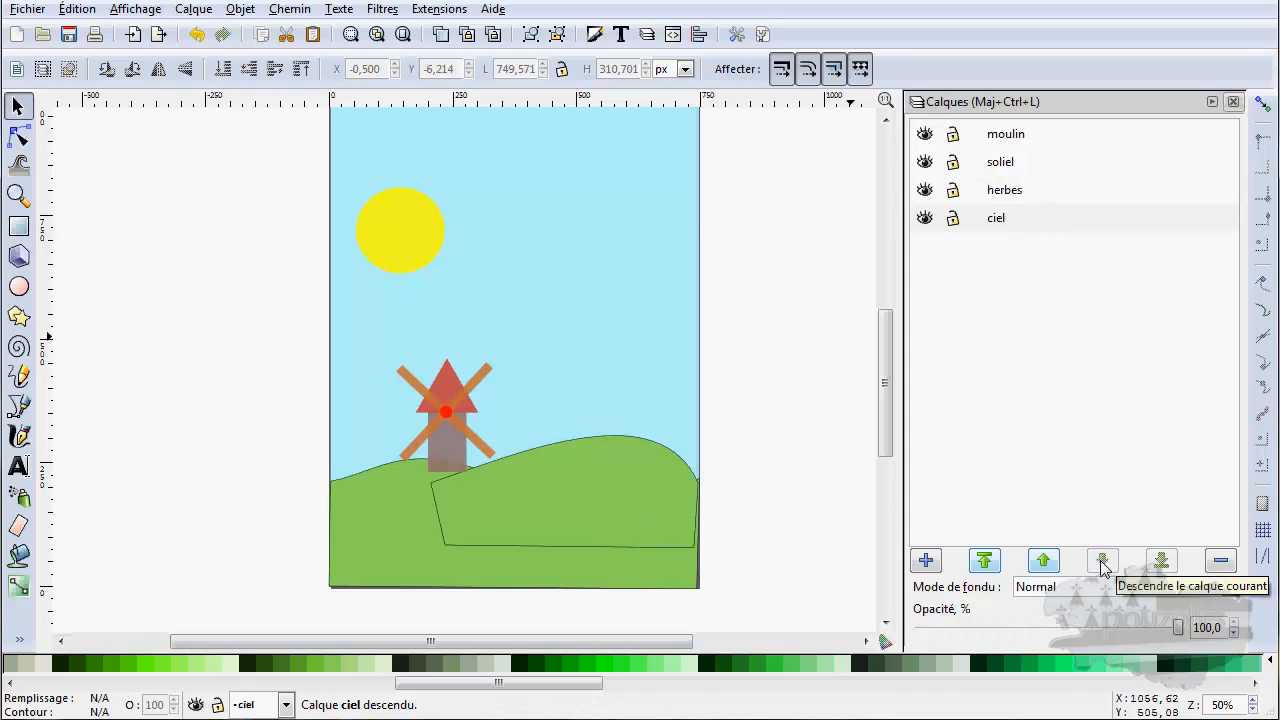
Raise the ciel layer step by step to the top of the layer stack, above moulin.
left_click(1044, 561)
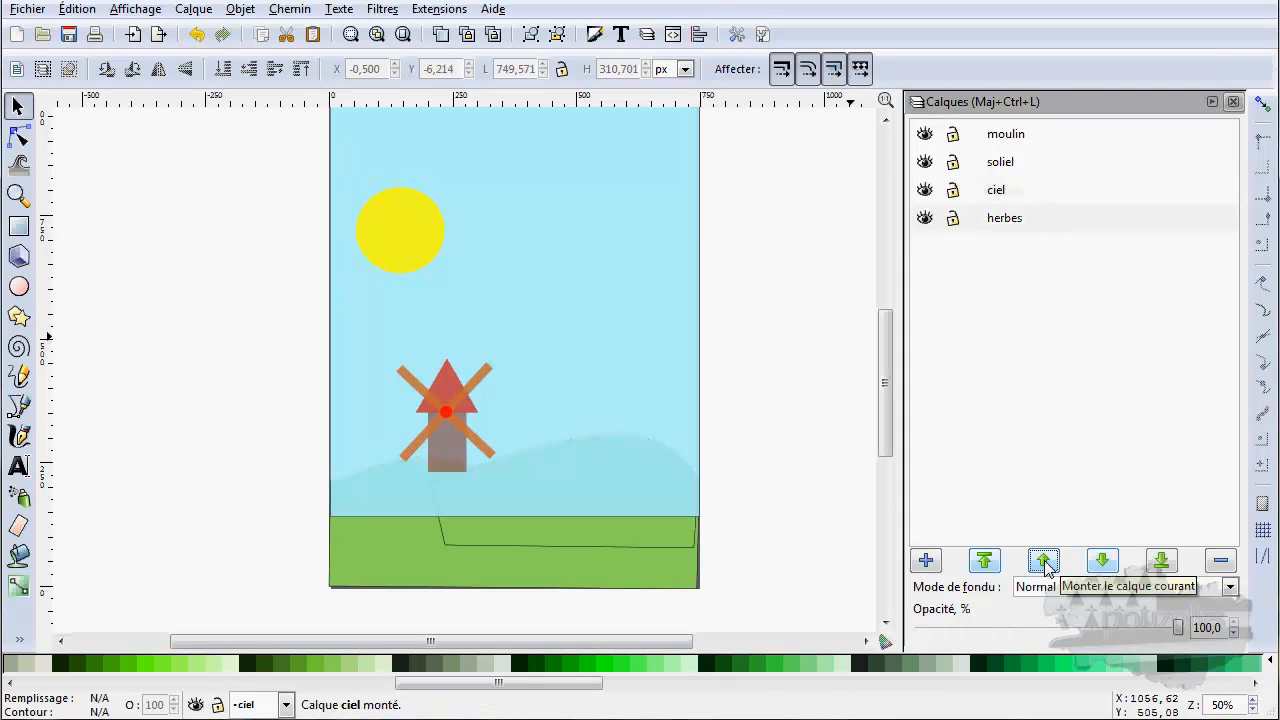
left_click(1044, 561)
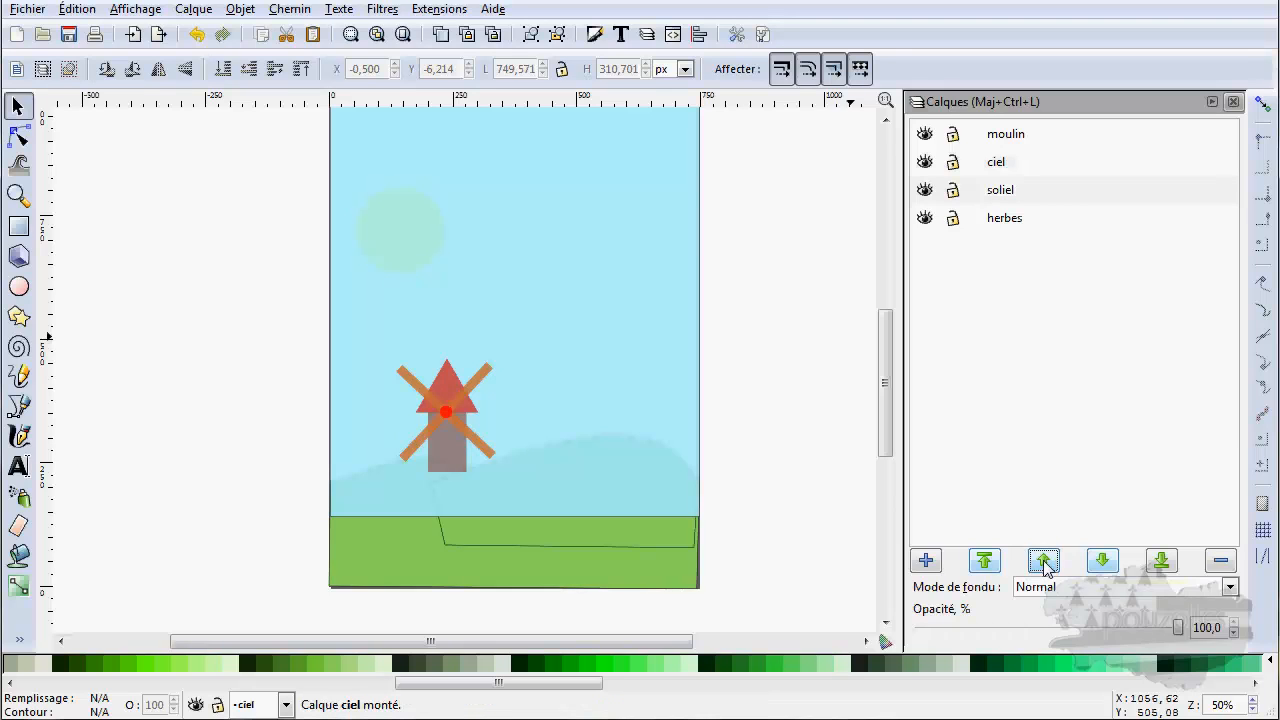
left_click(1044, 561)
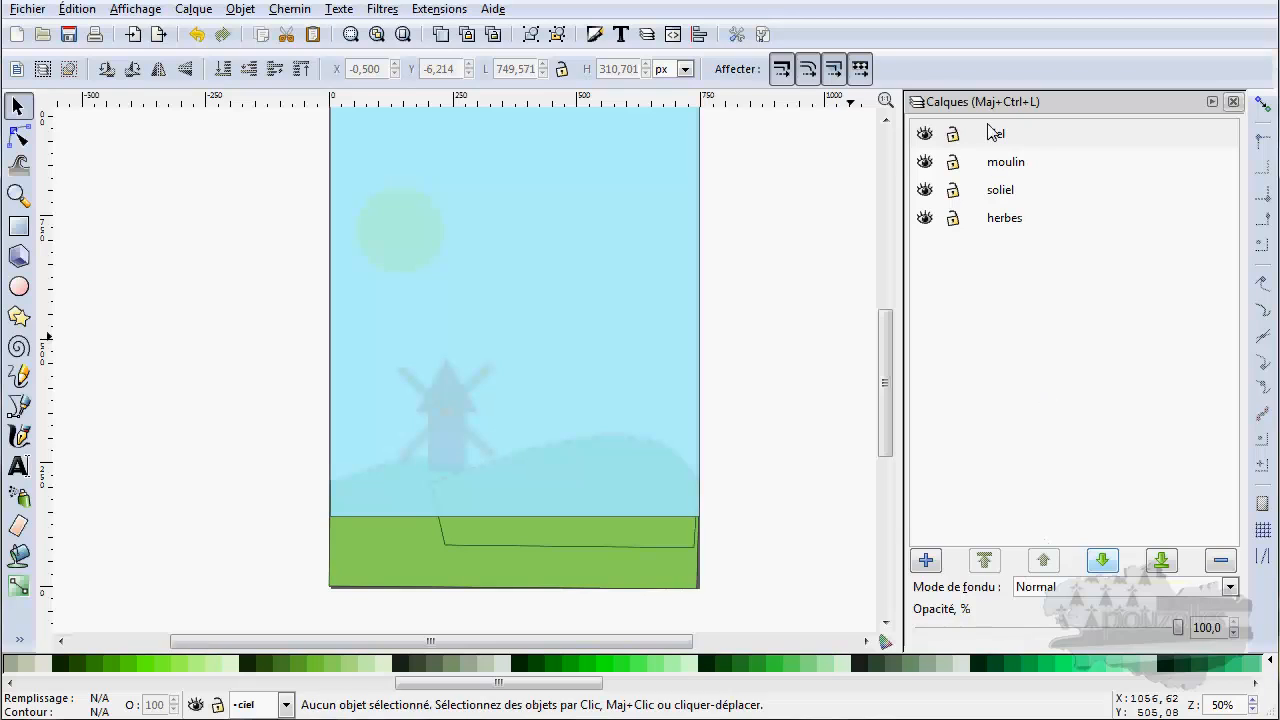
Send the ciel layer to the bottom of the layer stack.
left_click(1161, 561)
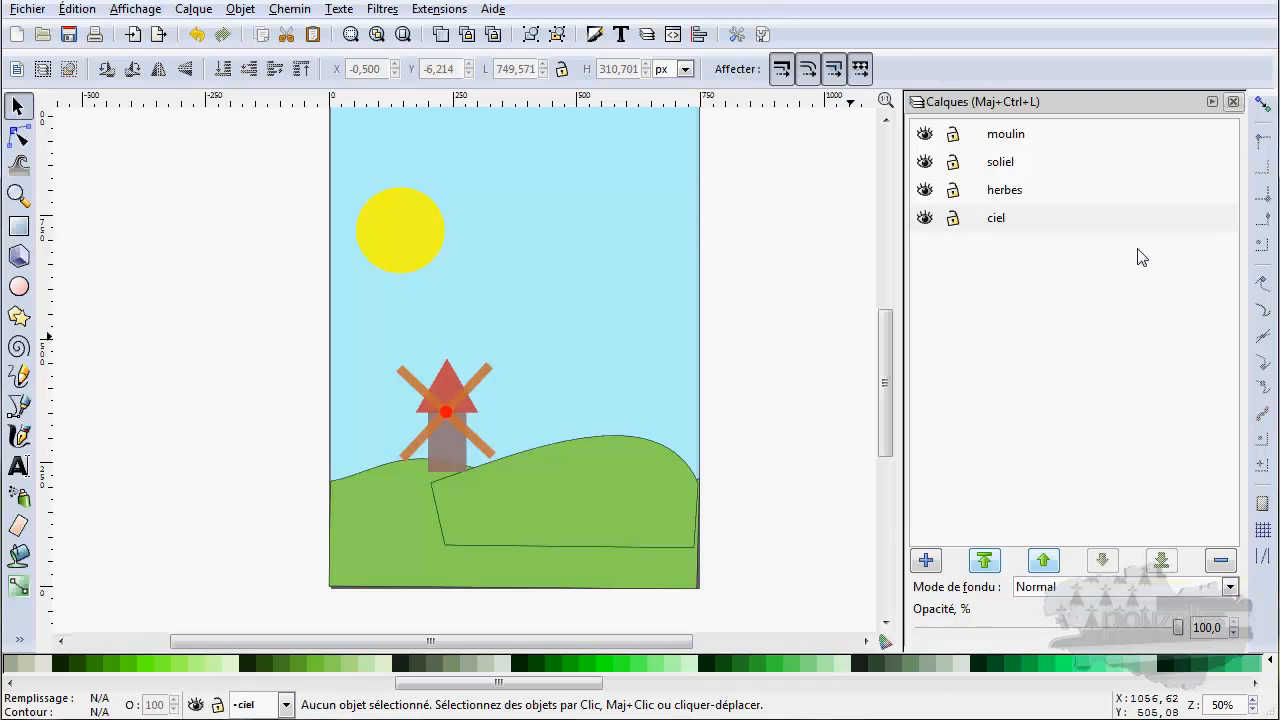
Lower the right-hand hill one level within the herbes layer so that it lies behind the left-hand hill.
left_click(609, 437)
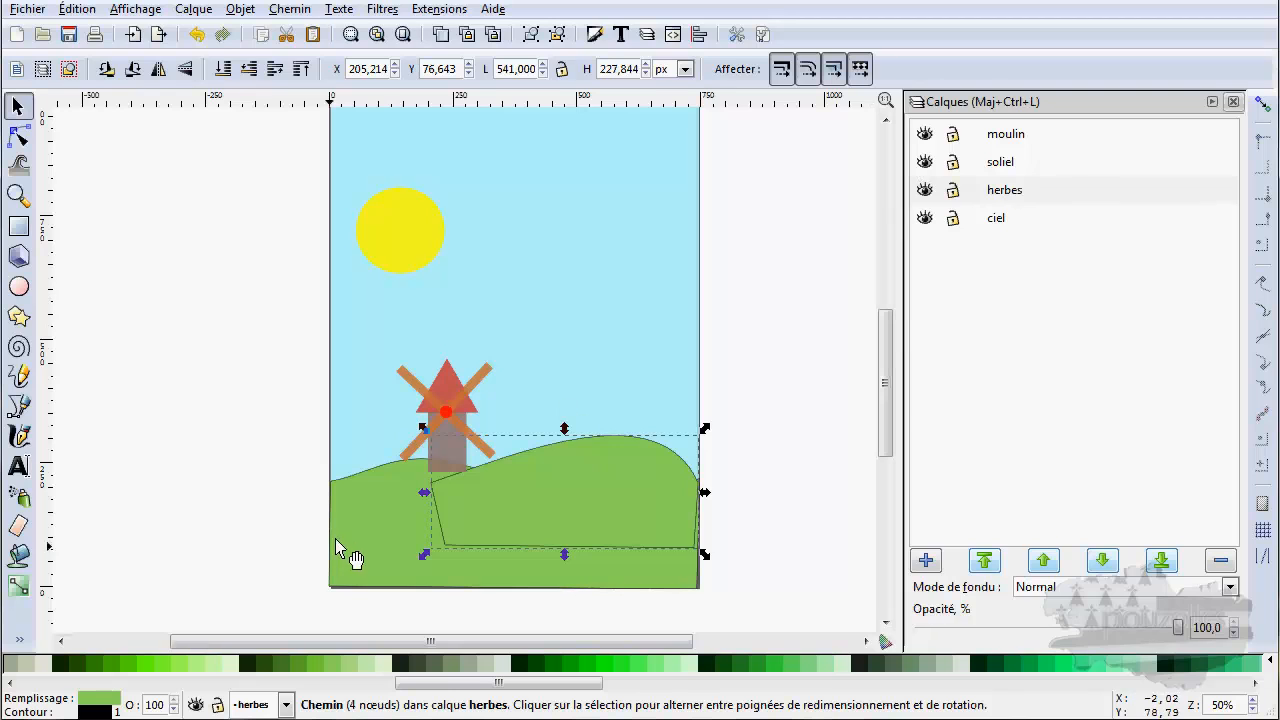
left_click(345, 514)
left_click(518, 506)
left_click(386, 529)
left_click(494, 517)
left_click(398, 540)
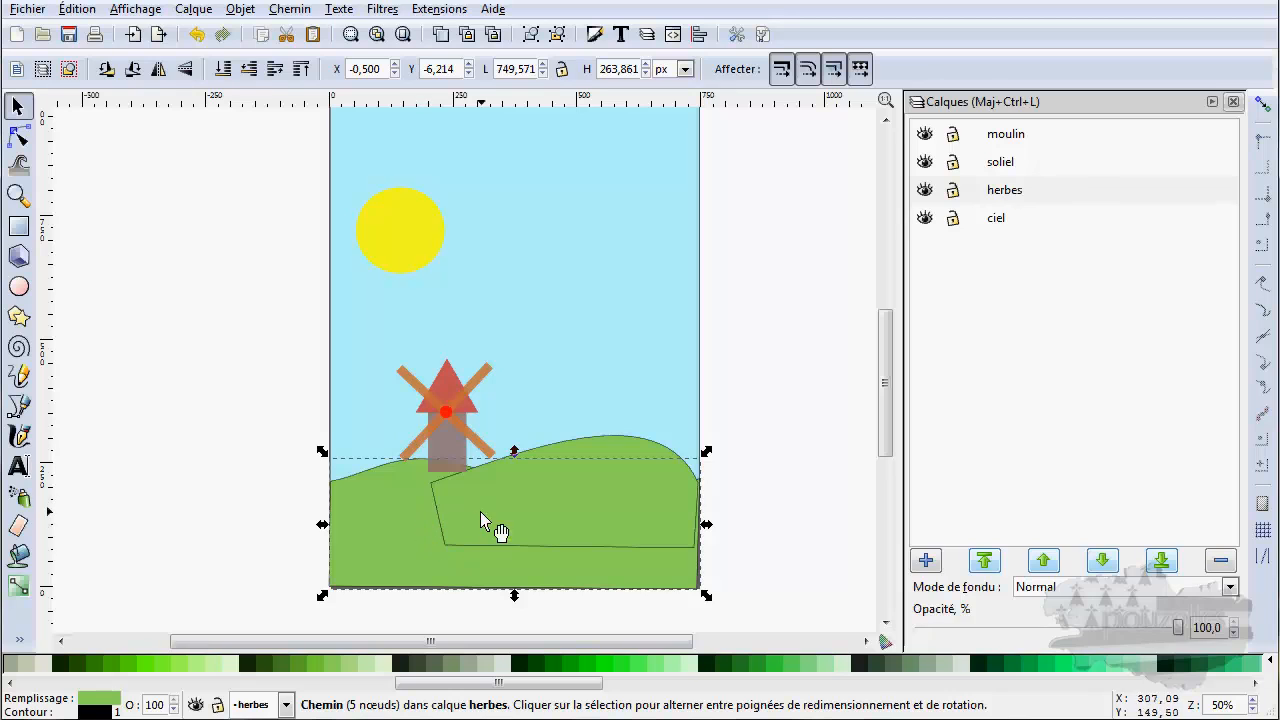
left_click(471, 537)
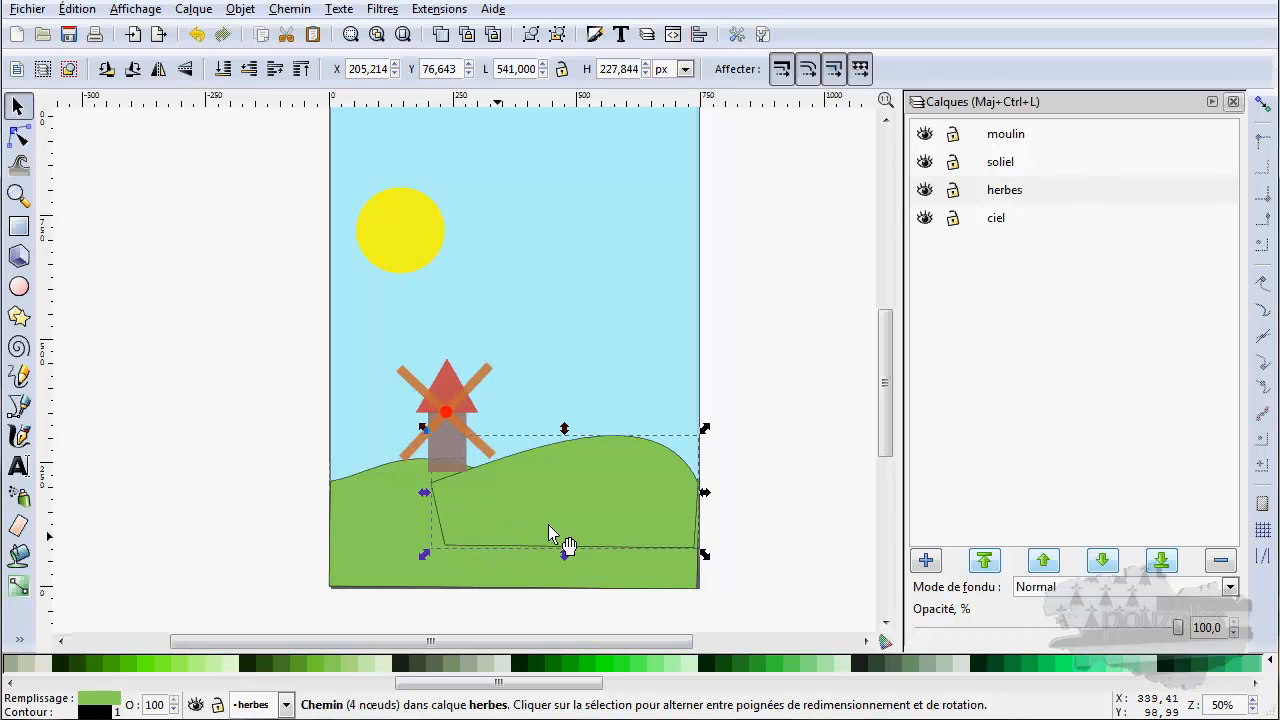
left_click(250, 69)
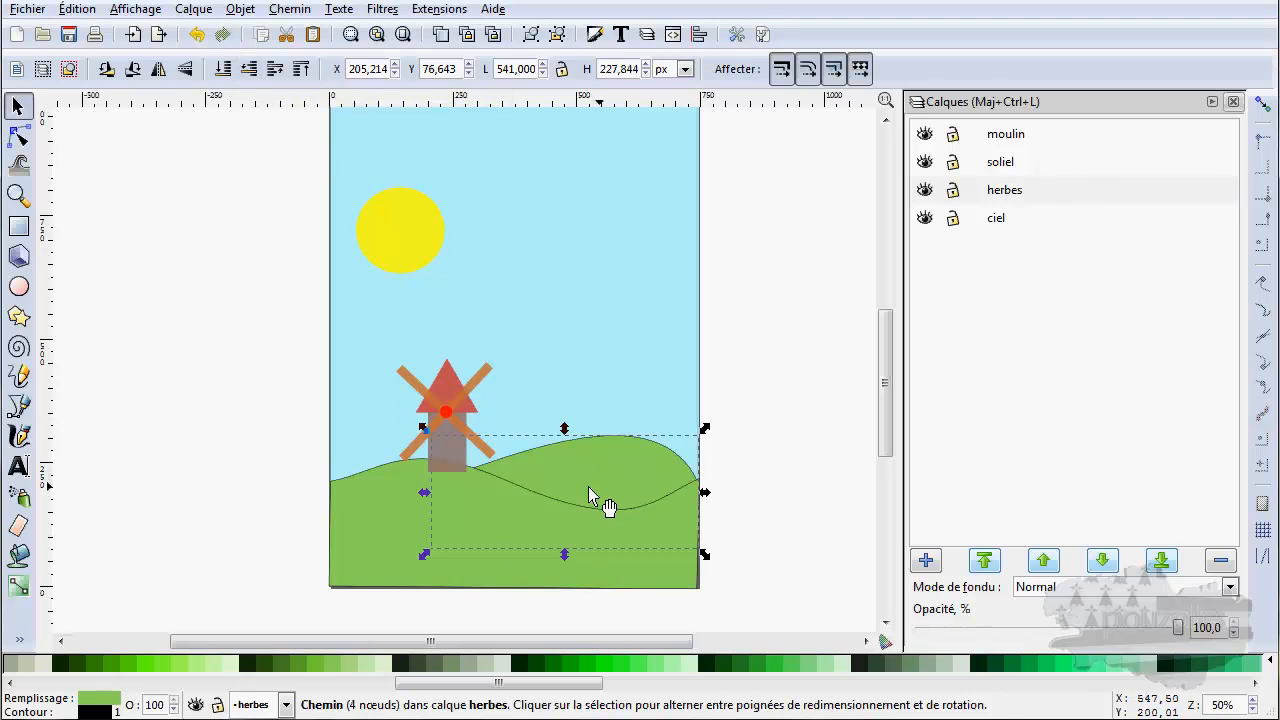
left_click(209, 334)
scroll(647, 456, "up", 2)
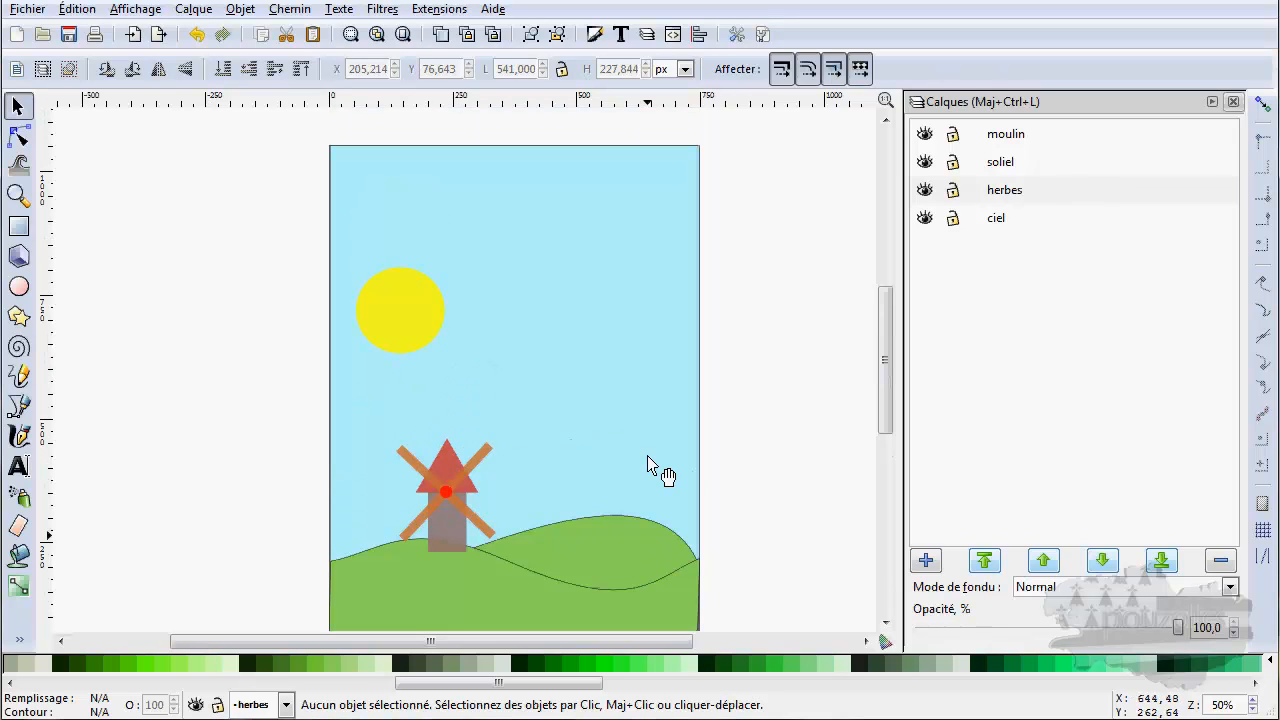
scroll(644, 459, "down", 2)
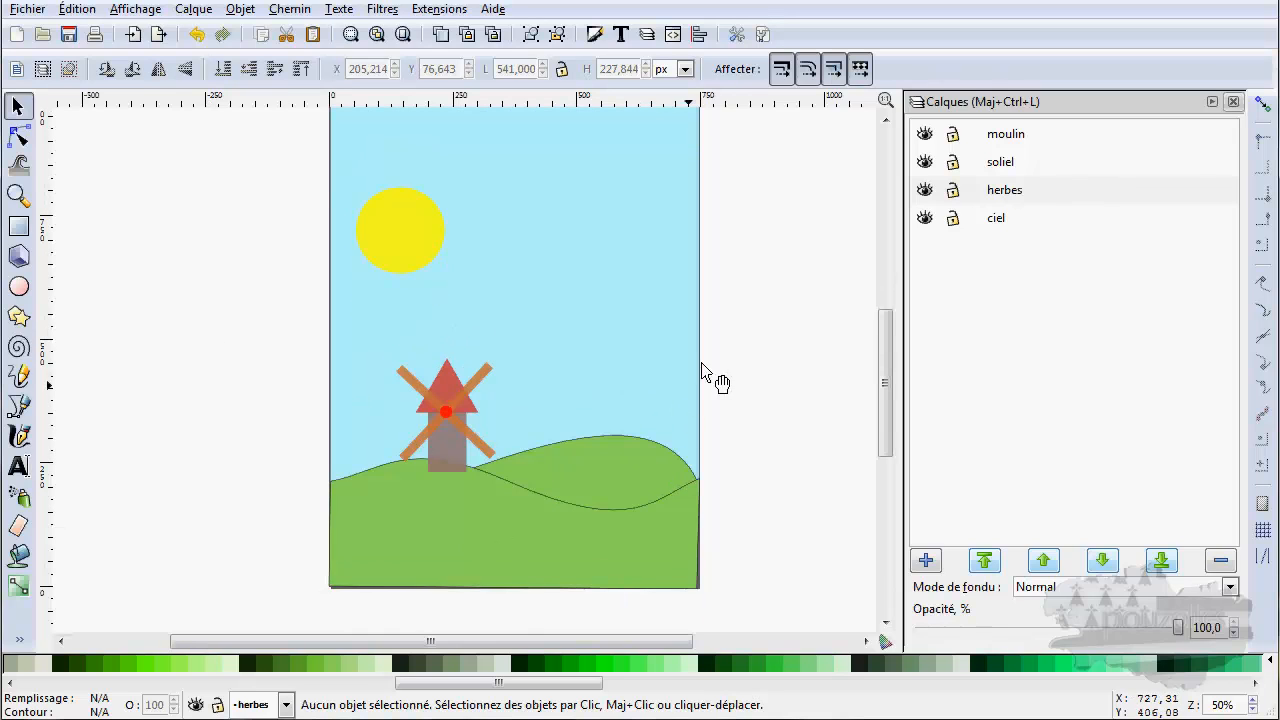
Select the sun, the sky and the windmill parts one after another to check which layer each belongs to.
left_click(401, 240)
left_click(586, 309)
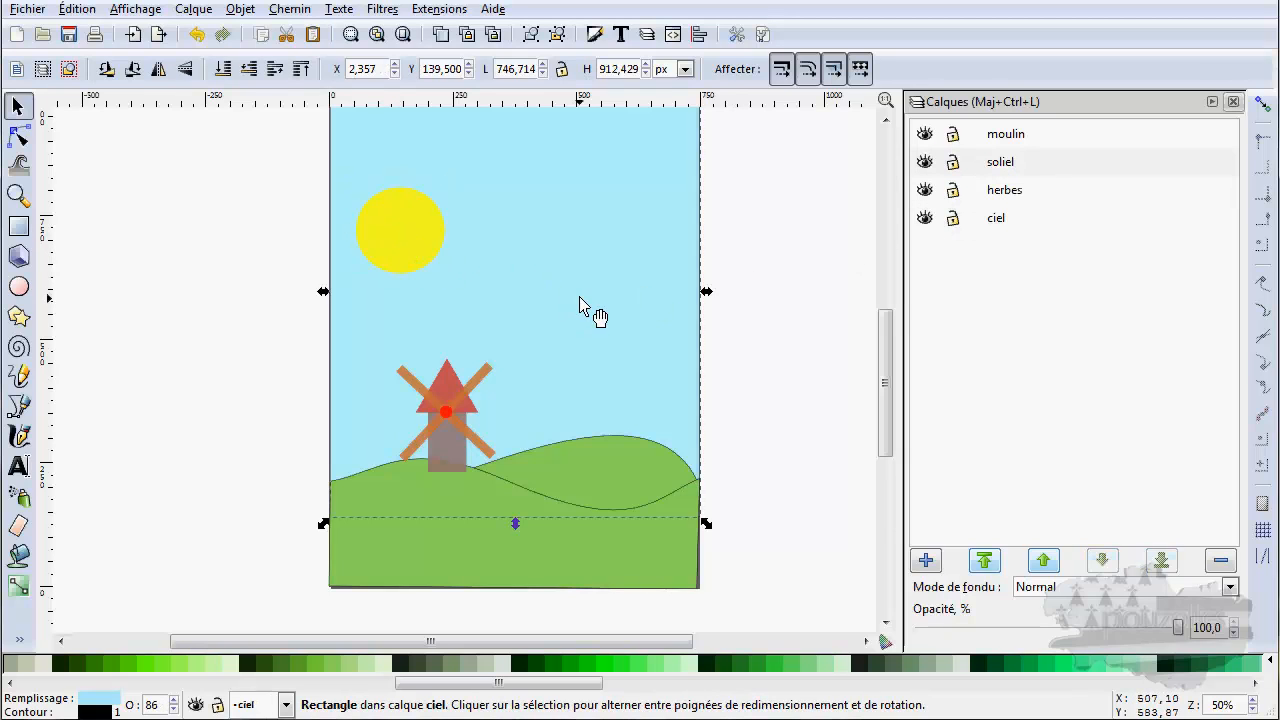
left_click(466, 447)
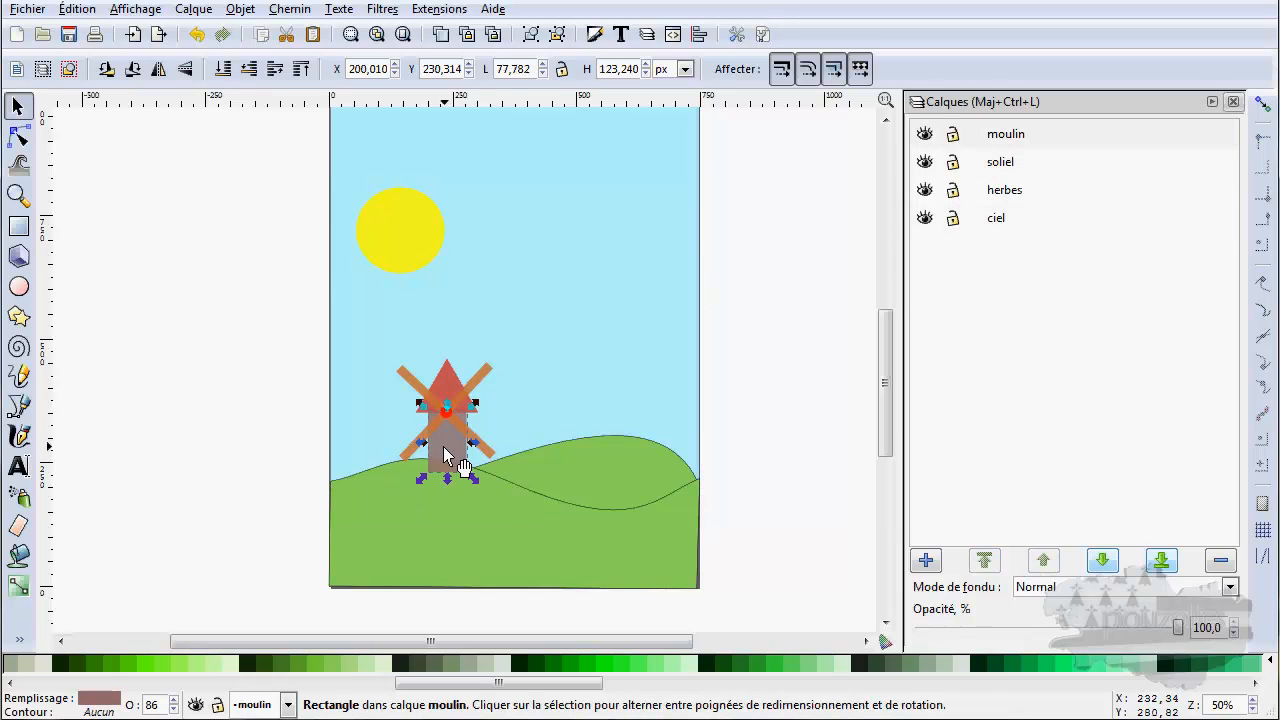
left_click(447, 390)
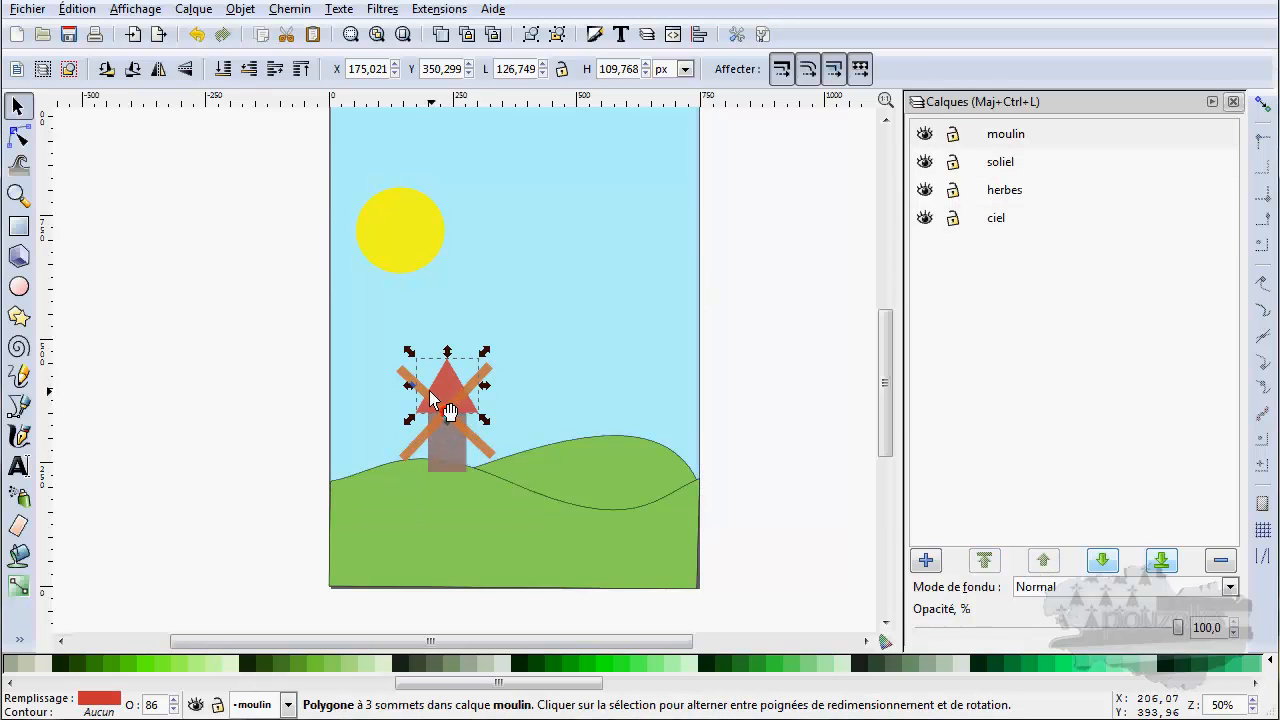
left_click(431, 399)
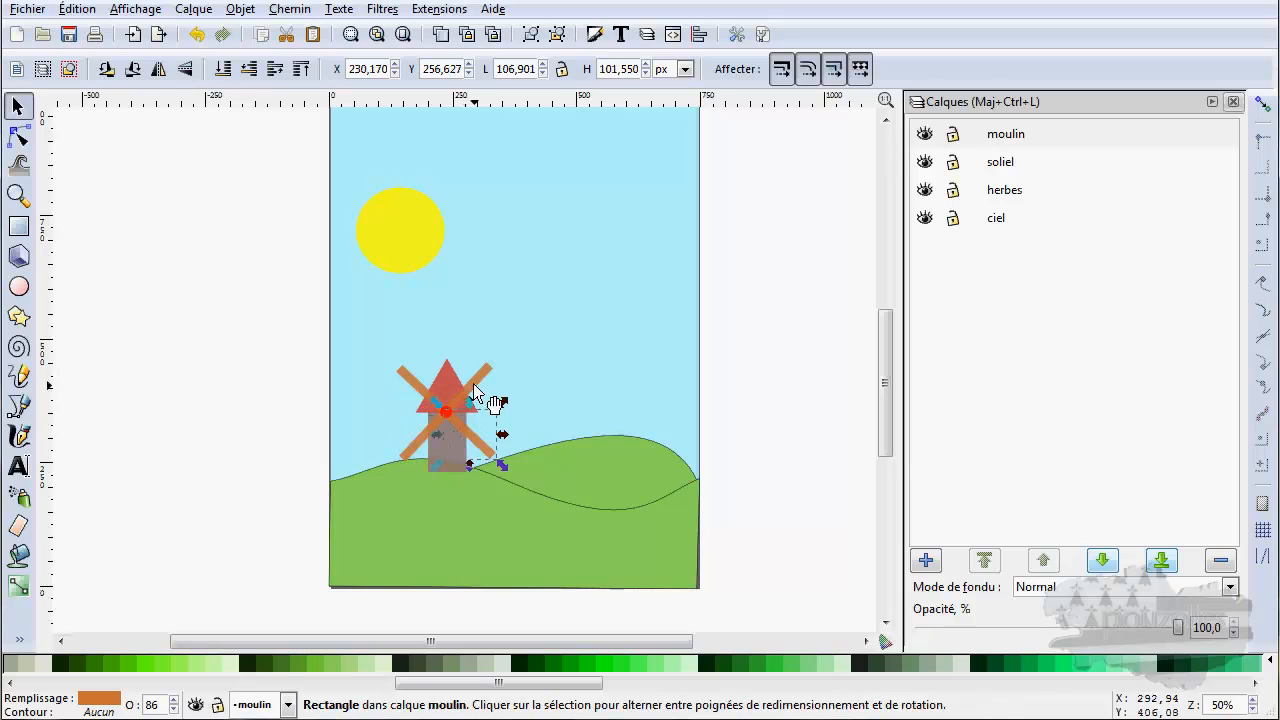
left_click(490, 406)
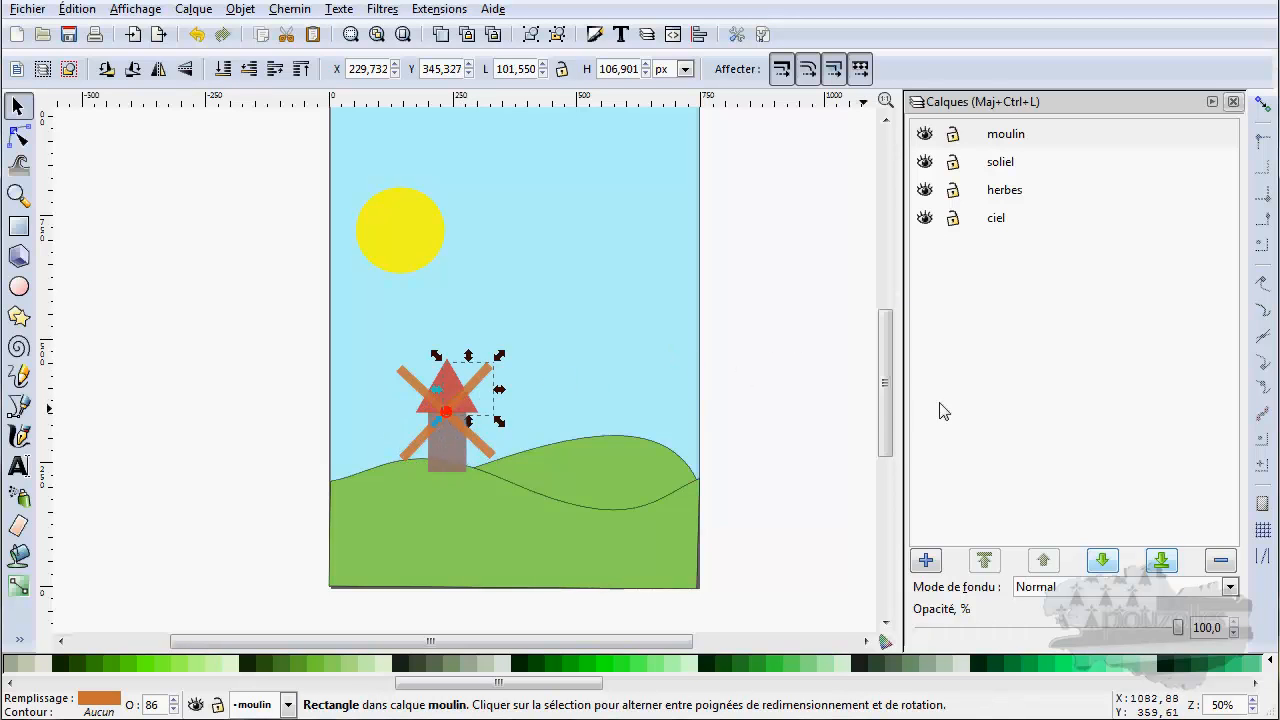
left_click(810, 410)
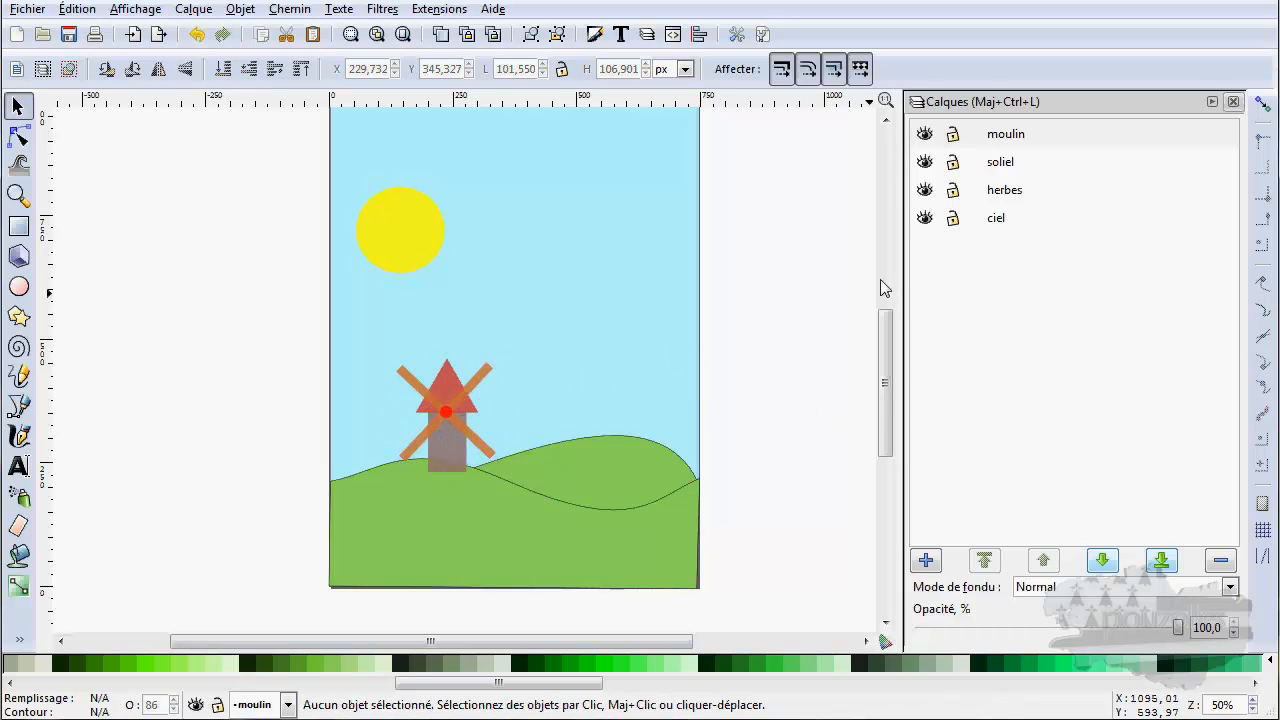
Hide and redisplay the moulin layer, and lock it to test whether the windmill can still be selected.
left_click(924, 134)
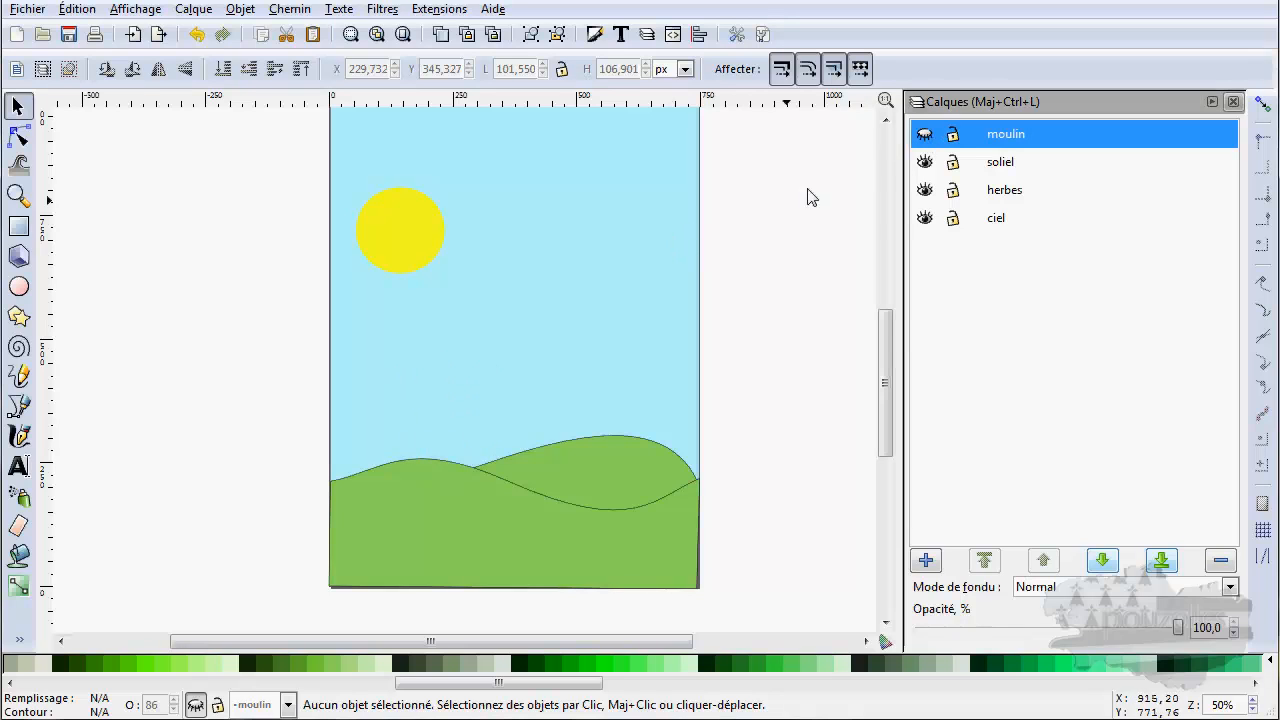
left_click(924, 134)
left_click(953, 136)
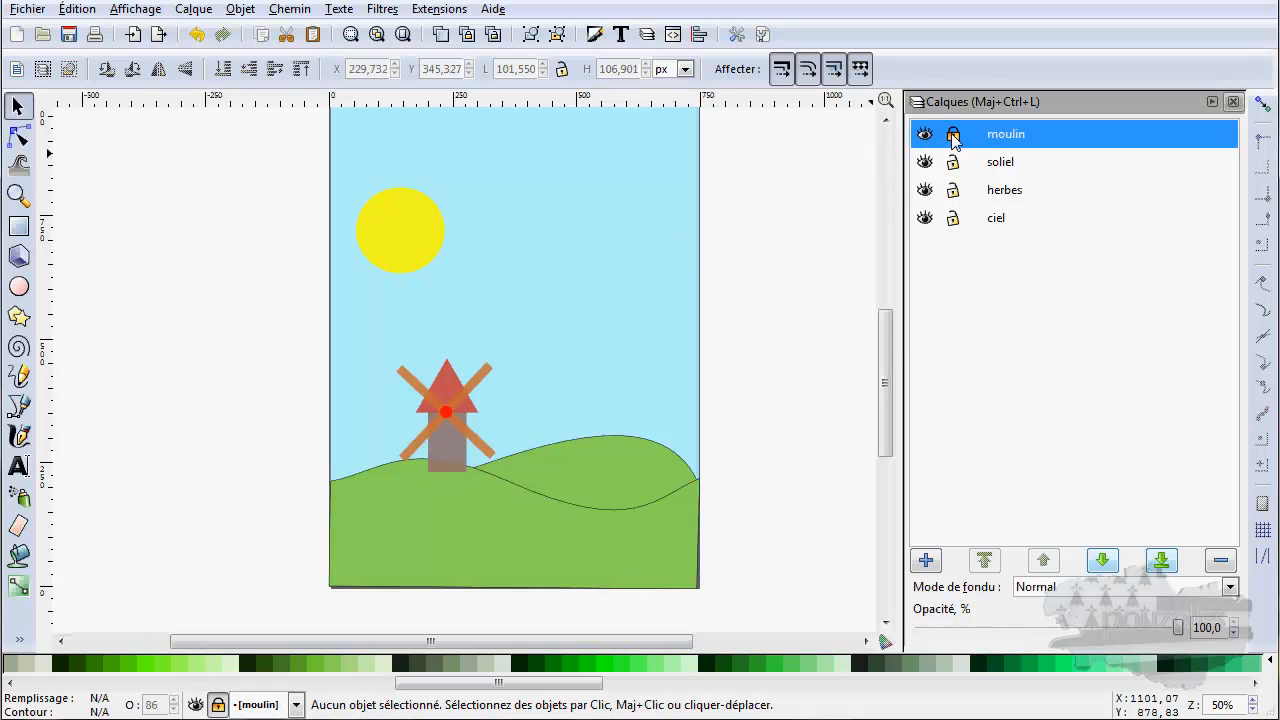
left_click(451, 439)
left_click(456, 398)
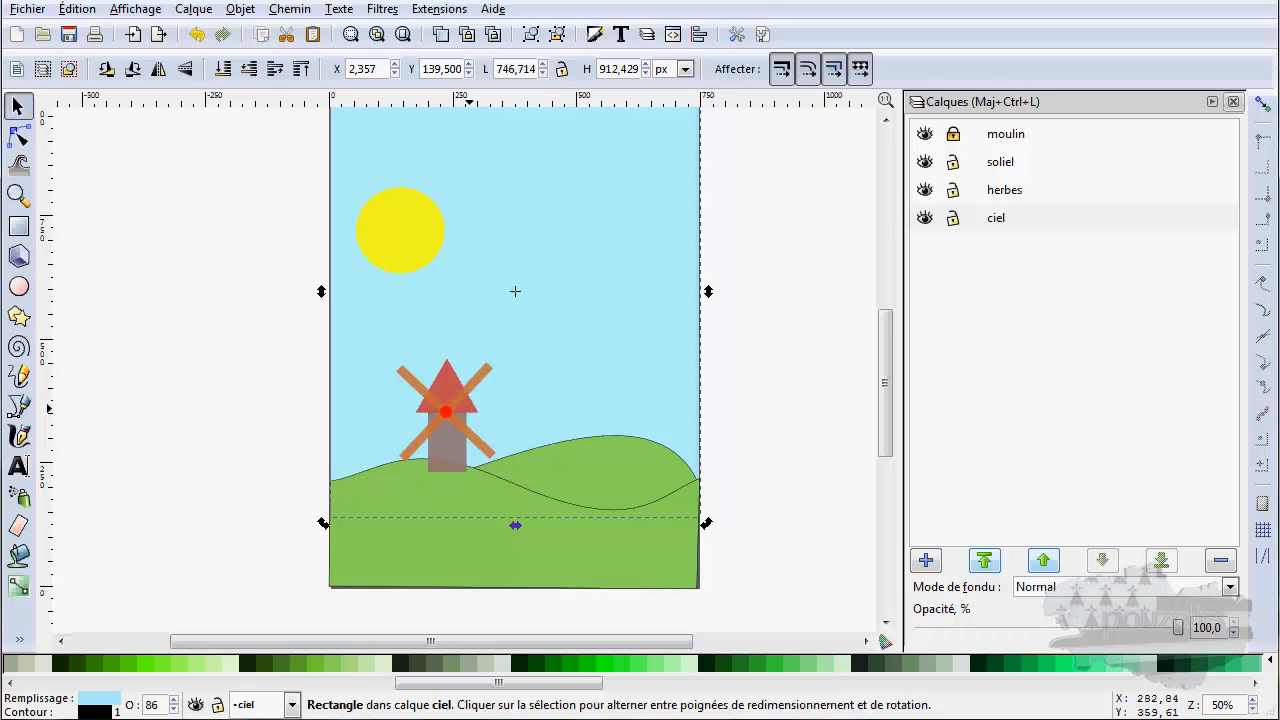
Move the right-hand hill to about X 213, Y 83 px and the sky rectangle up to about Y 164 px.
left_click(565, 446)
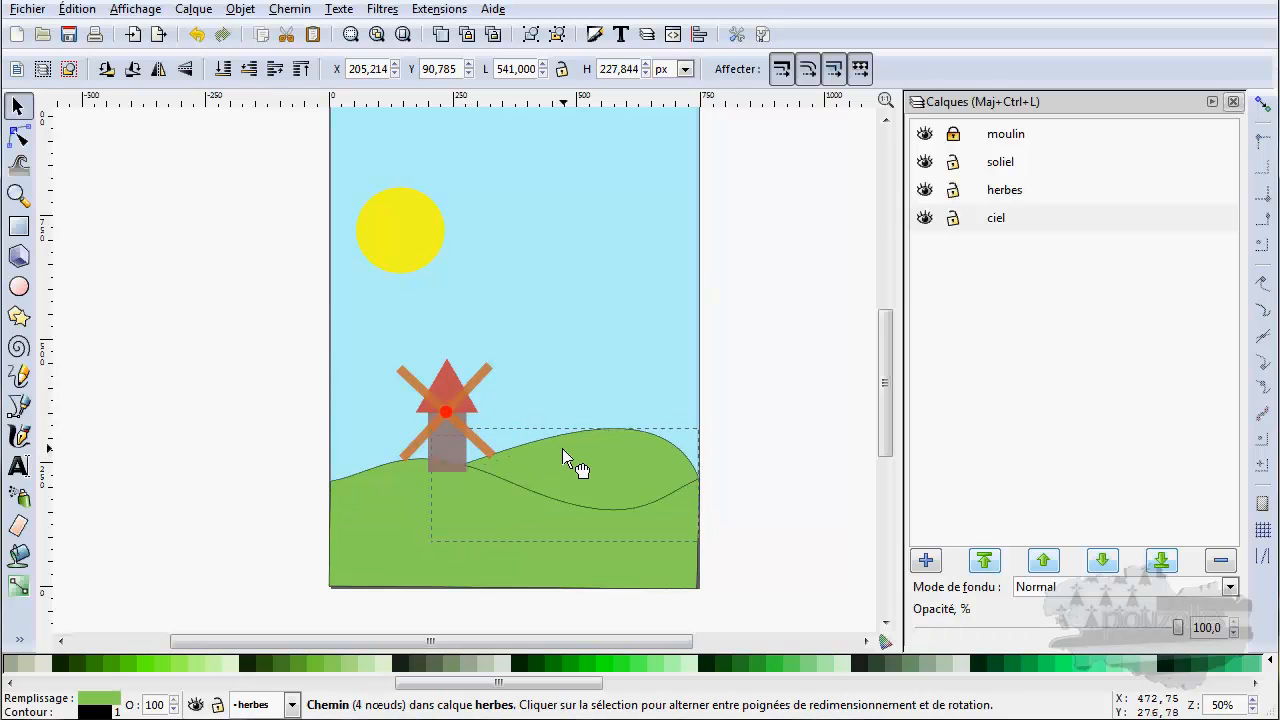
left_click_drag(563, 438, 567, 454)
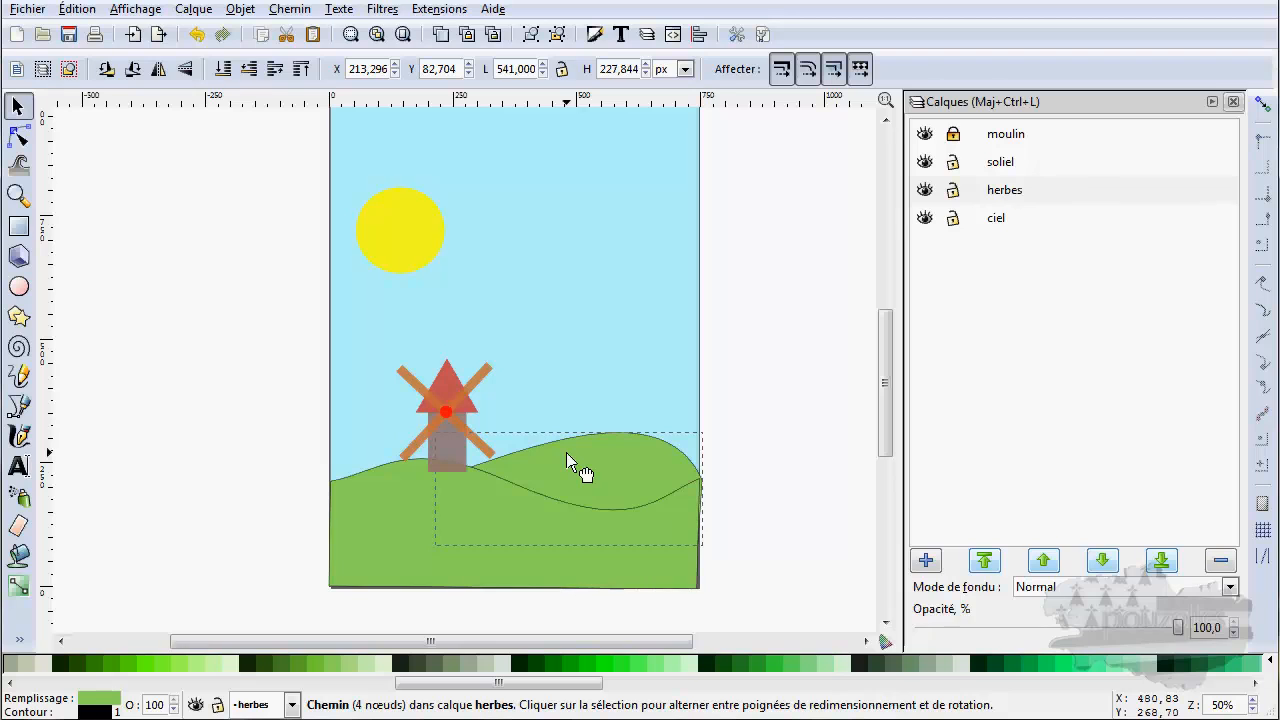
left_click(442, 369)
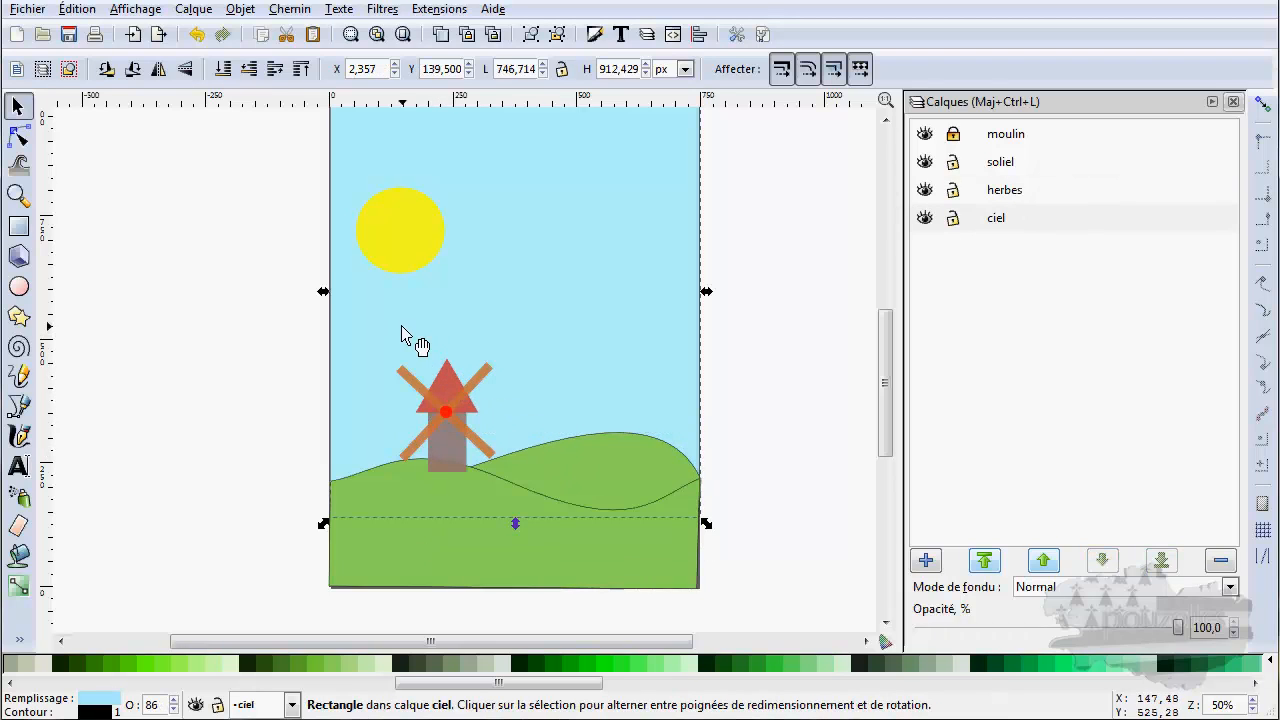
mouse_move(500, 296)
left_mouse_down()
mouse_move(474, 249)
mouse_move(497, 286)
mouse_move(523, 271)
mouse_move(498, 274)
left_mouse_up()
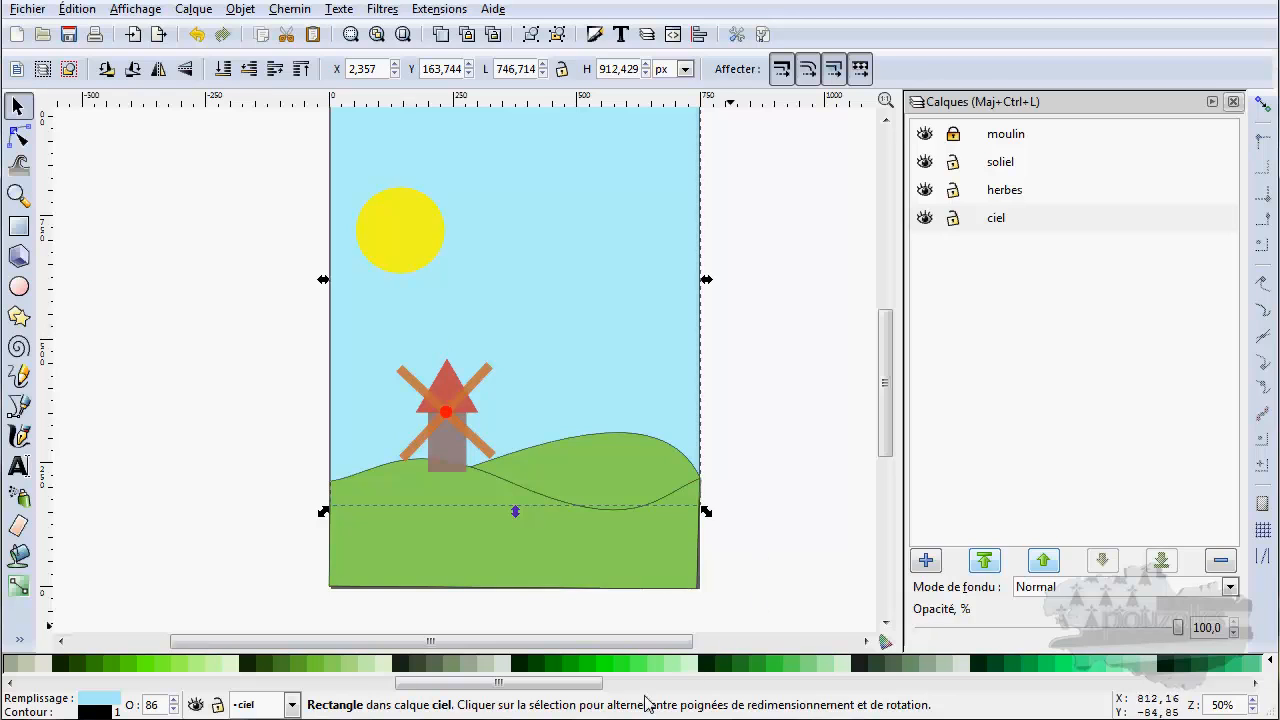
left_click(766, 486)
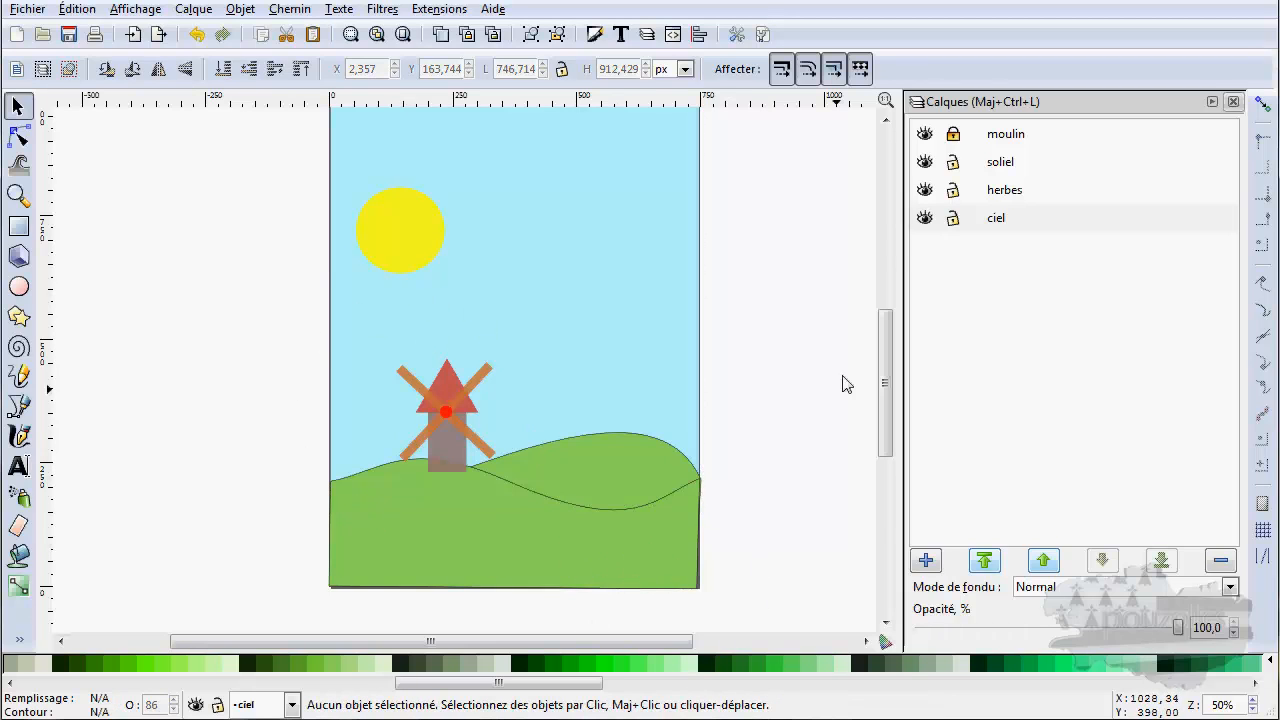
Lock the soliel, herbes and ciel layers.
left_click(953, 163)
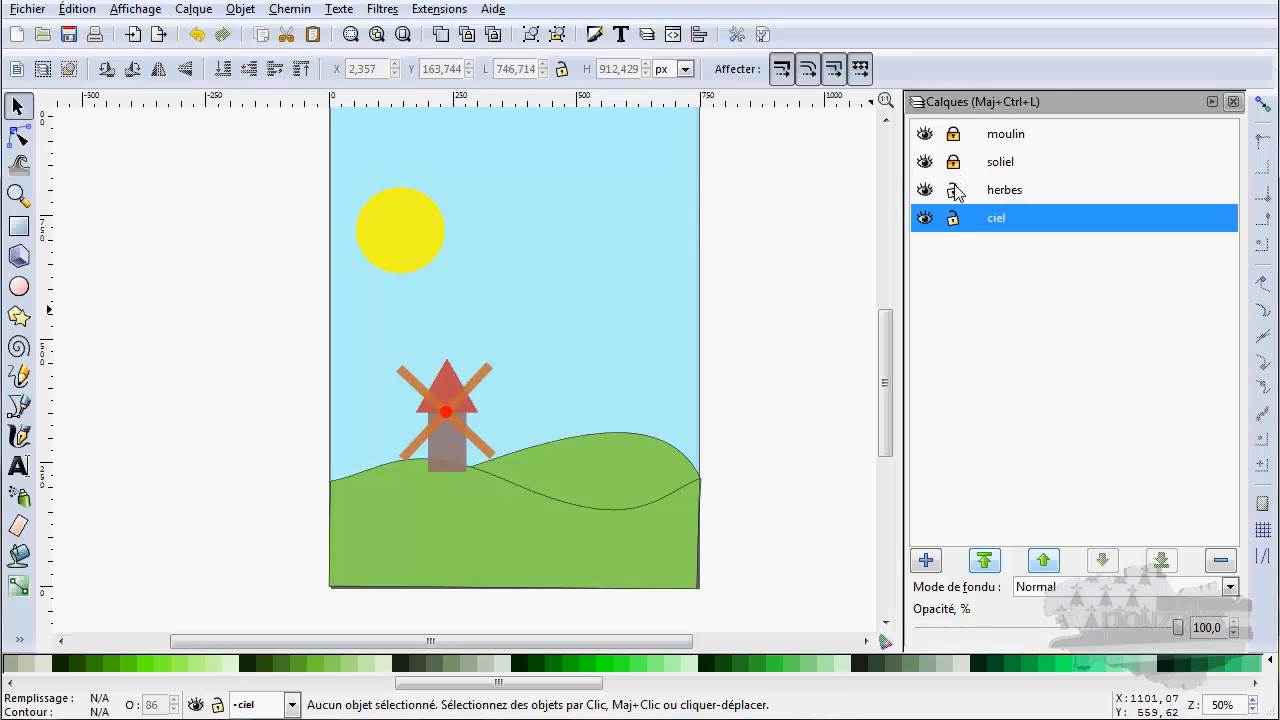
left_click(953, 190)
left_click(953, 218)
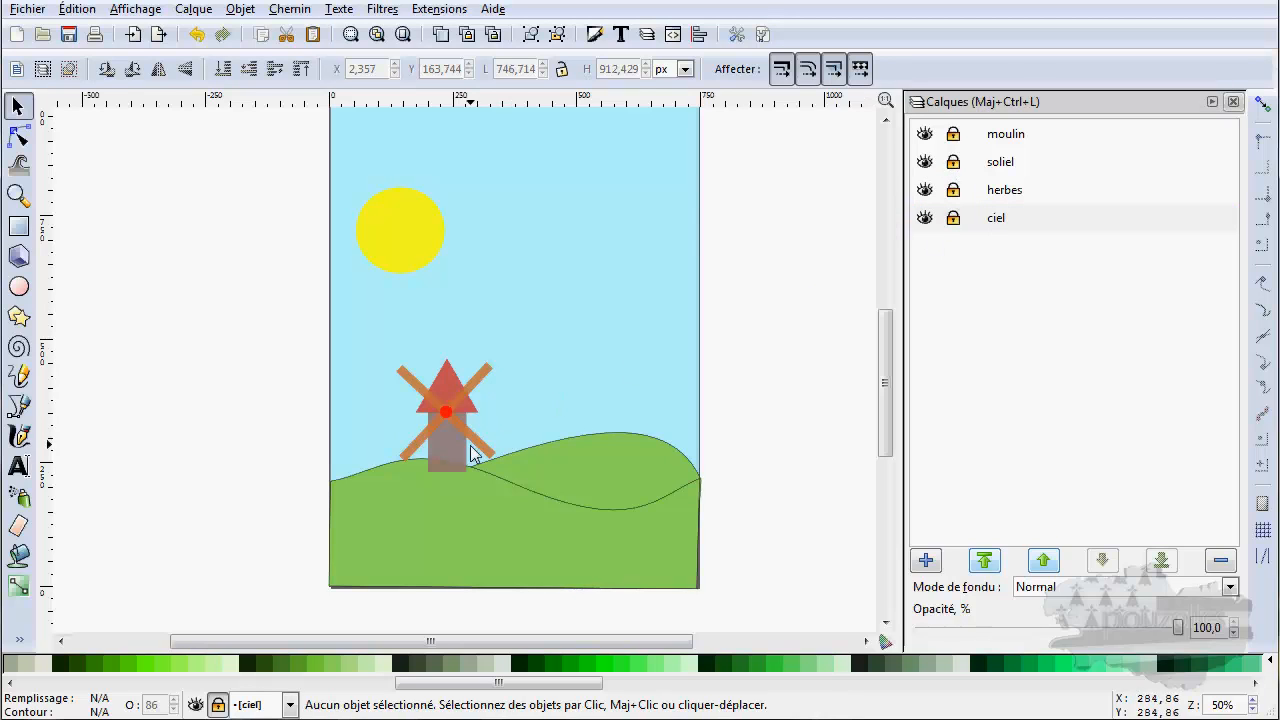
Try to move the locked windmill and to select the locked artwork with large selection frames.
mouse_move(432, 412)
left_mouse_down()
mouse_move(594, 324)
mouse_move(437, 416)
left_mouse_up()
left_click_drag(662, 220, 243, 650)
left_click_drag(780, 309, 194, 536)
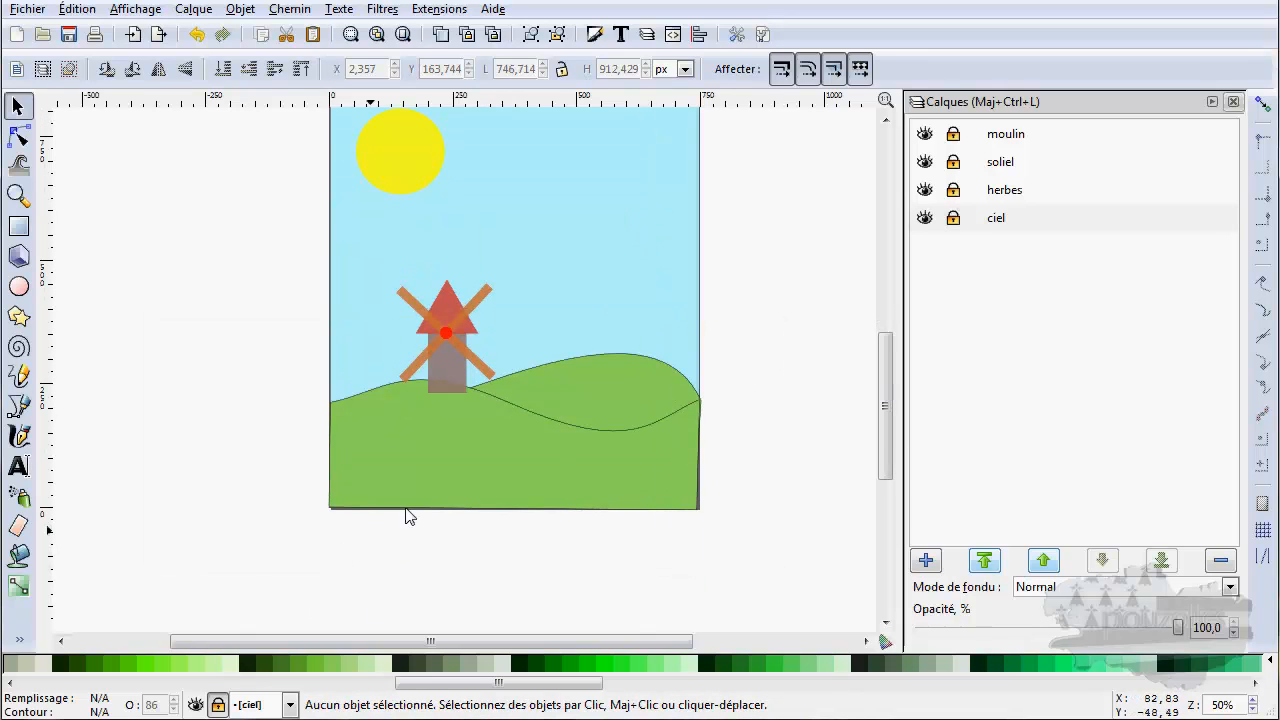
scroll(437, 479, "up", 3)
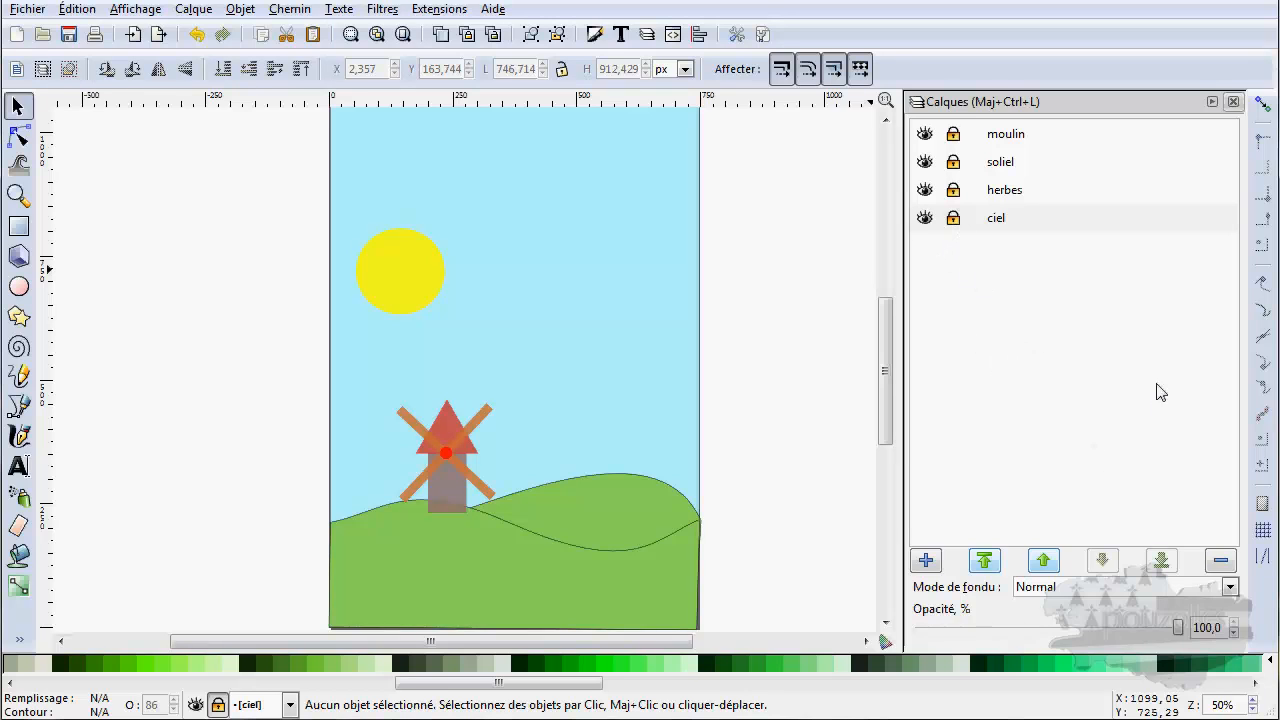
left_click(925, 560)
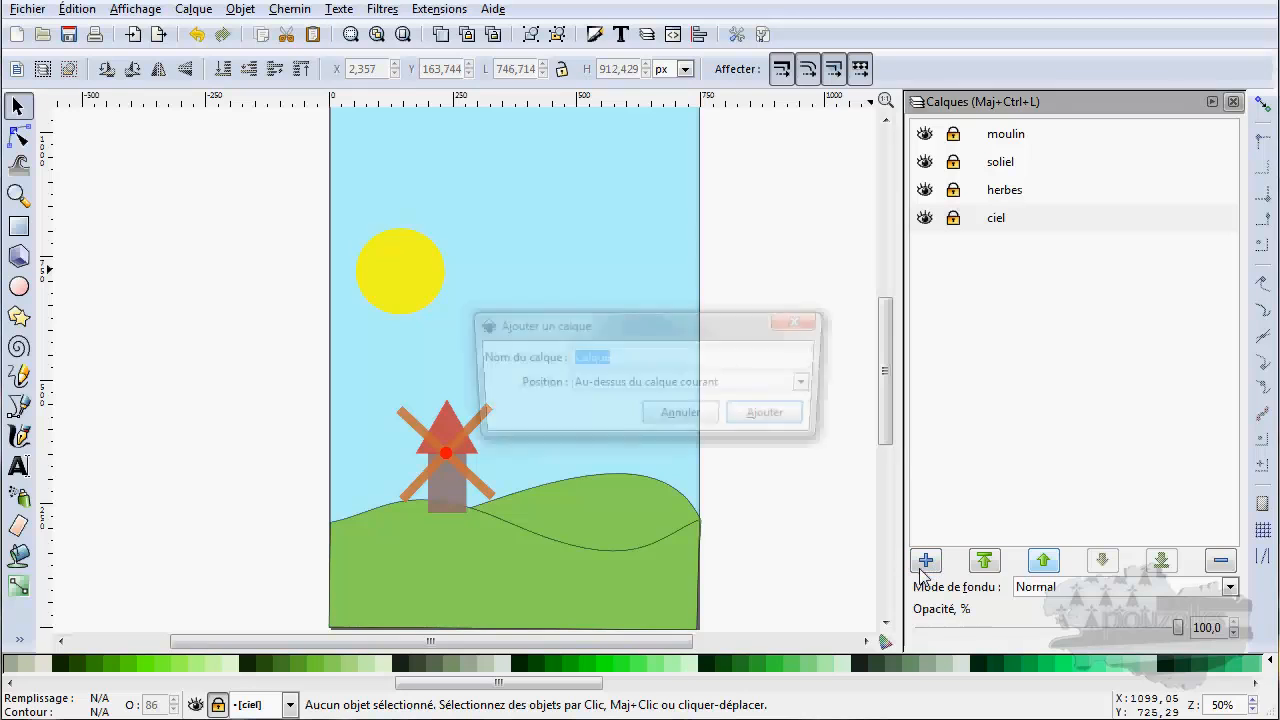
left_click(704, 421)
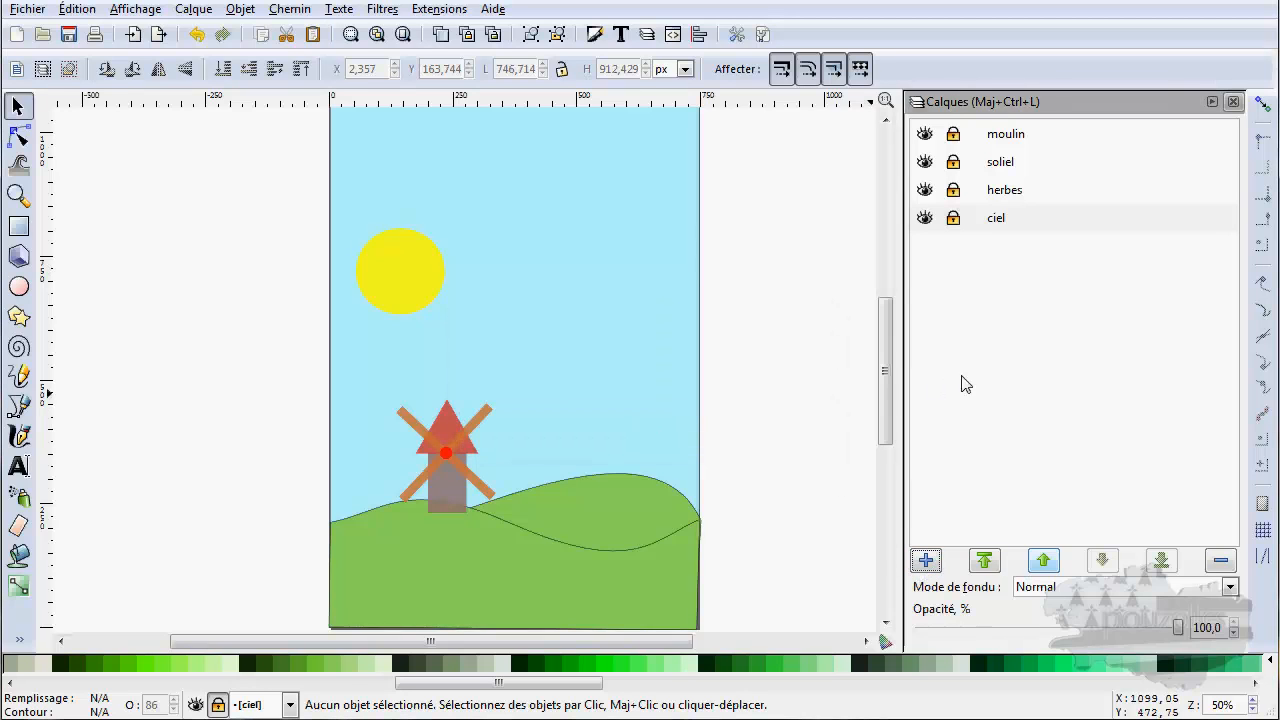
left_click(978, 142)
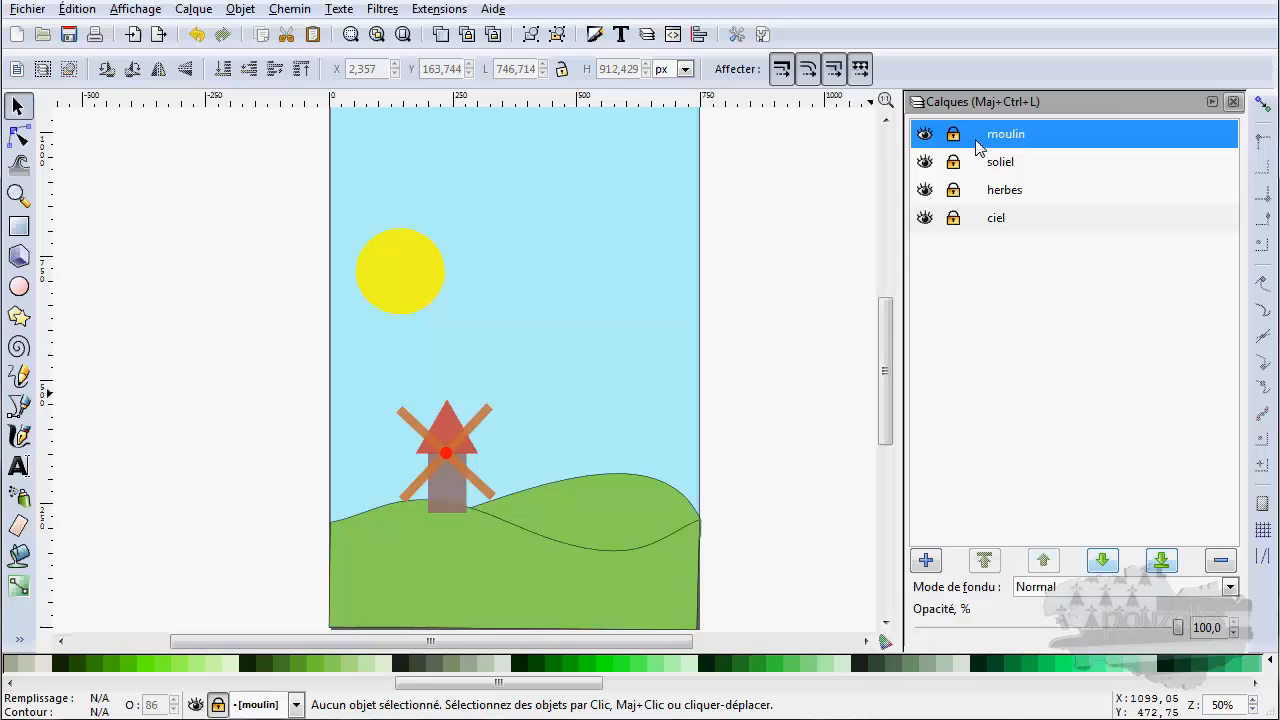
left_click(925, 560)
left_click(704, 421)
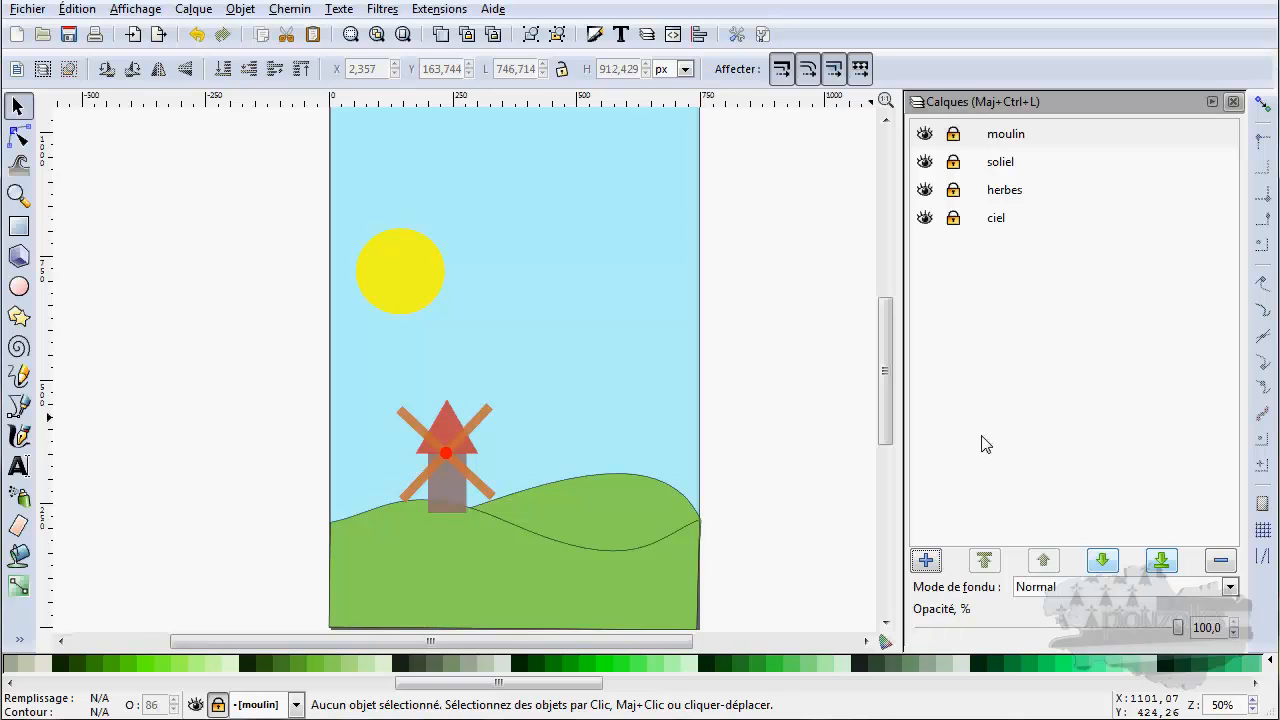
Unlock the moulin, soliel, herbes and ciel layers.
left_click(955, 140)
left_click(953, 163)
left_click(953, 190)
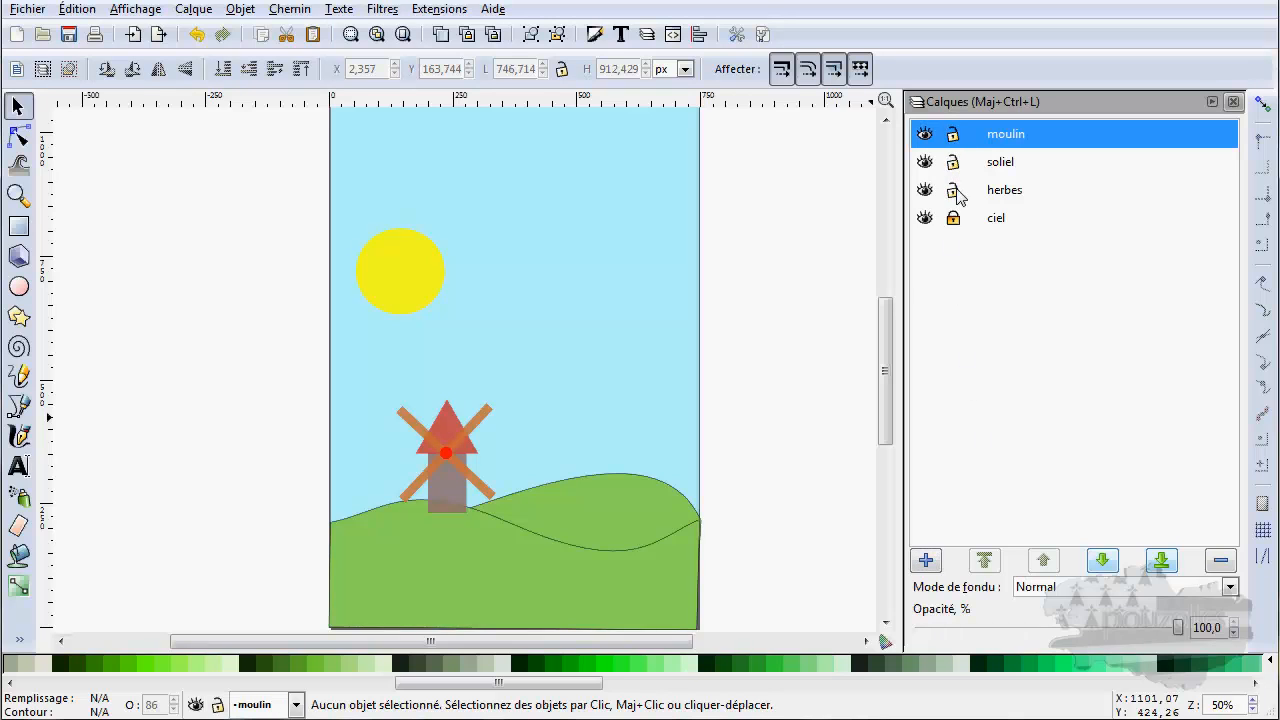
left_click(953, 218)
Add a layer named Calque above the moulin layer, and delete it again.
left_click(925, 561)
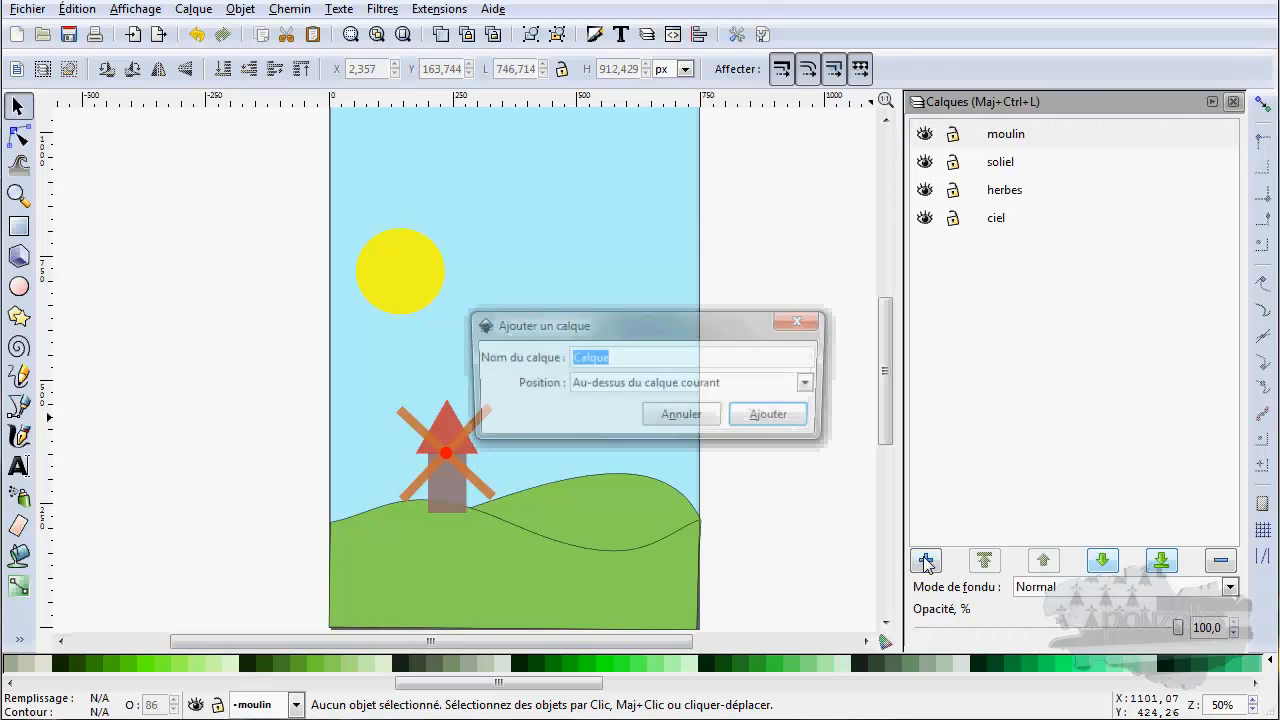
left_click(775, 418)
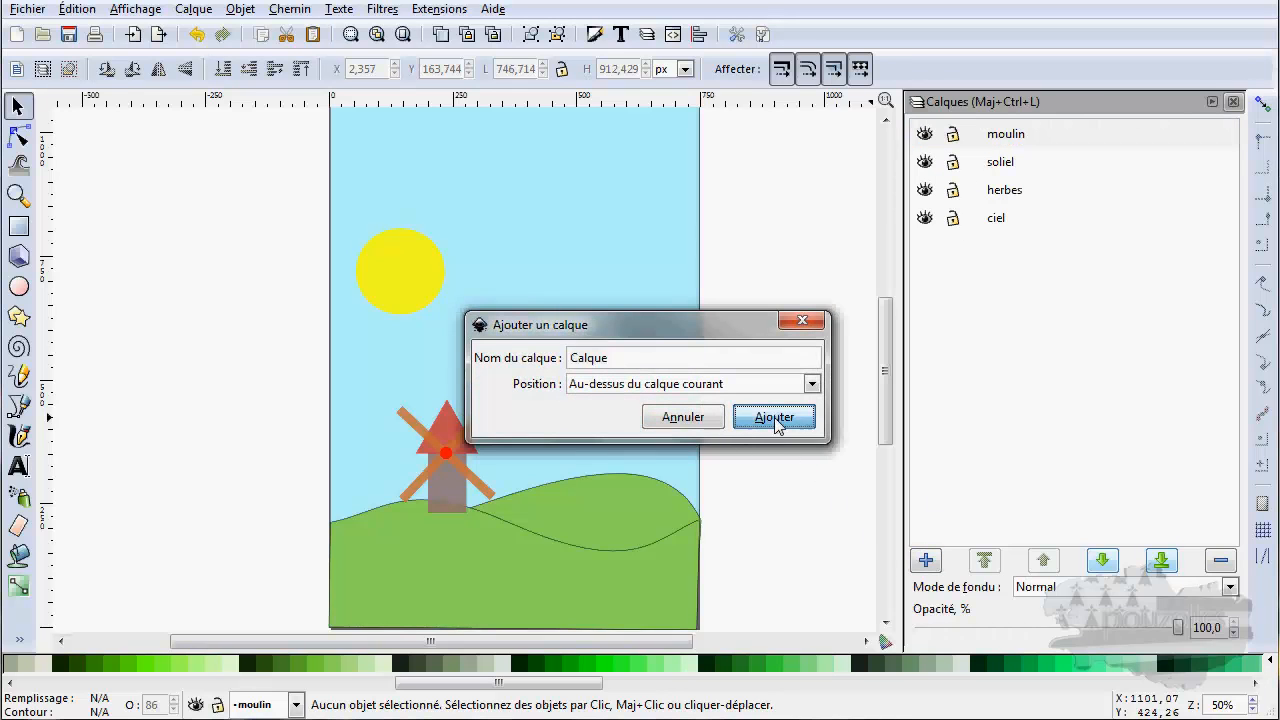
double_click(1007, 134)
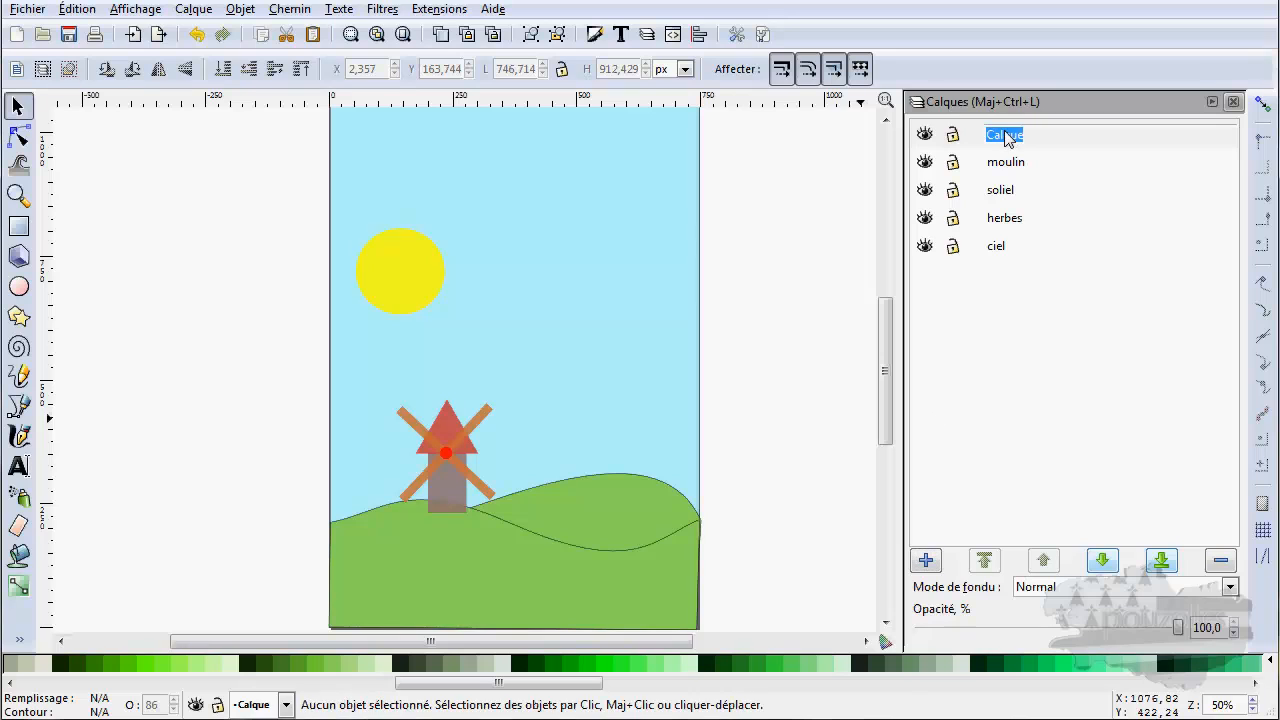
left_click(971, 136)
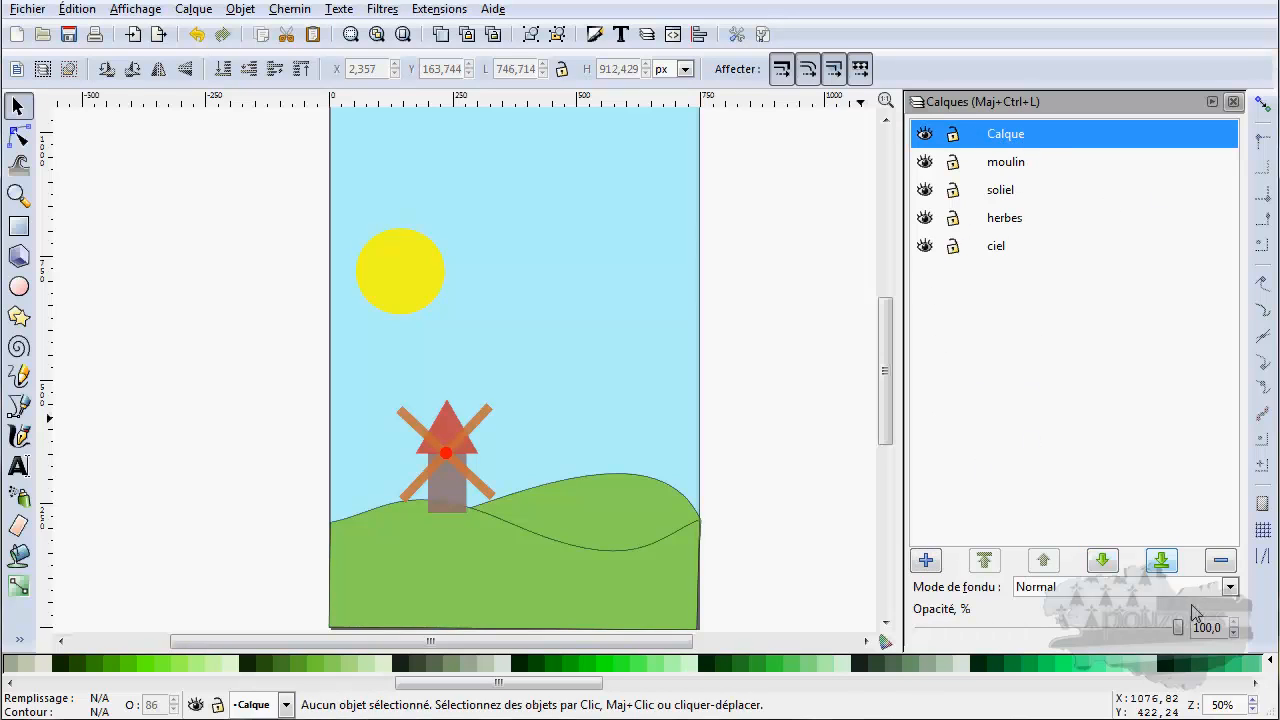
left_click(1222, 561)
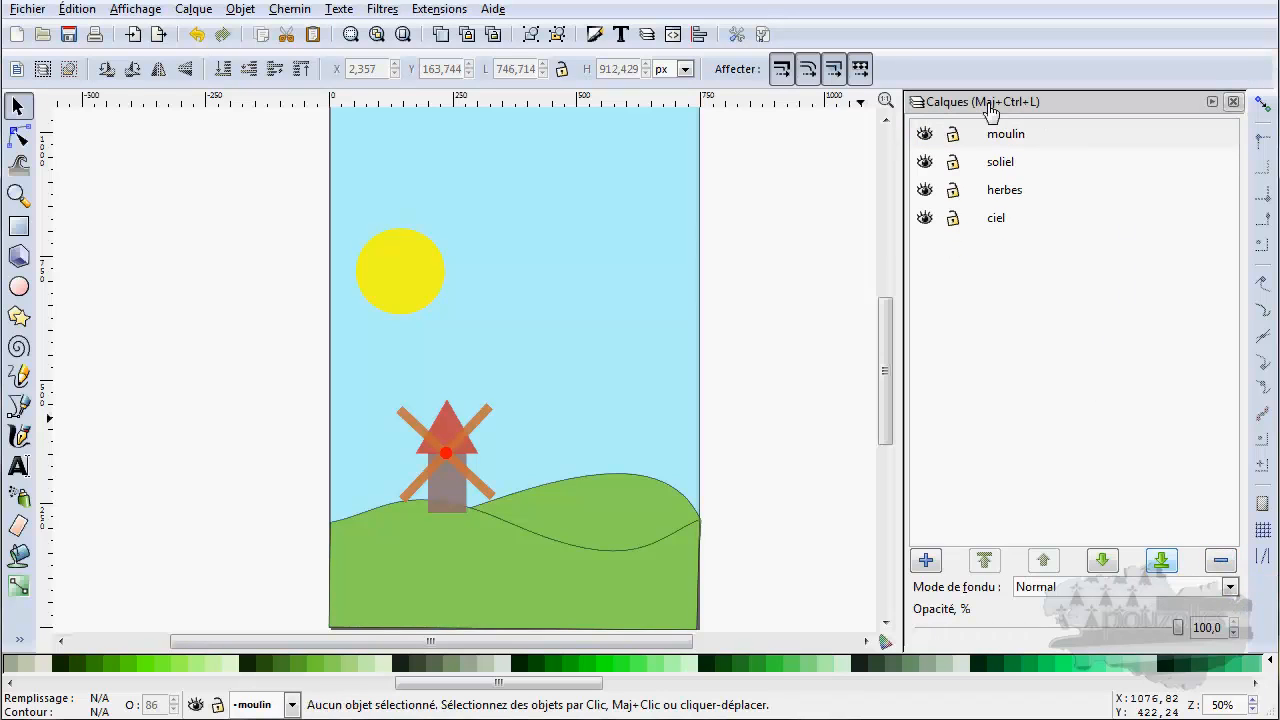
Lock the moulin layer and try to move the locked windmill, selecting the green hills behind it.
left_click(975, 140)
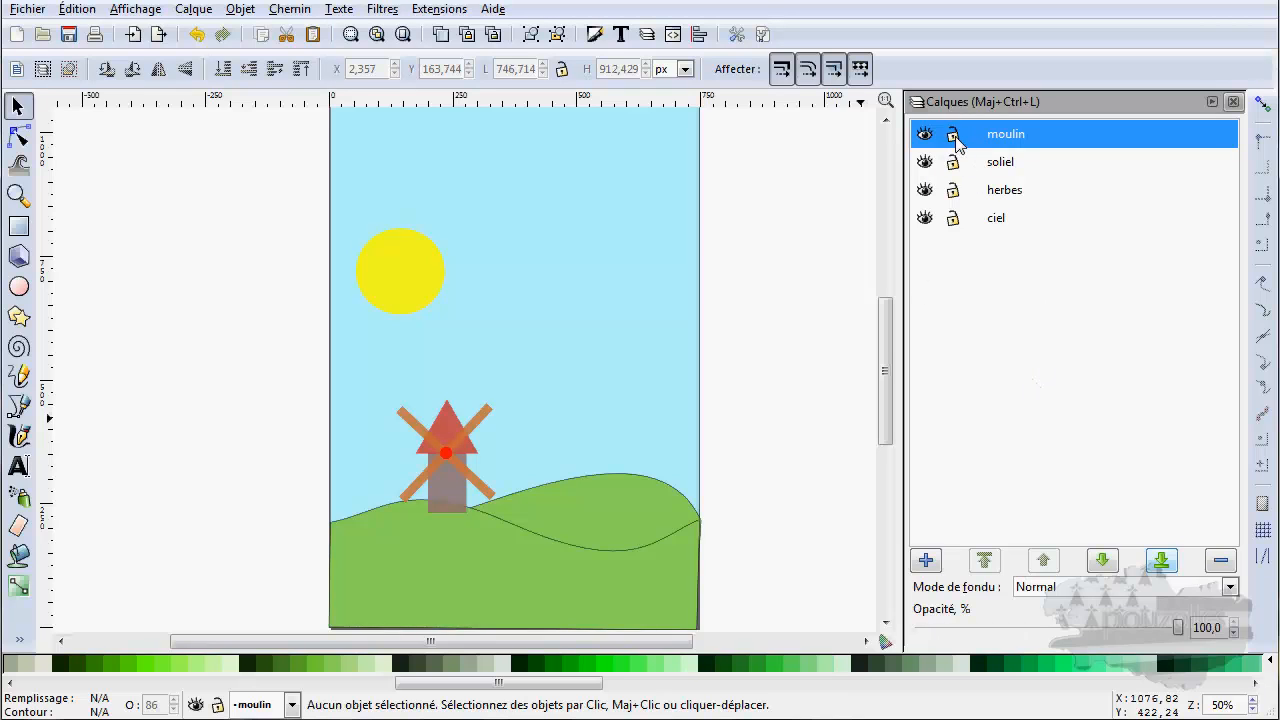
left_click(954, 135)
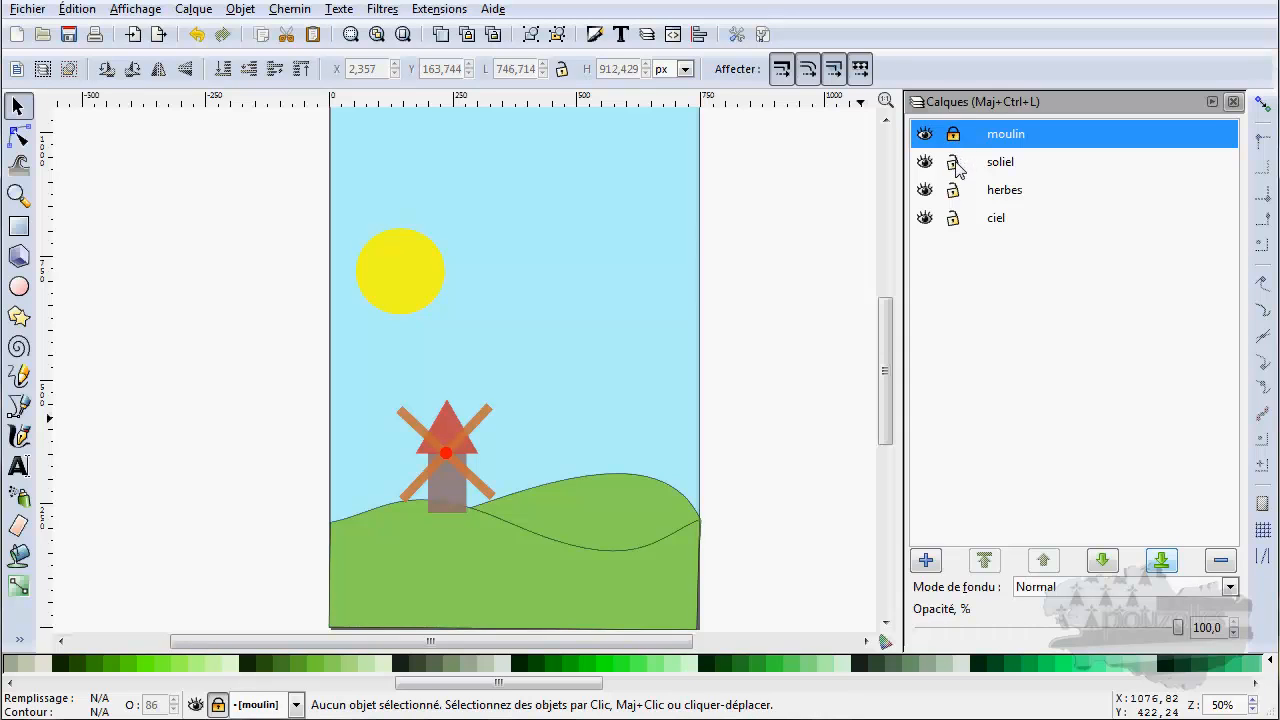
mouse_move(449, 493)
left_mouse_down()
mouse_move(482, 463)
mouse_move(486, 480)
mouse_move(454, 483)
left_mouse_up()
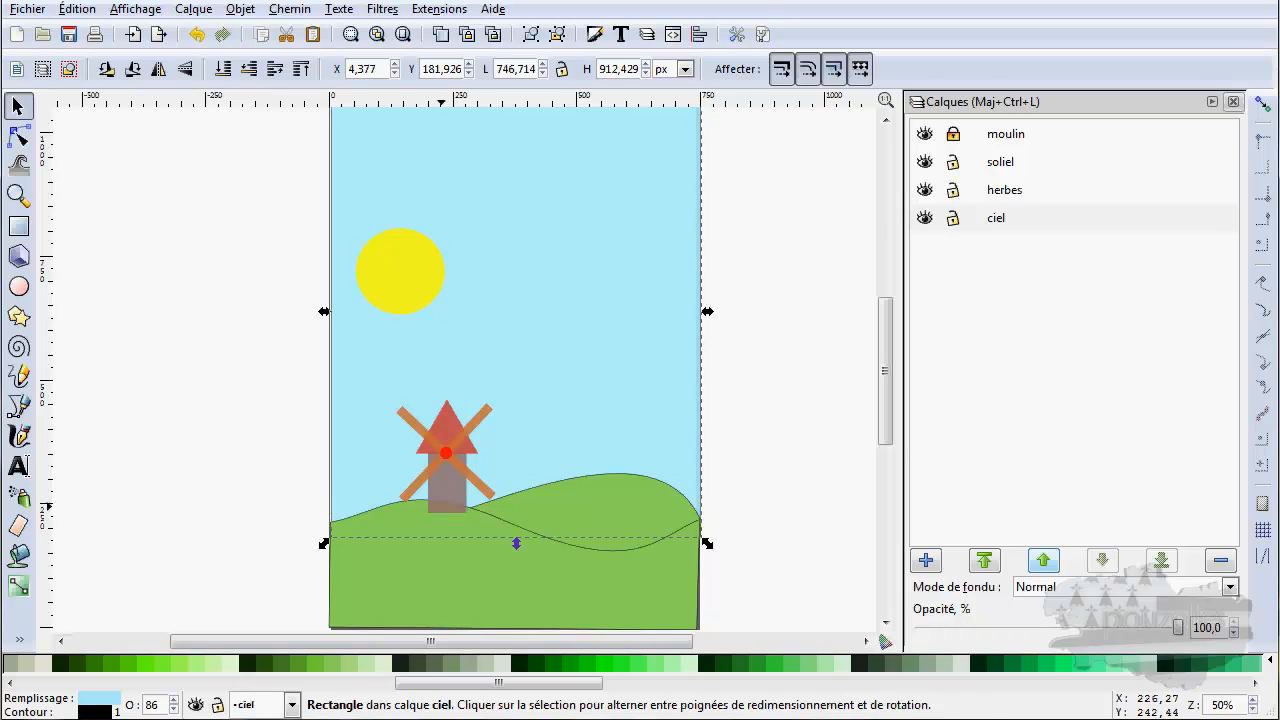
left_click(442, 507)
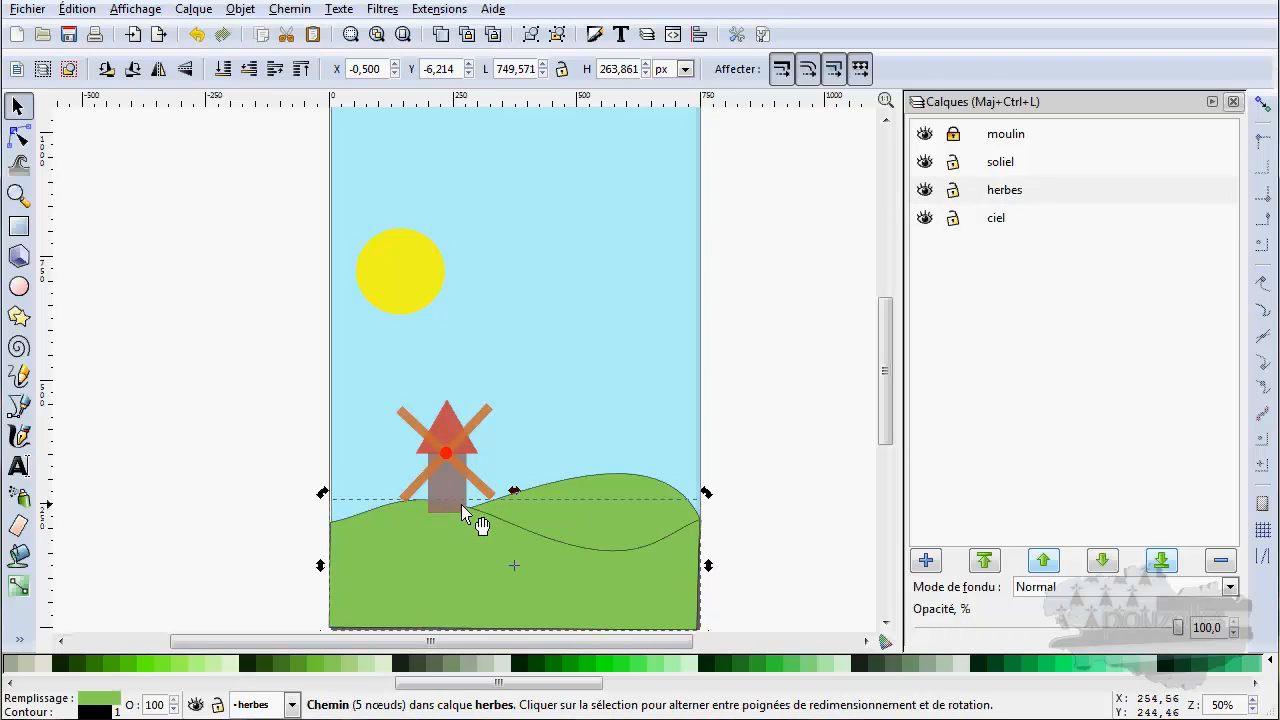
left_click(554, 519)
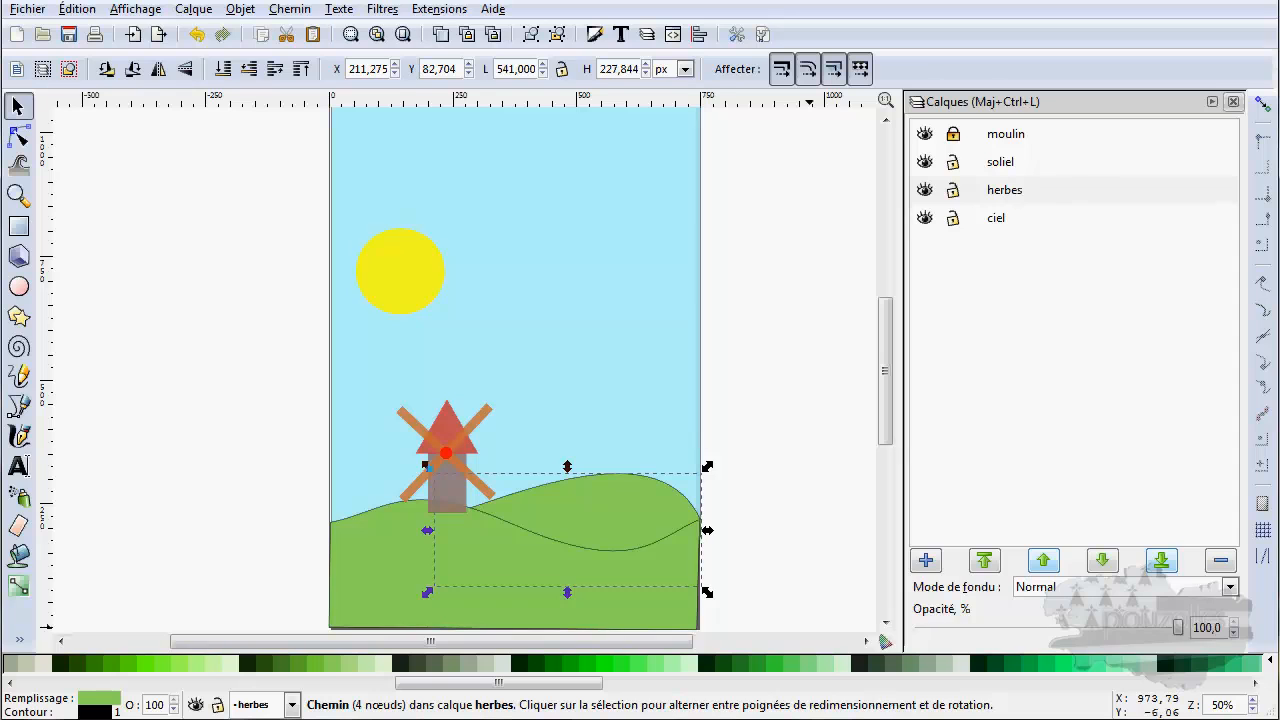
Switch to the drawing of the red-haired woman and toggle the meche layer's visibility off and on.
left_click(965, 705)
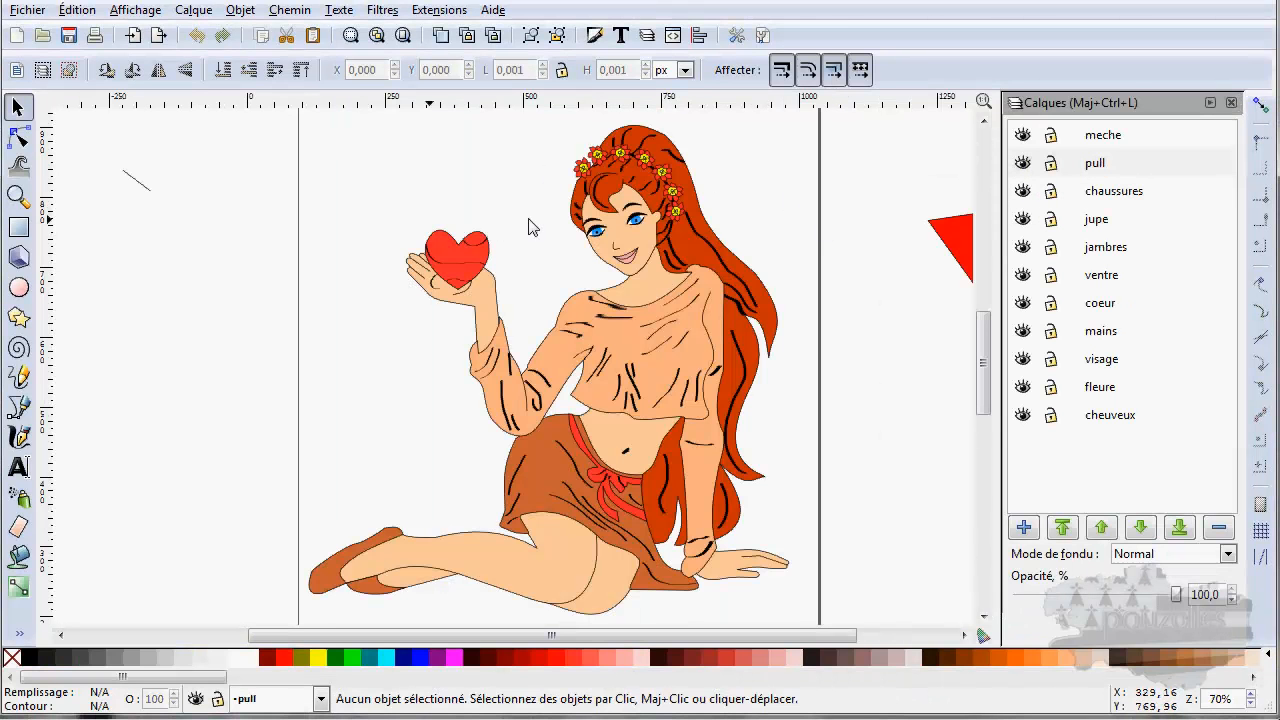
left_click(1021, 137)
left_click(1021, 137)
left_click(1021, 137)
left_click(1021, 137)
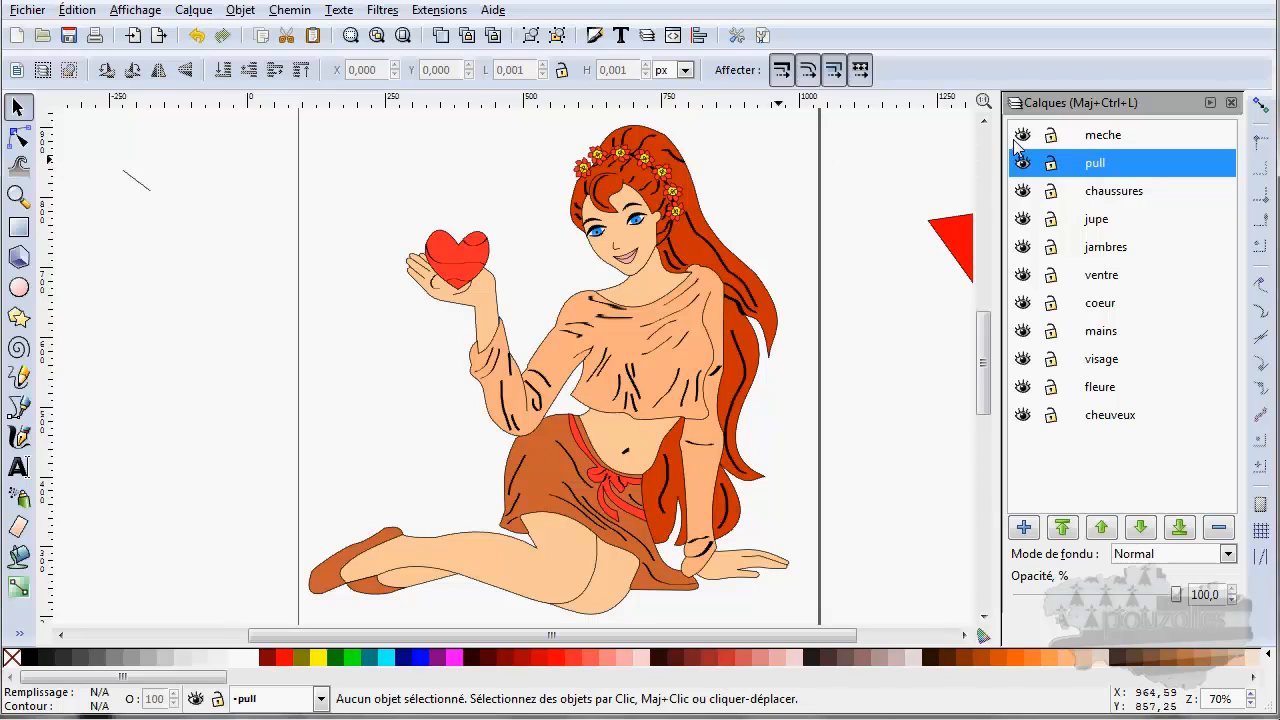
left_click(1021, 137)
left_click(1021, 137)
Hide and show the pull layer twice and the chaussures layer once to see what each contains.
left_click(1021, 164)
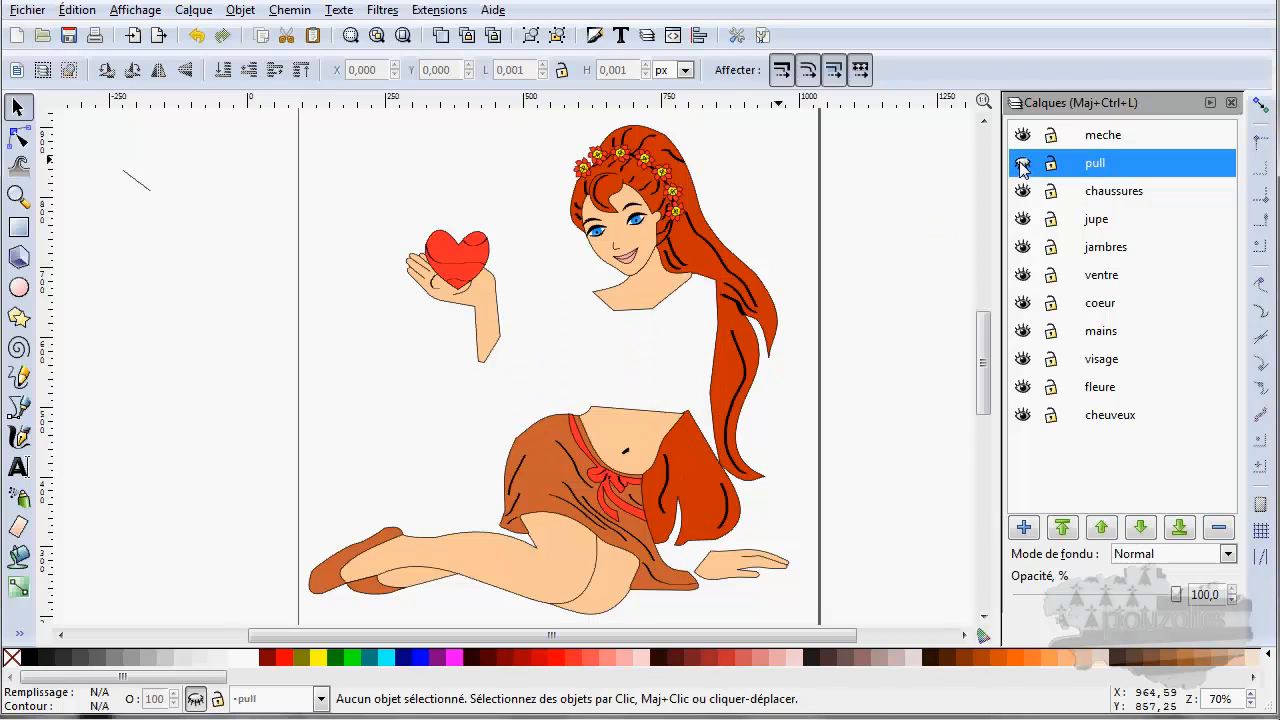
left_click(1021, 164)
left_click(1021, 164)
left_click(1021, 164)
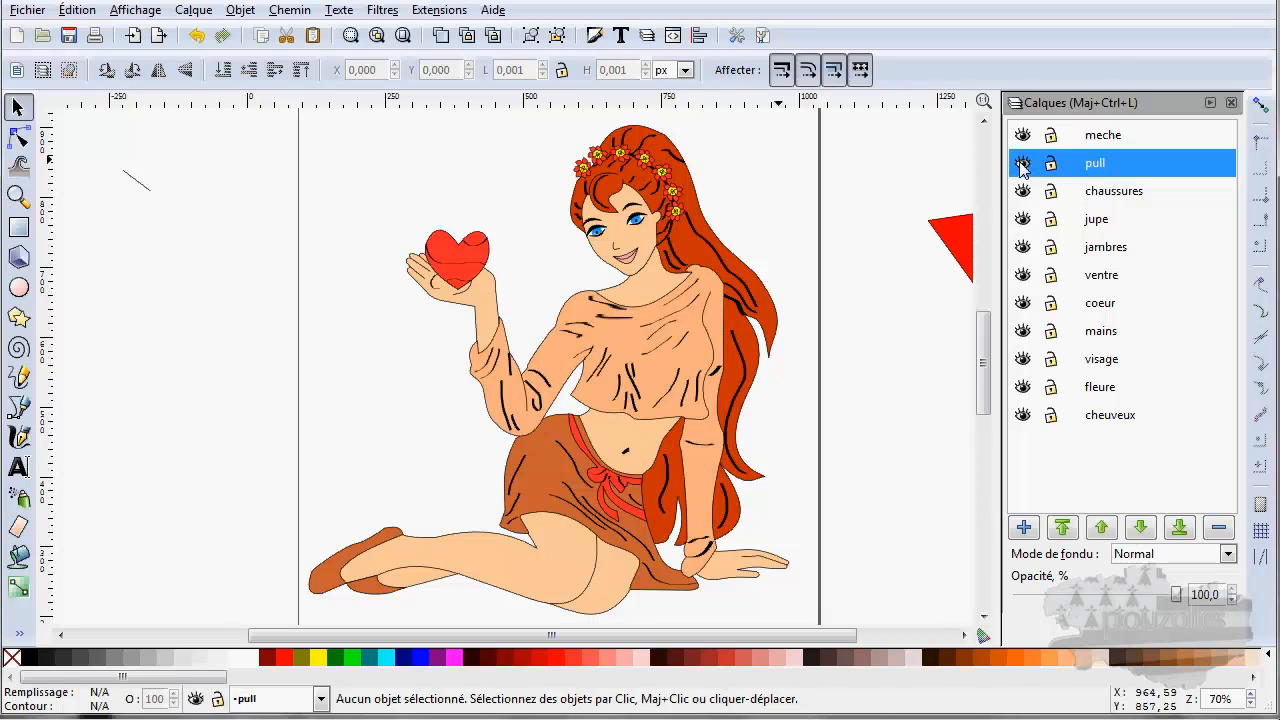
left_click(1022, 191)
left_click(1022, 191)
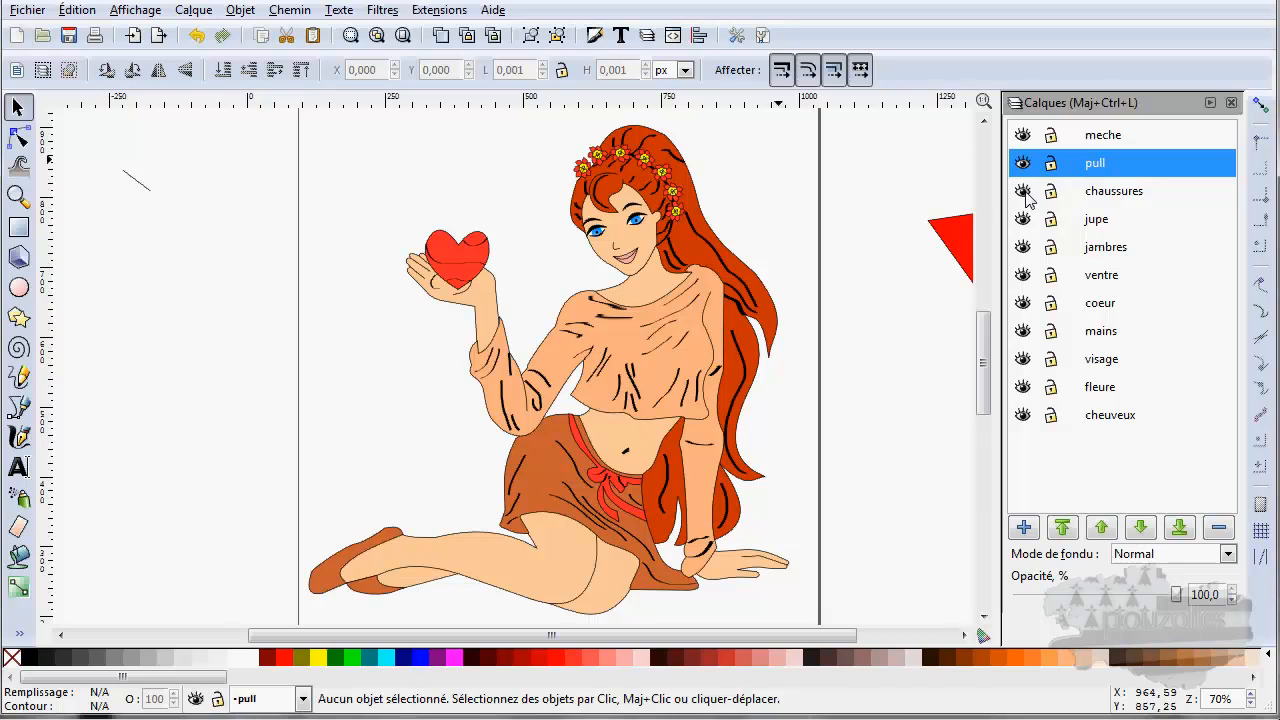
Hide and show the jupe, jambres and ventre layers one at a time to see their contents.
left_click(1022, 219)
left_click(1022, 219)
left_click(1022, 247)
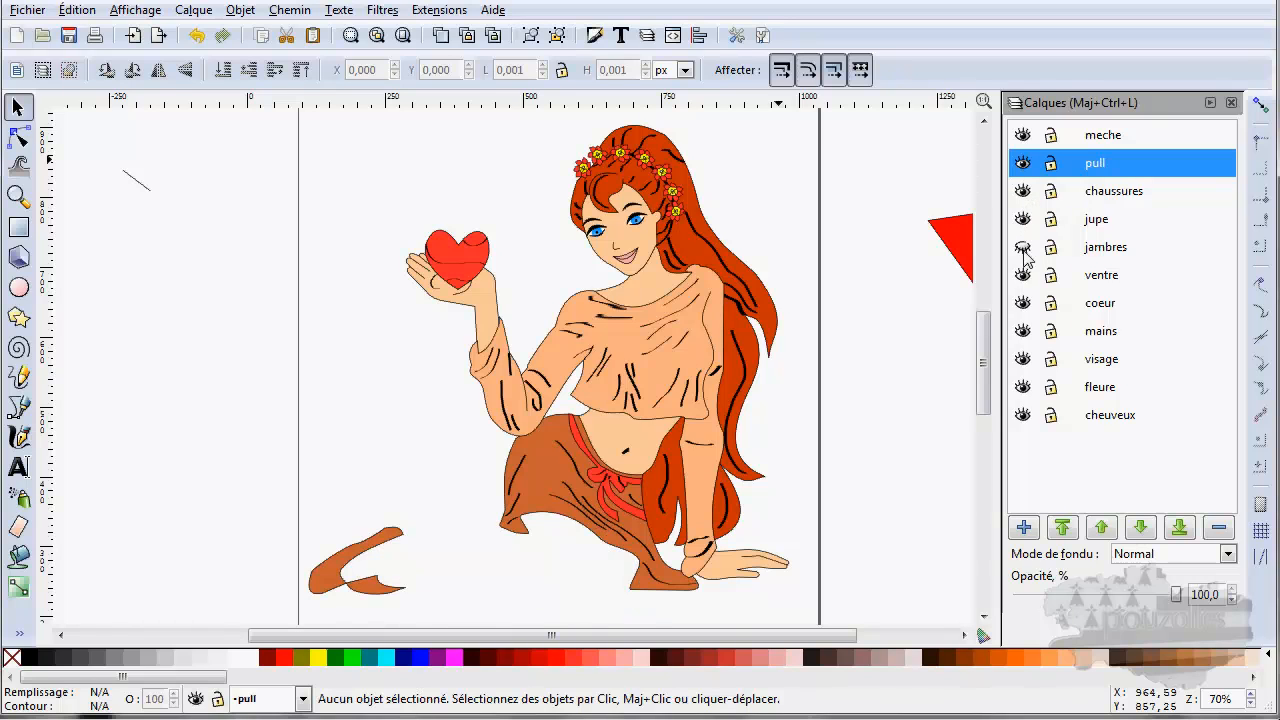
left_click(1022, 247)
left_click(1022, 275)
left_click(1022, 275)
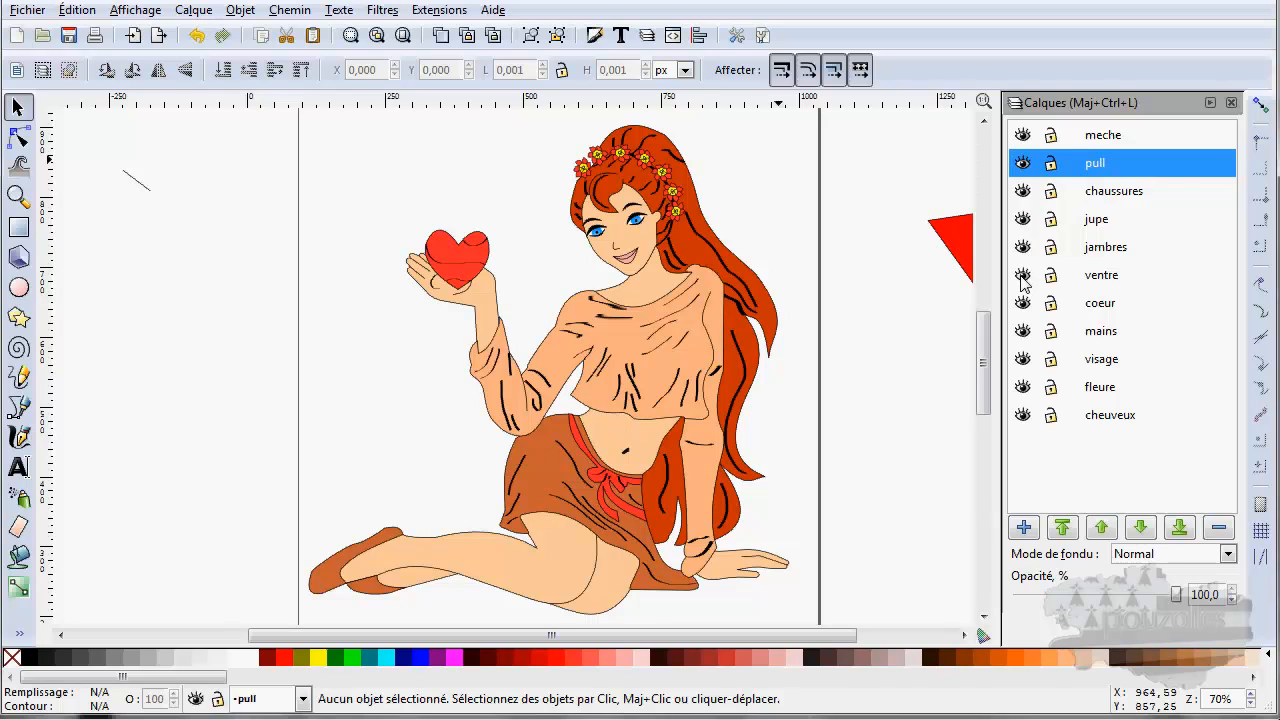
Hide and show the coeur, mains and visage layers one at a time to see their contents.
left_click(1022, 303)
left_click(1022, 303)
left_click(1022, 331)
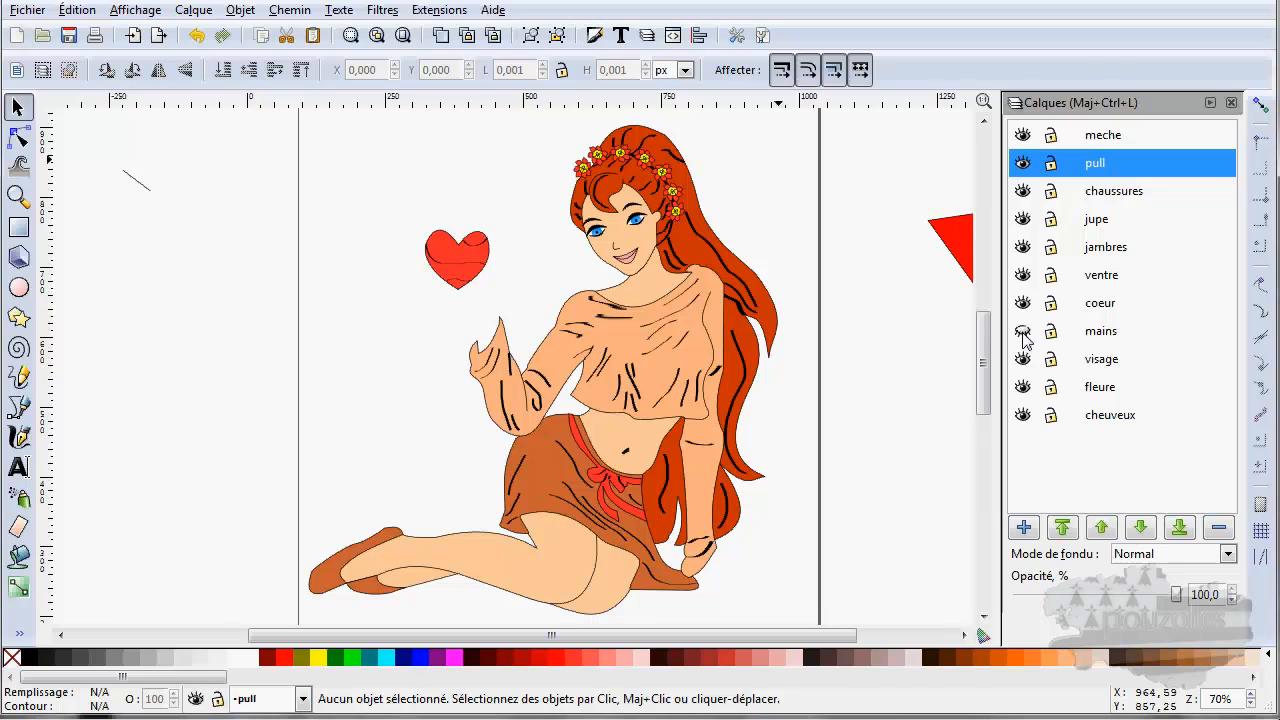
left_click(1022, 331)
left_click(1022, 359)
left_click(1022, 359)
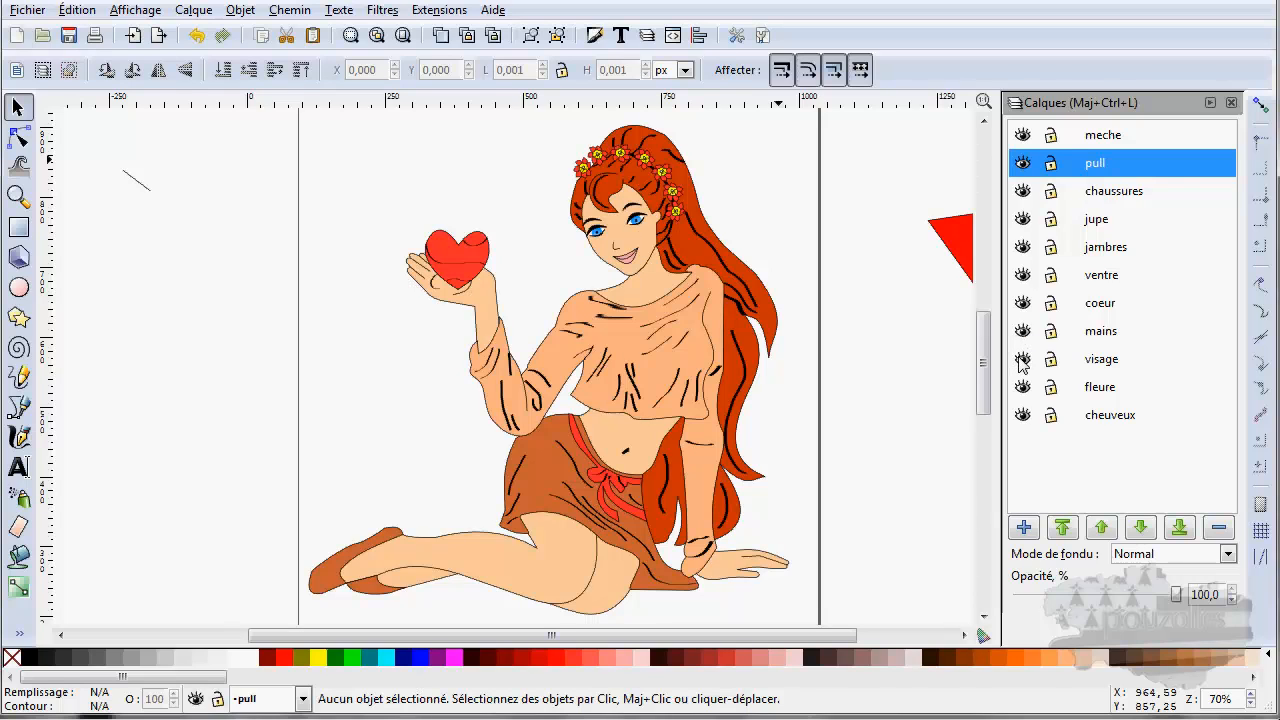
Hide and show the fleure layer twice and the cheuveux layer once to see their contents.
left_click(1023, 389)
left_click(1023, 389)
left_click(1023, 389)
left_click(1023, 389)
left_click(1023, 417)
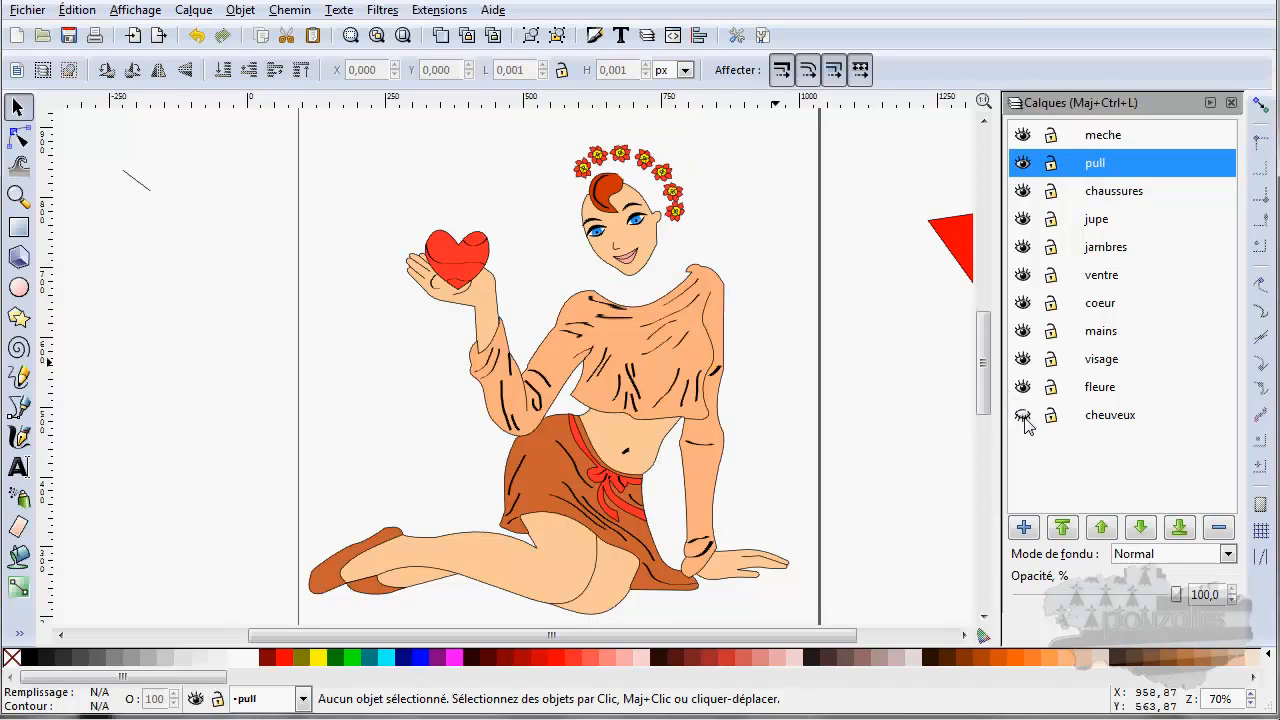
left_click(1023, 417)
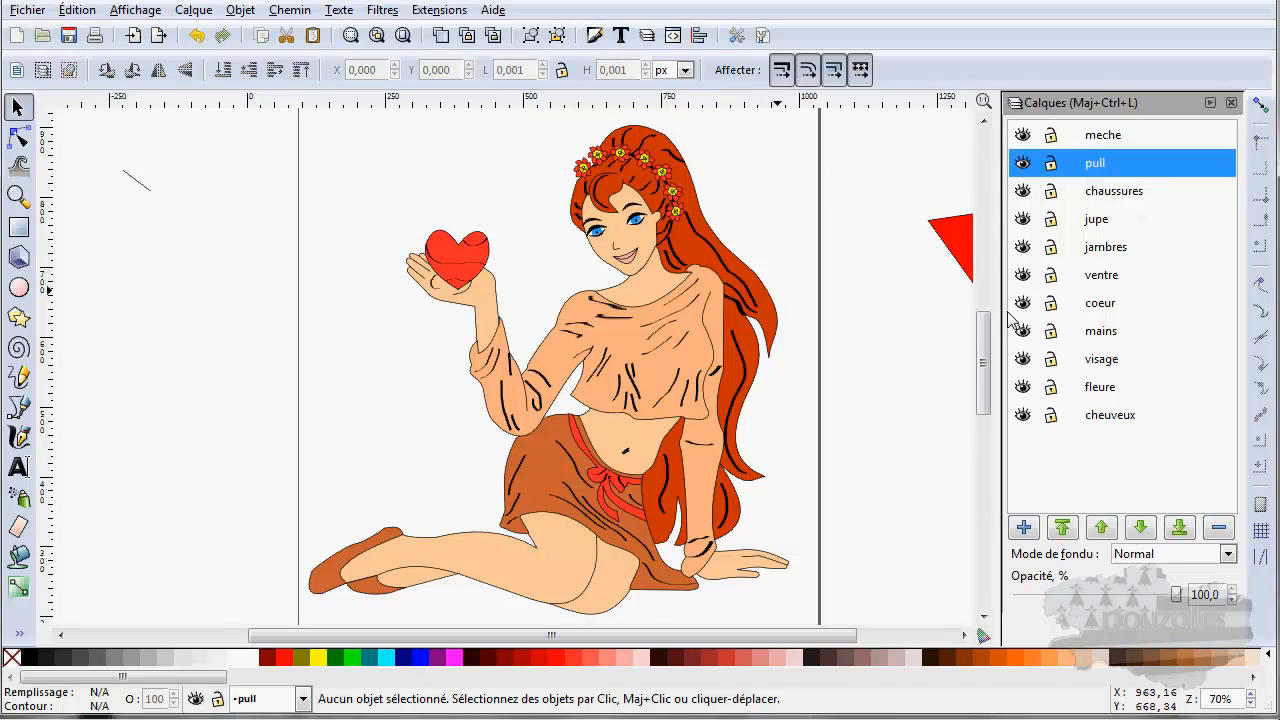
Make visage the current layer, lock every other layer, and select the woman's face.
left_click(1108, 366)
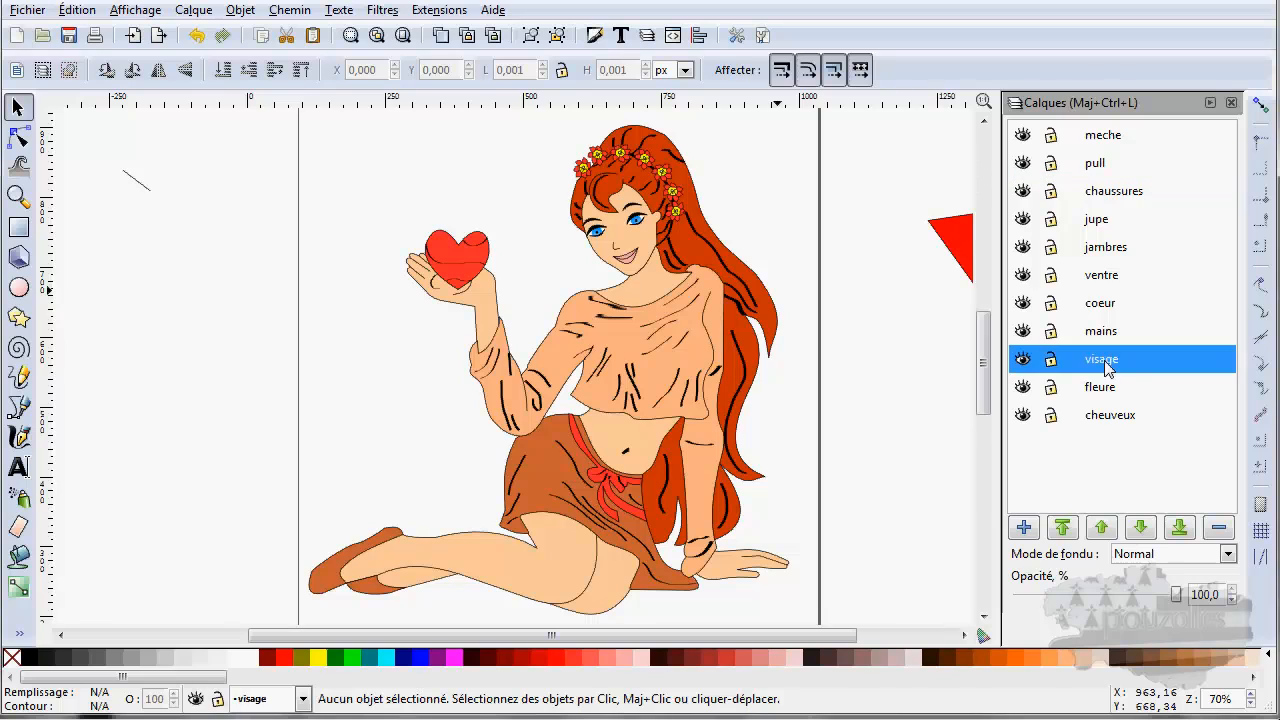
left_click(1050, 331)
left_click(1050, 303)
left_click(1050, 275)
left_click(1050, 247)
left_click(1050, 219)
left_click(1050, 191)
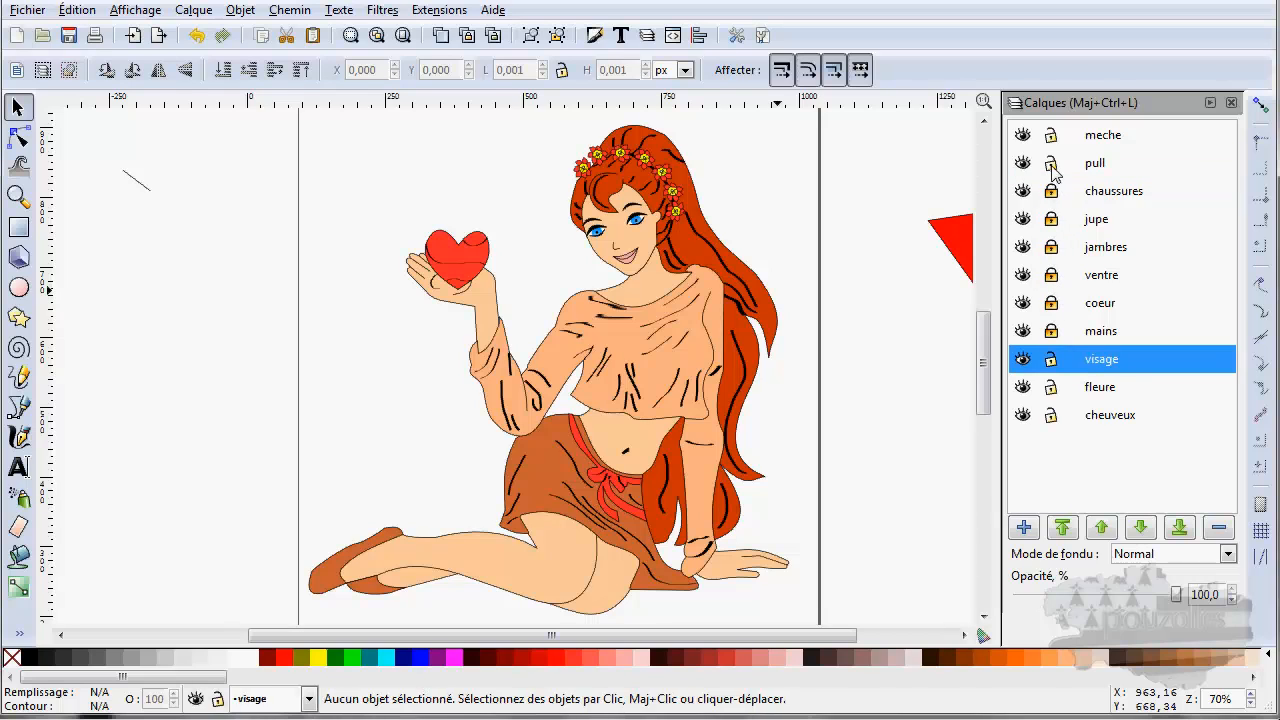
left_click(1050, 163)
left_click(1050, 135)
left_click(1050, 415)
left_click(1050, 387)
left_click(633, 243)
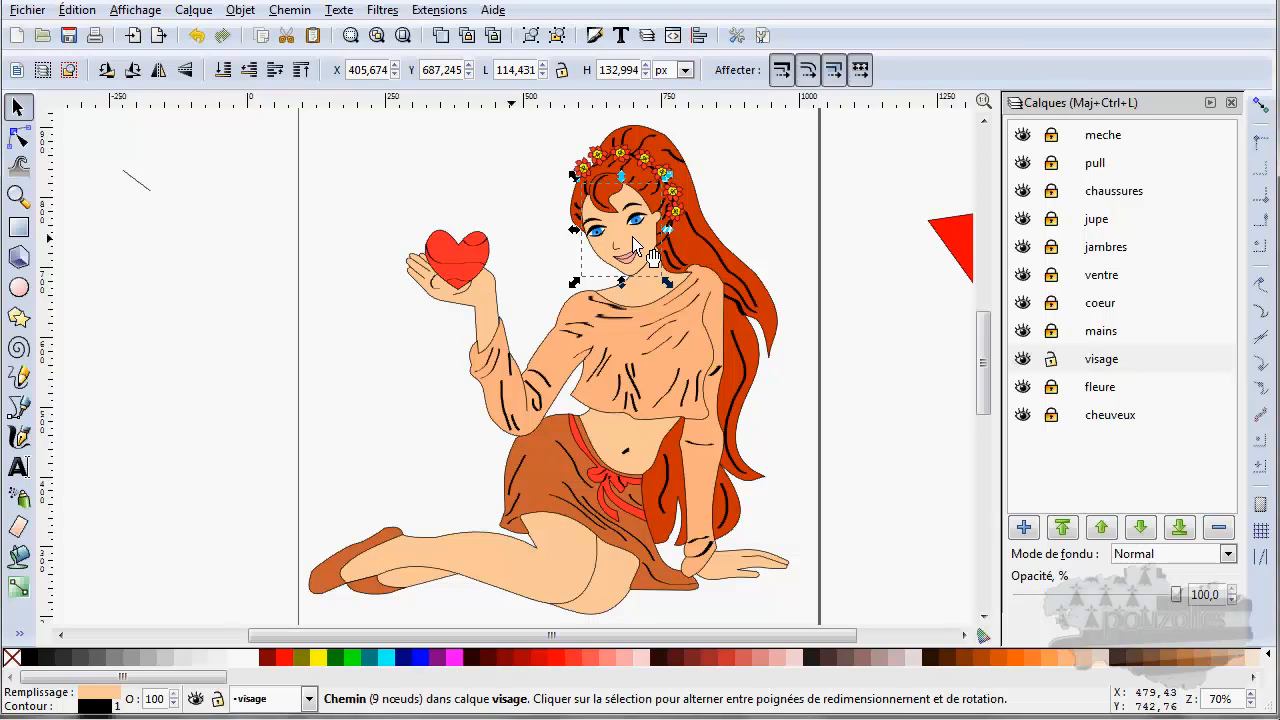
Unlock all the locked layers and select individual flowers of the hair garland one after another.
left_click_drag(1050, 141, 1051, 358)
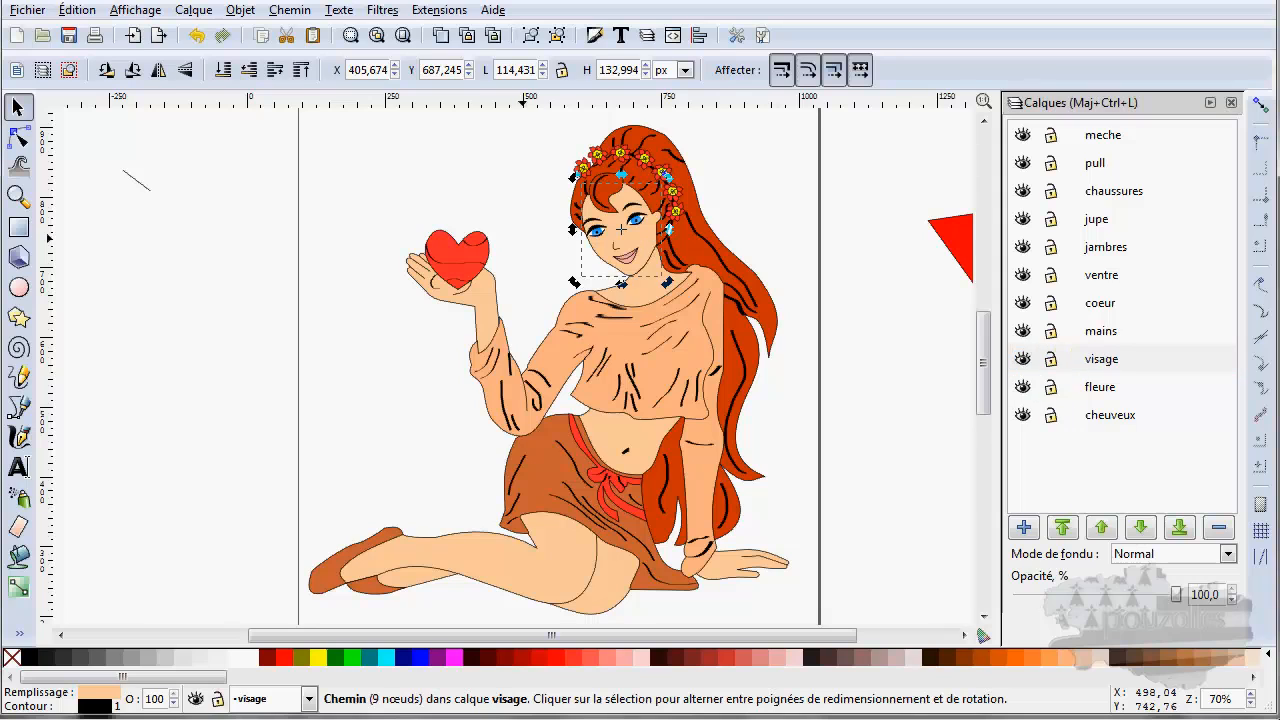
left_click(656, 164)
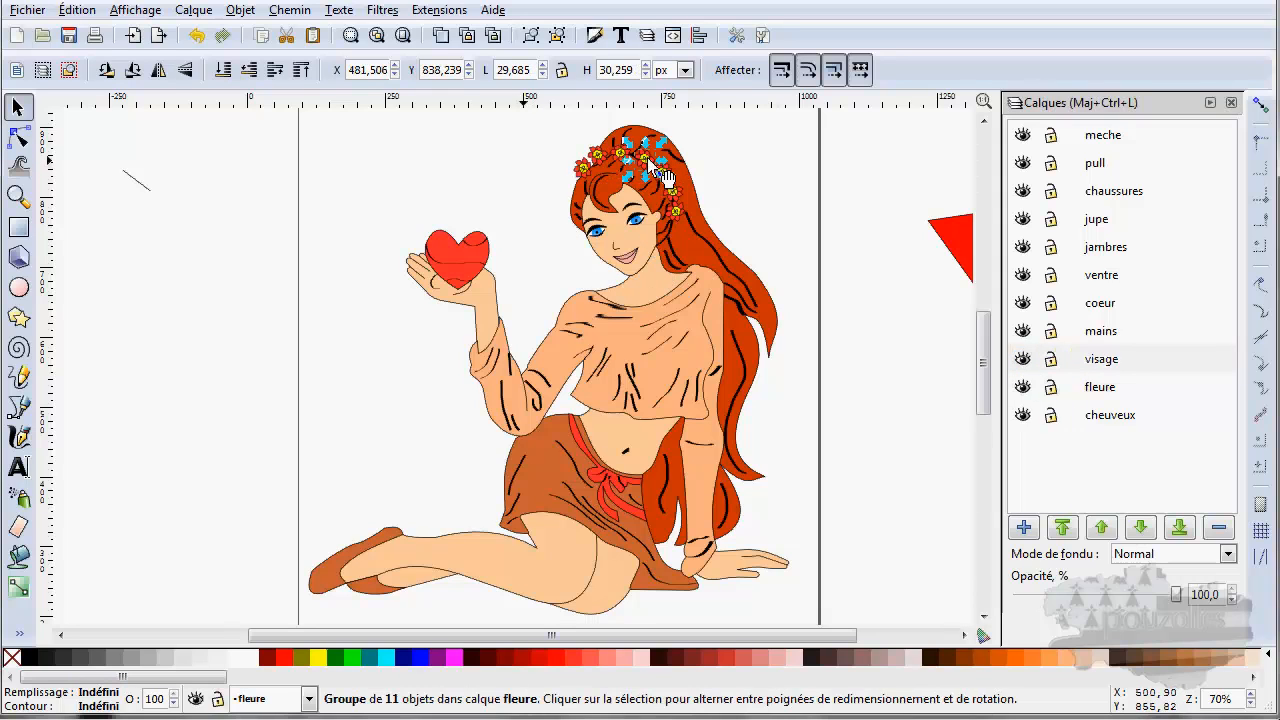
left_click_drag(628, 164, 603, 157)
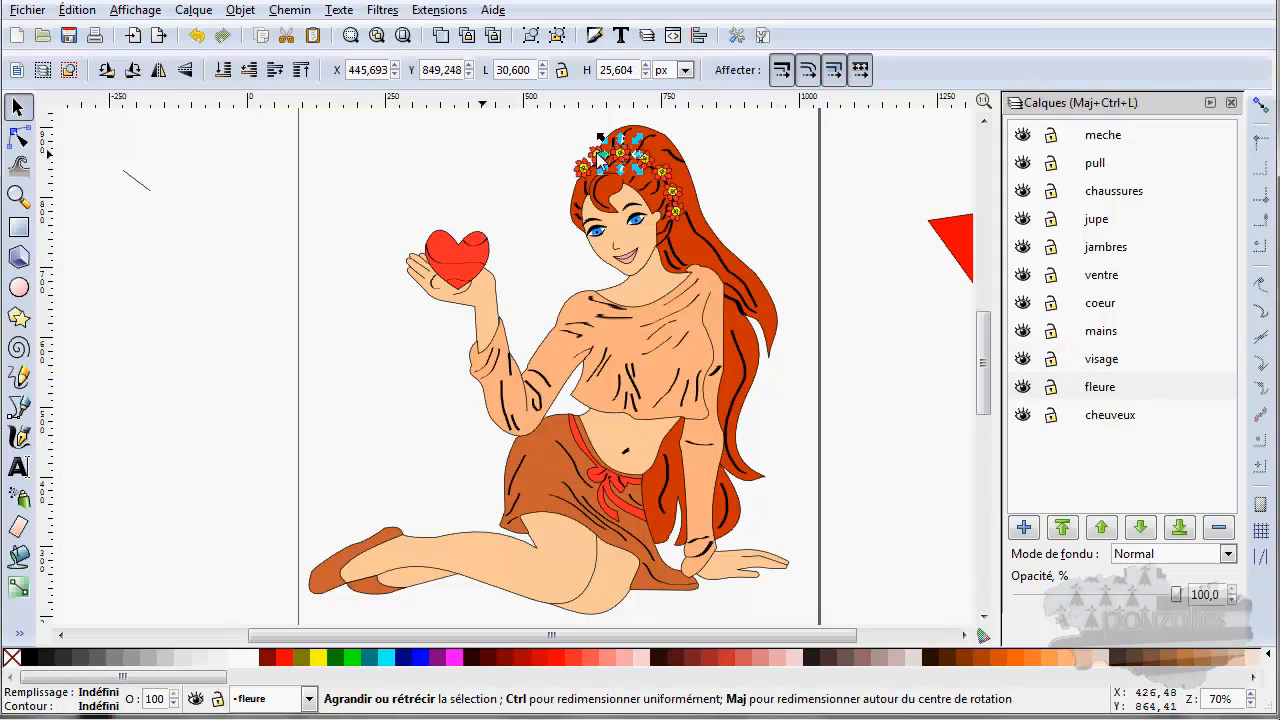
left_click(579, 169)
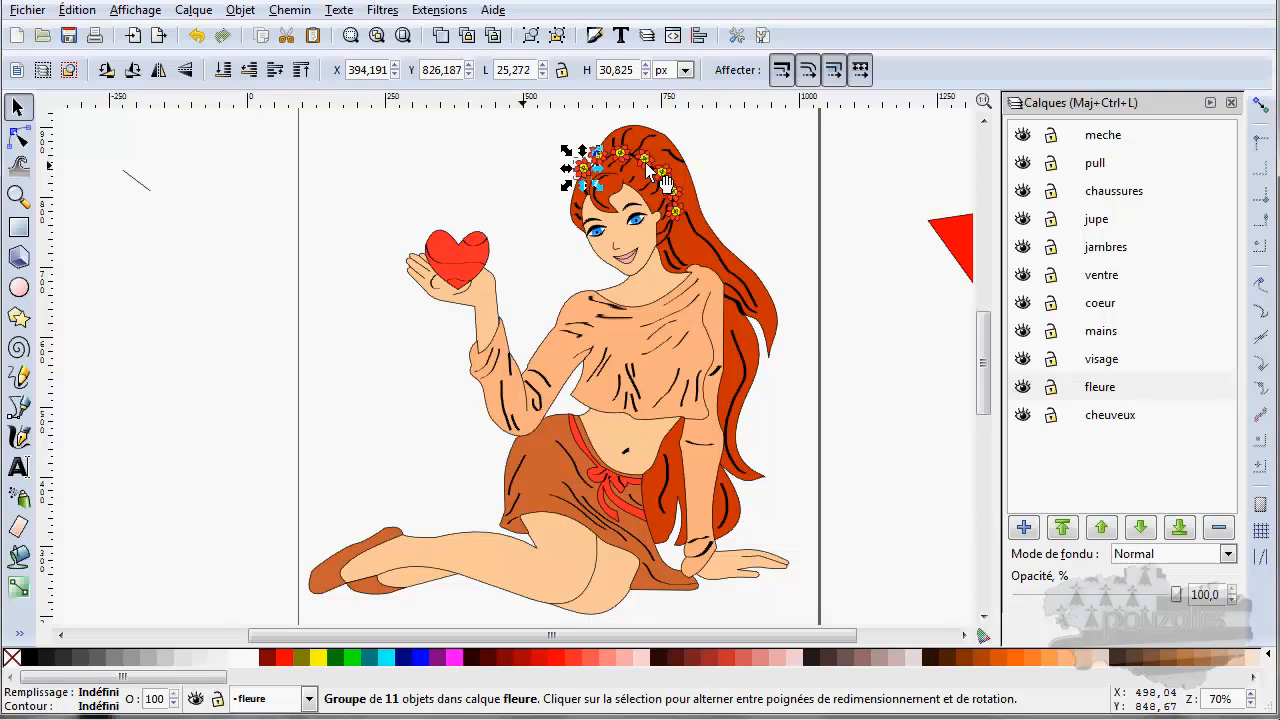
left_click(681, 211)
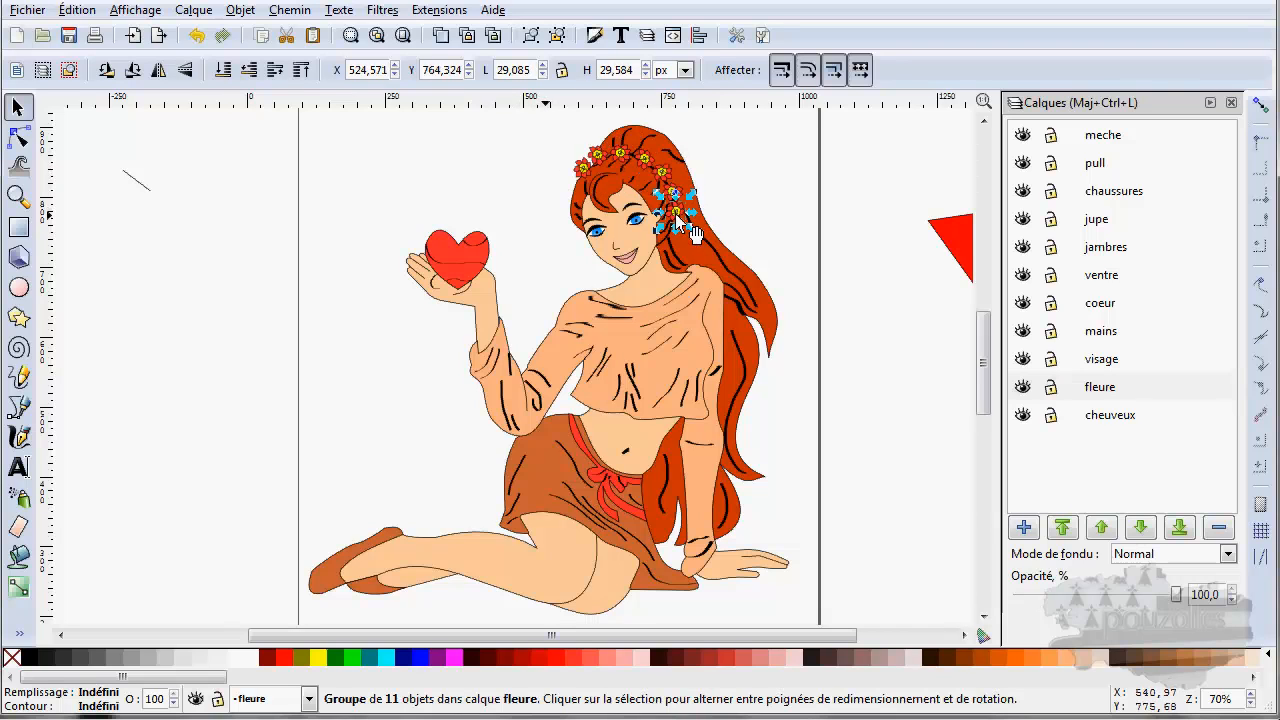
left_click(664, 178)
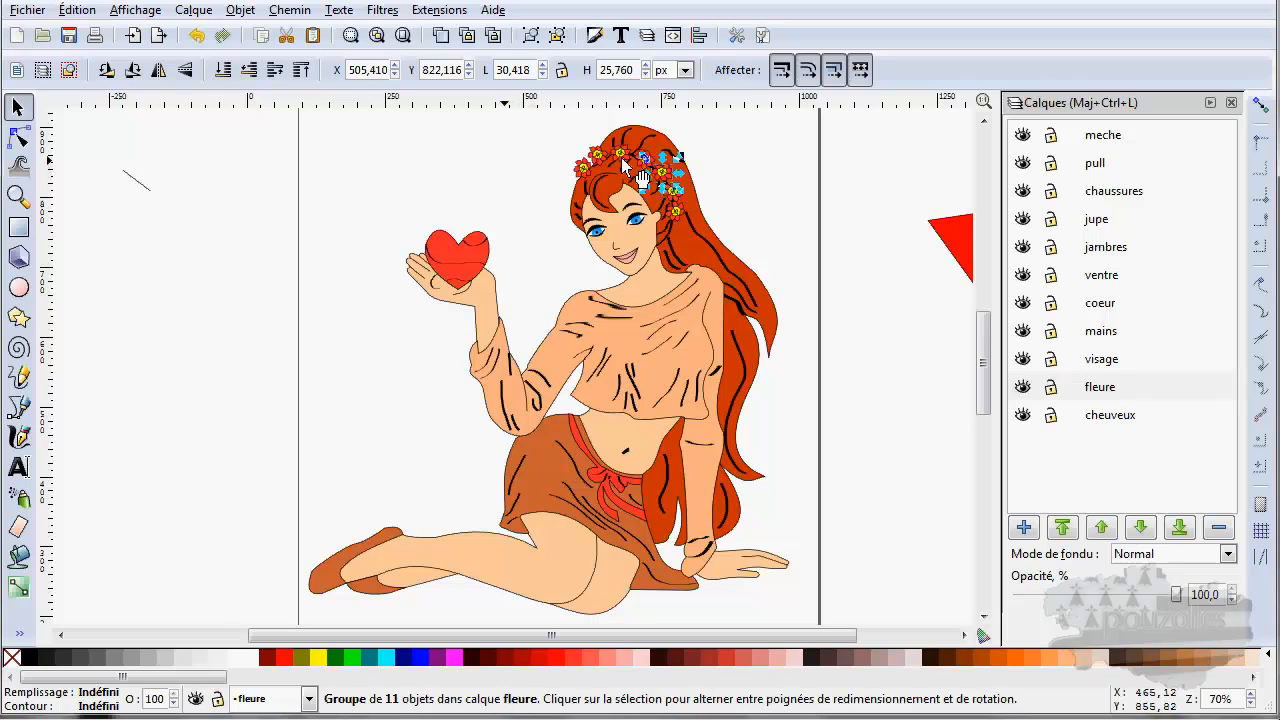
left_click(641, 158)
left_click(583, 168)
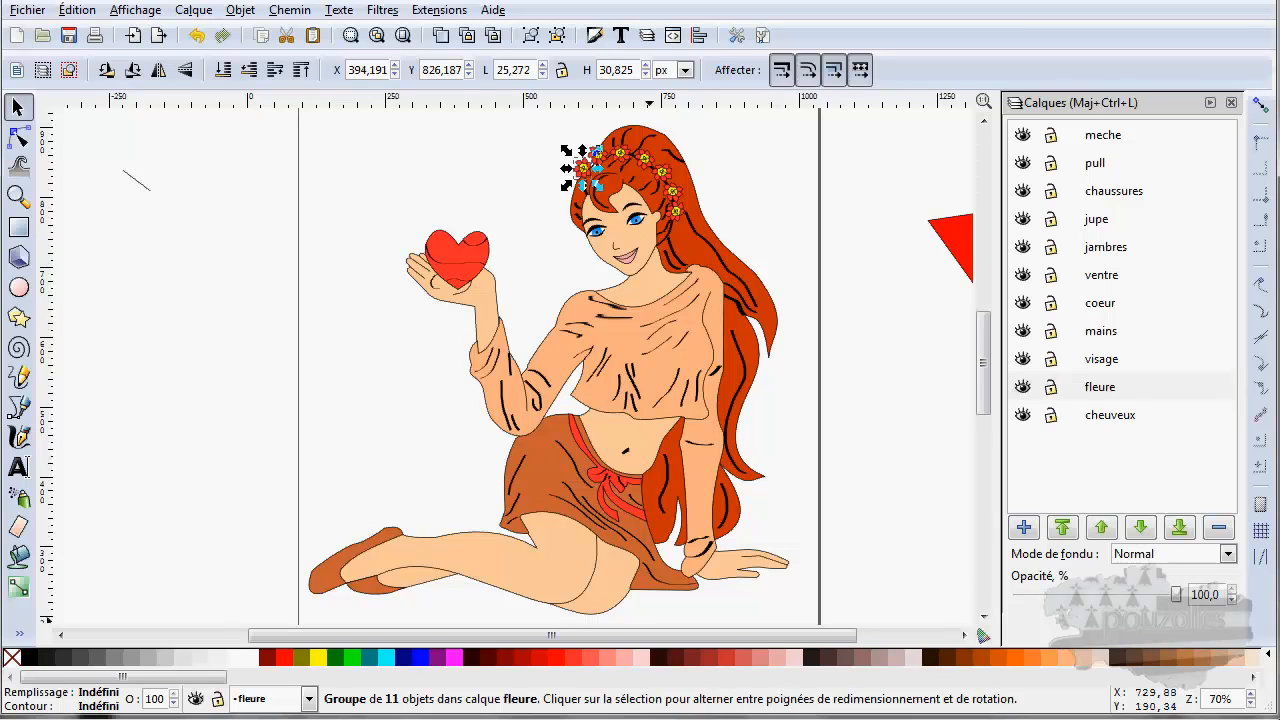
Return to the landscape drawing, lock the soliel, herbes and ciel layers, and clear the selection.
left_click(740, 705)
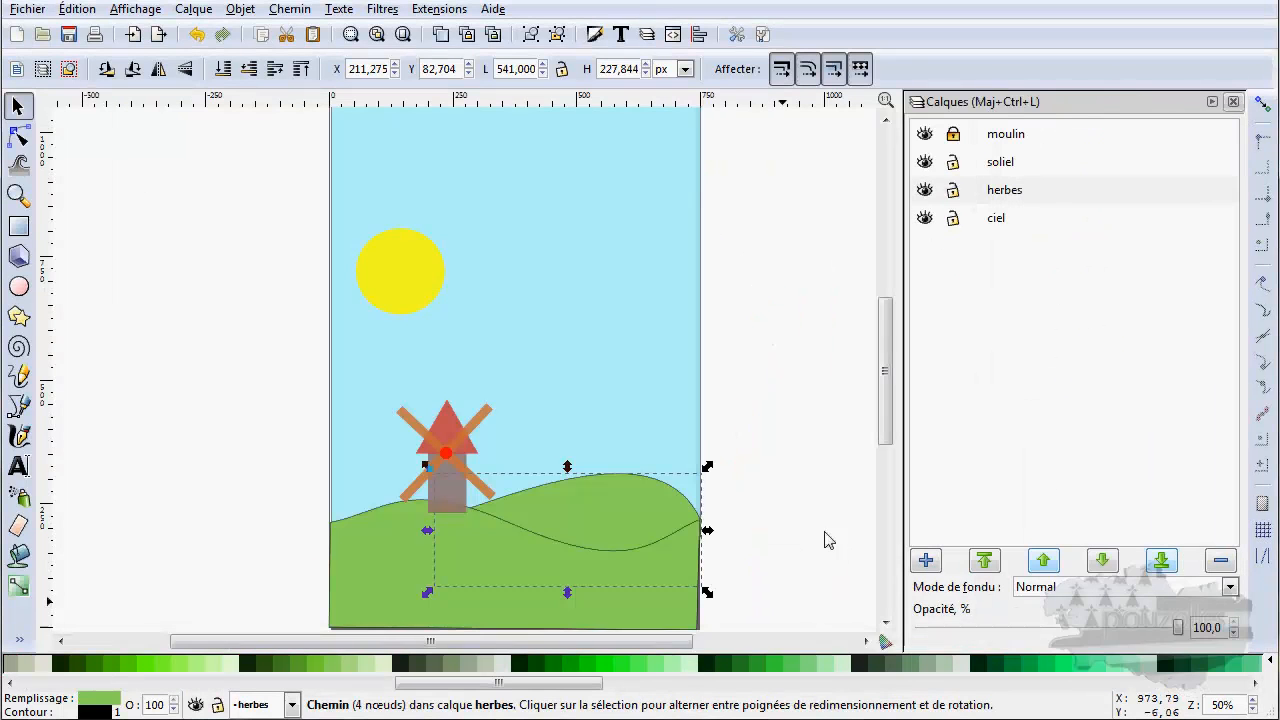
left_click(955, 163)
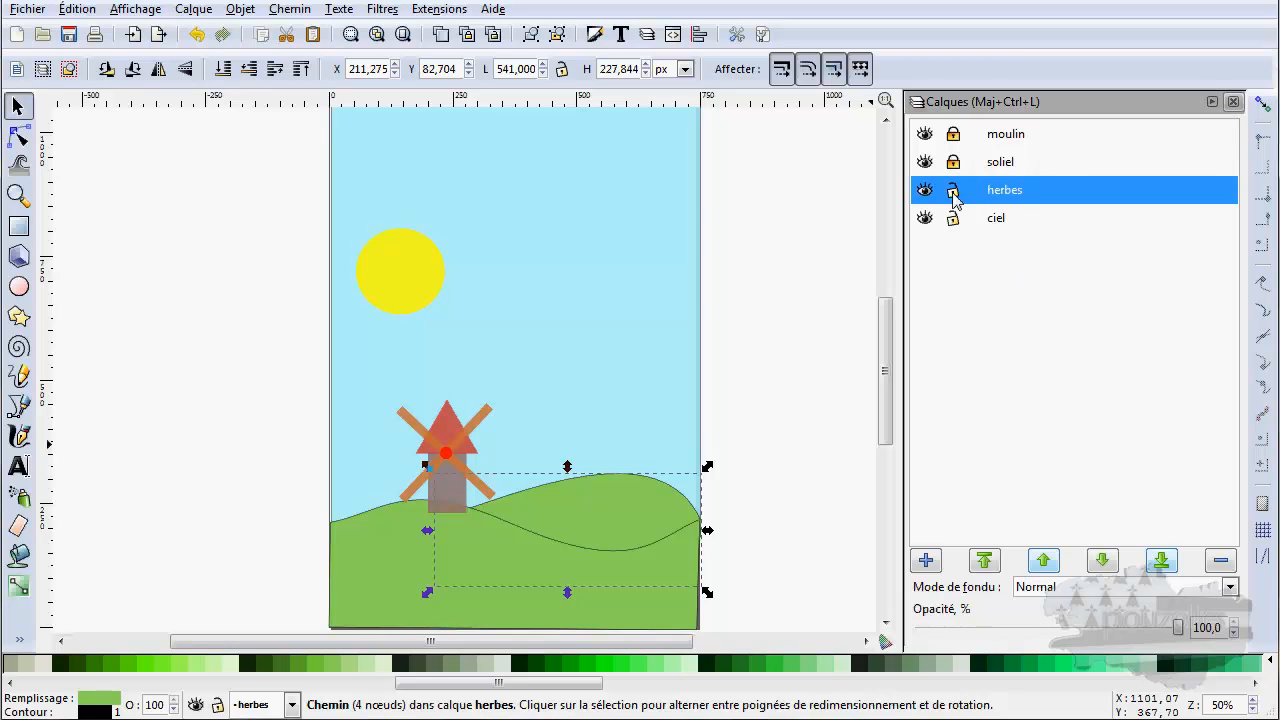
left_click(953, 190)
left_click(953, 218)
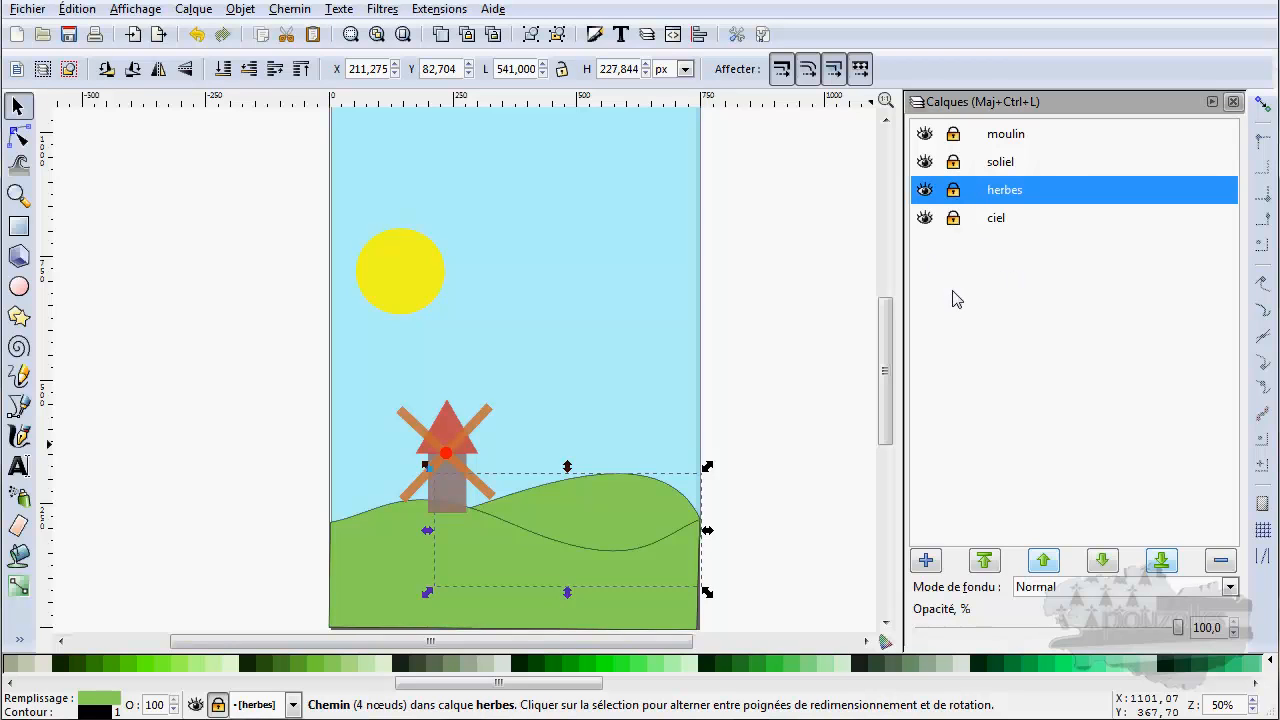
left_click(765, 444)
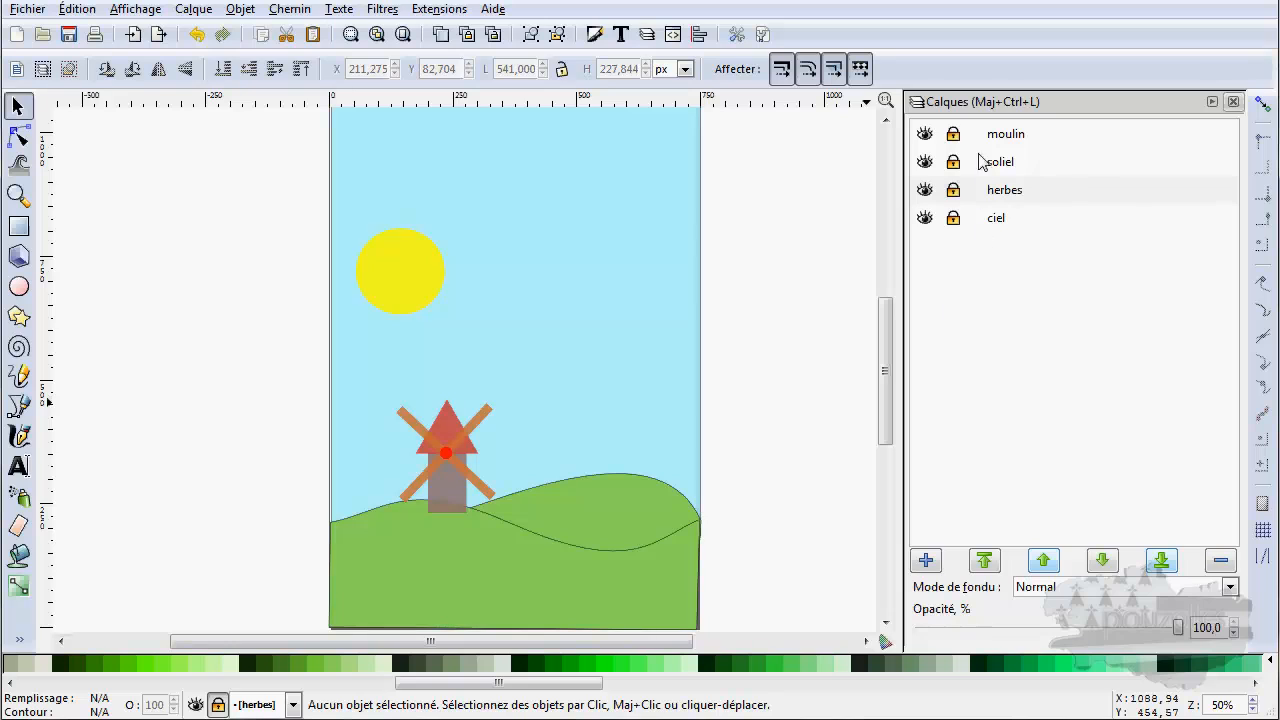